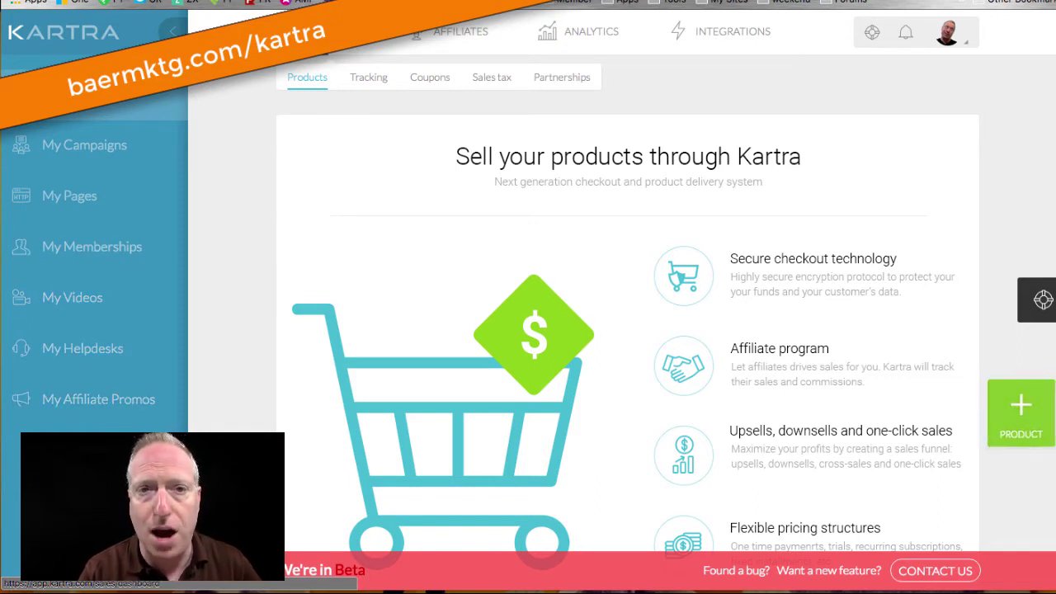
# Look over the Affiliates, Analytics and Integrations menus, then open Integrations > Payment gateways
pyautogui.moveTo(420, 42)
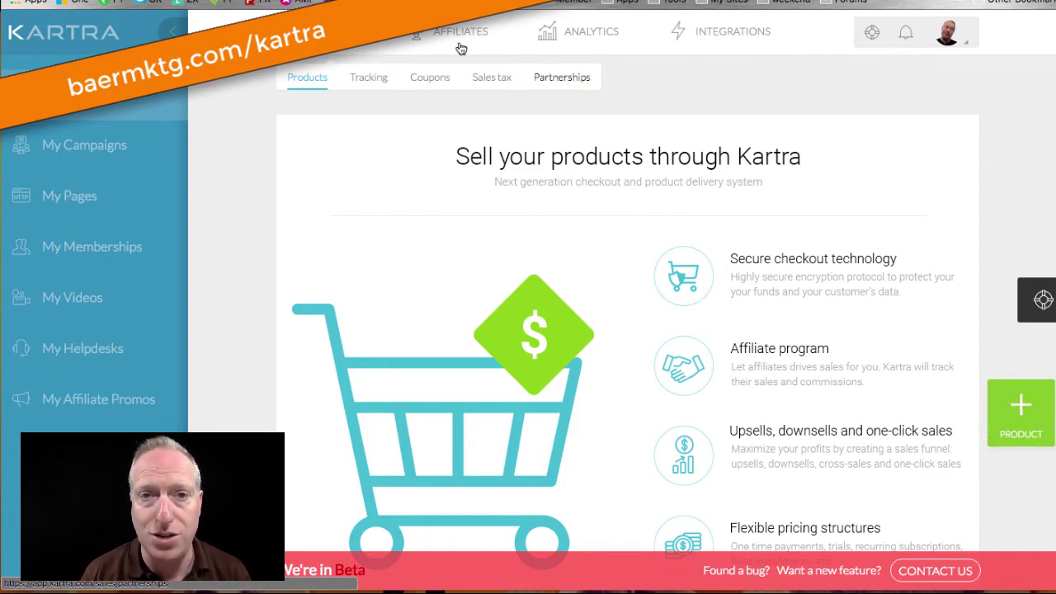
pyautogui.moveTo(454, 42)
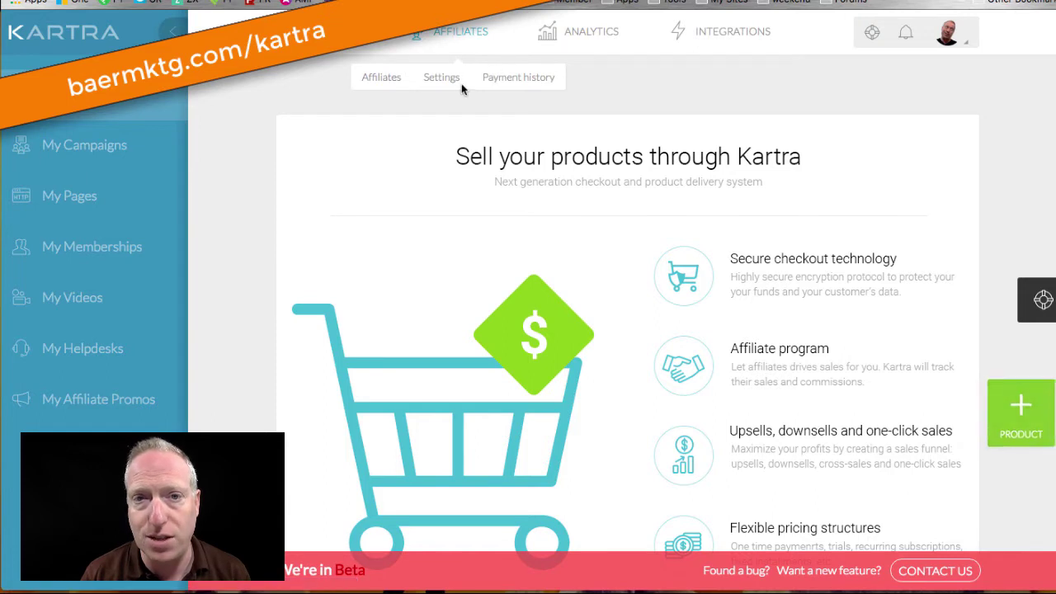
pyautogui.moveTo(590, 46)
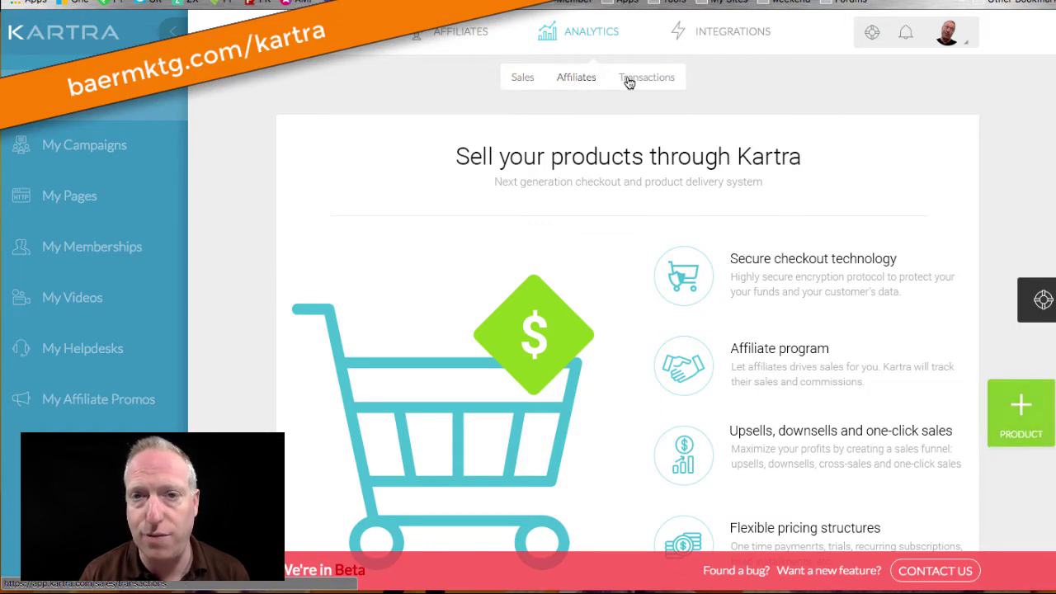
pyautogui.moveTo(743, 38)
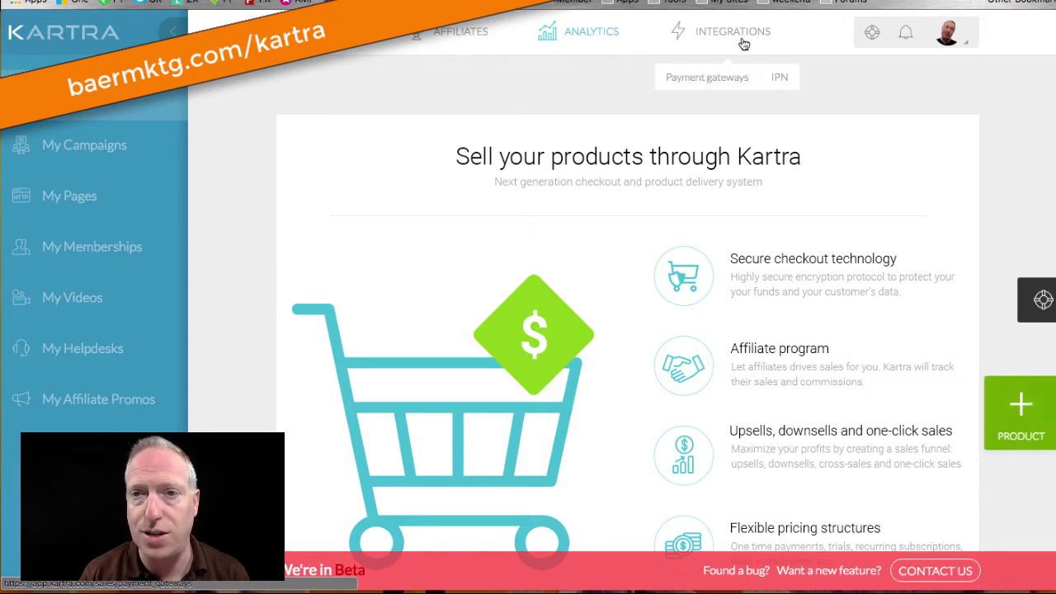
pyautogui.click(716, 86)
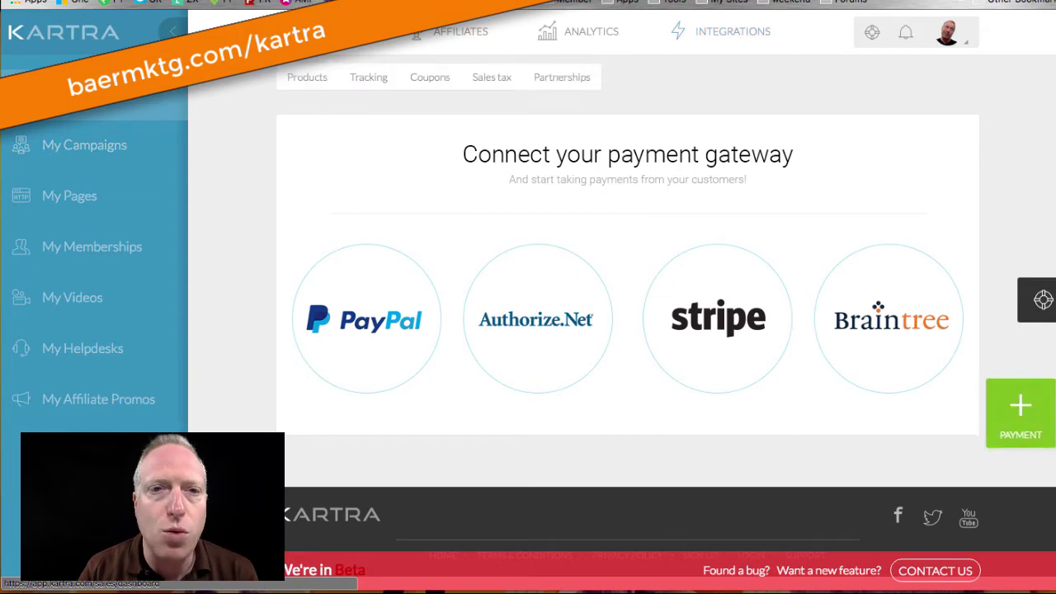
# From the Products overview, create a new product to reach the empty Basic Info form
pyautogui.click(322, 41)
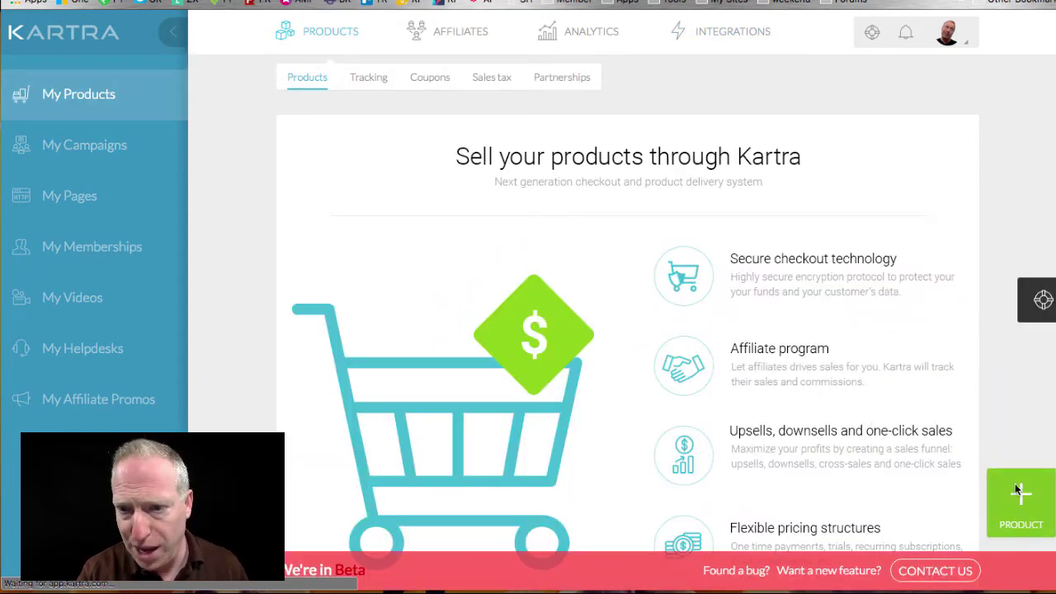
pyautogui.scroll(-3, 906, 334)
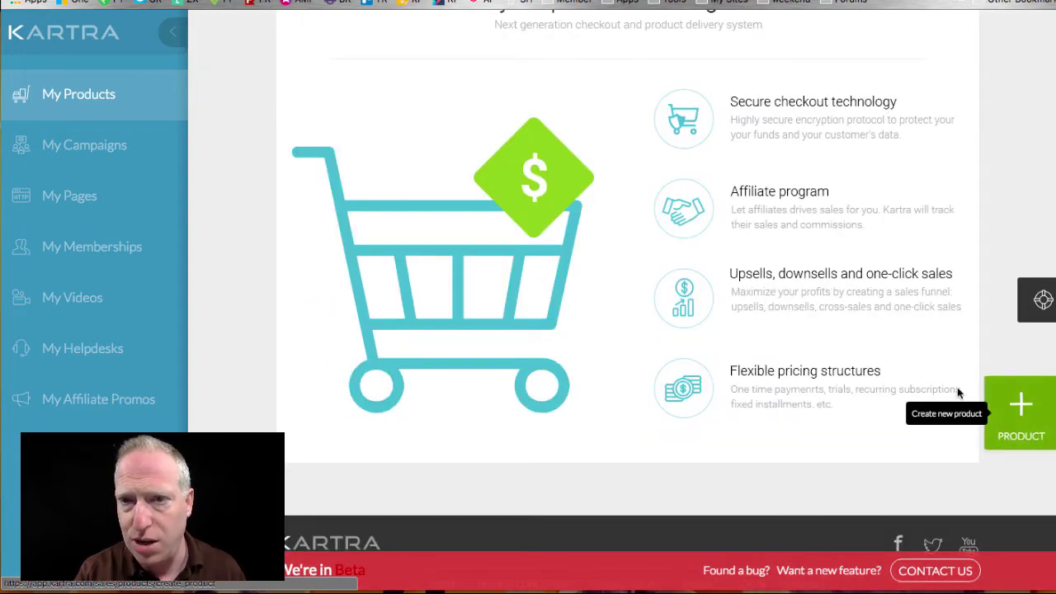
pyautogui.scroll(3, 726, 381)
pyautogui.scroll(-1, 745, 382)
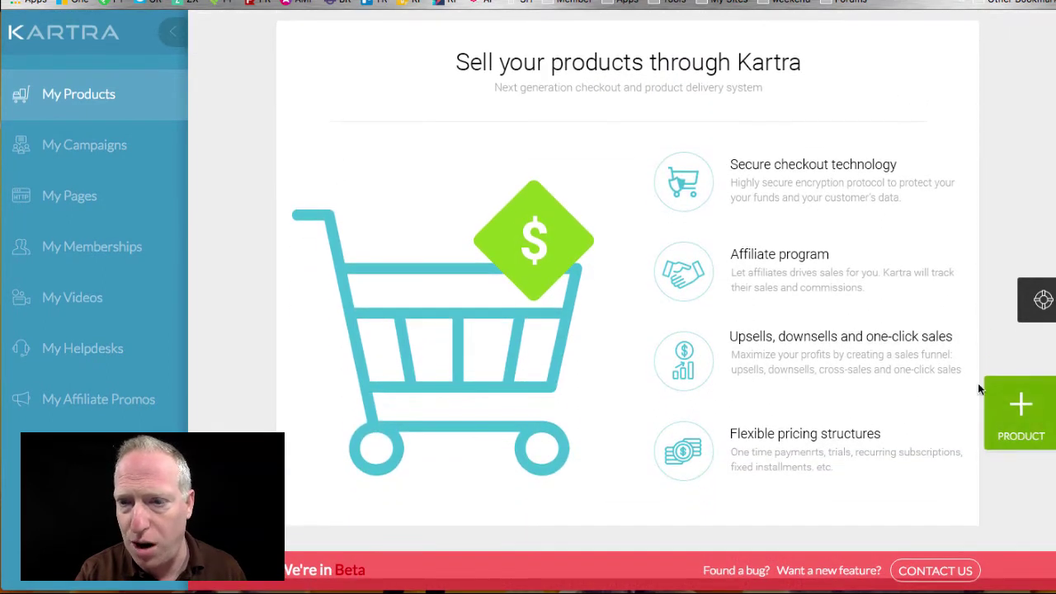
pyautogui.click(1022, 412)
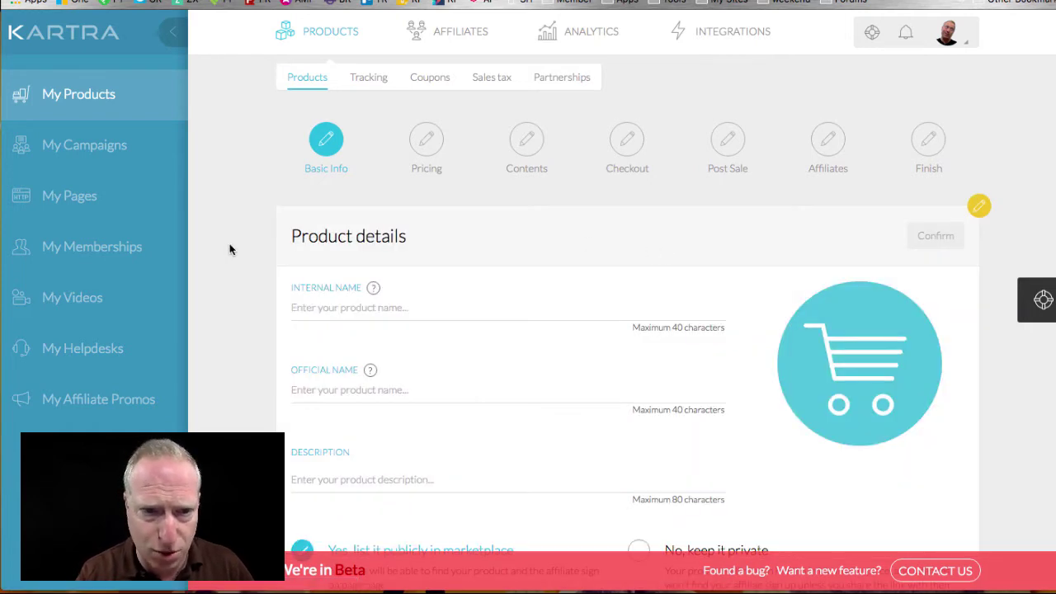
pyautogui.scroll(-5, 229, 249)
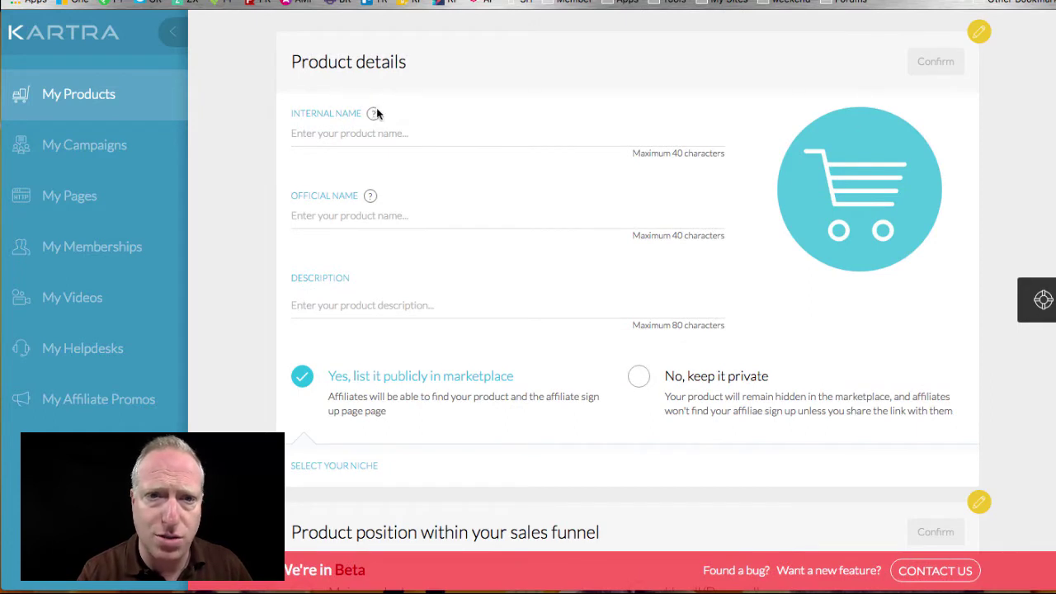
pyautogui.moveTo(373, 114)
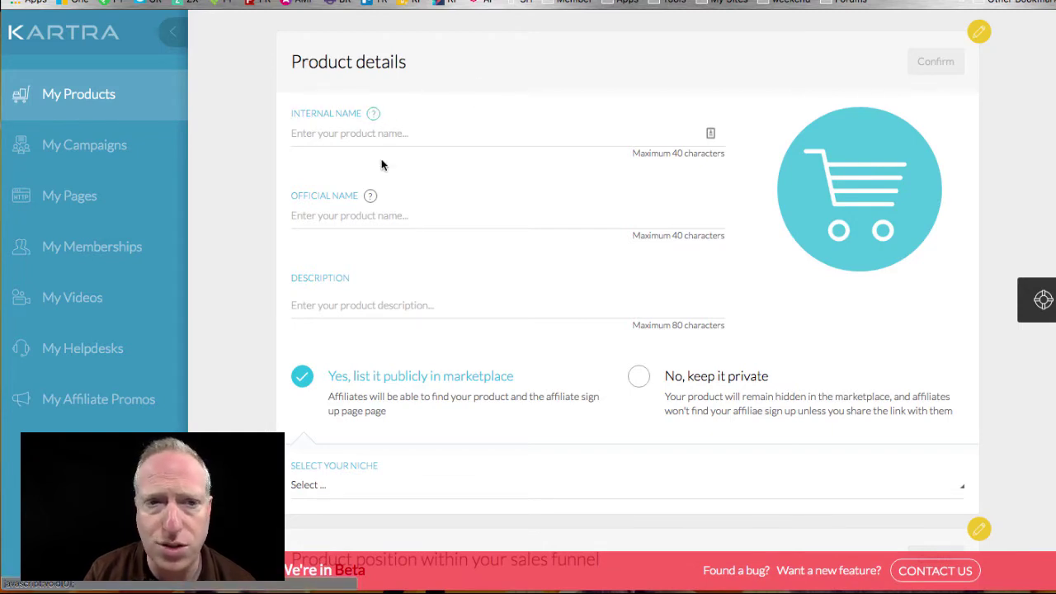
pyautogui.moveTo(372, 195)
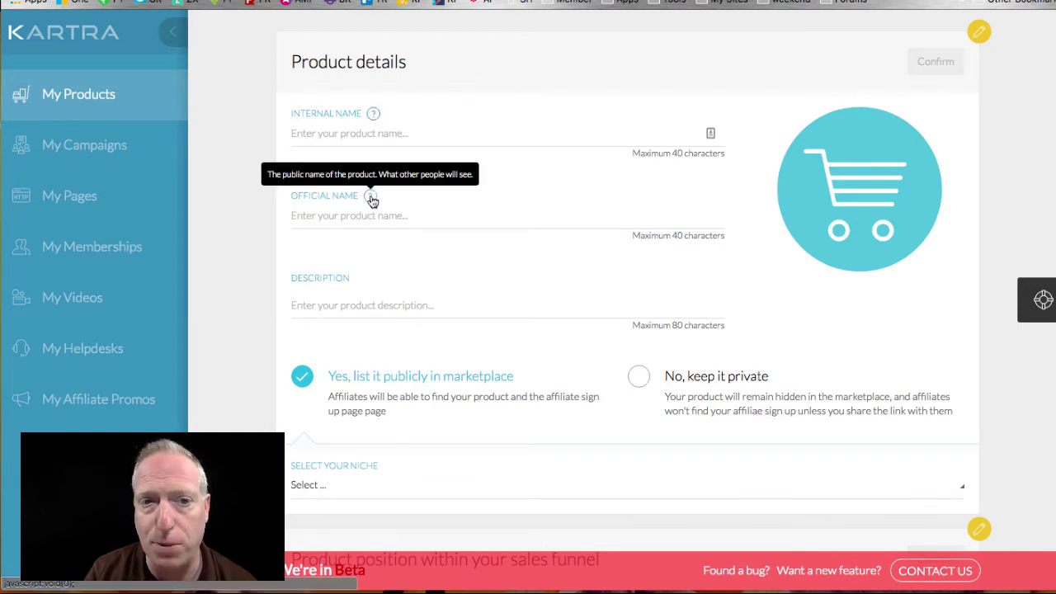
pyautogui.scroll(-2, 462, 292)
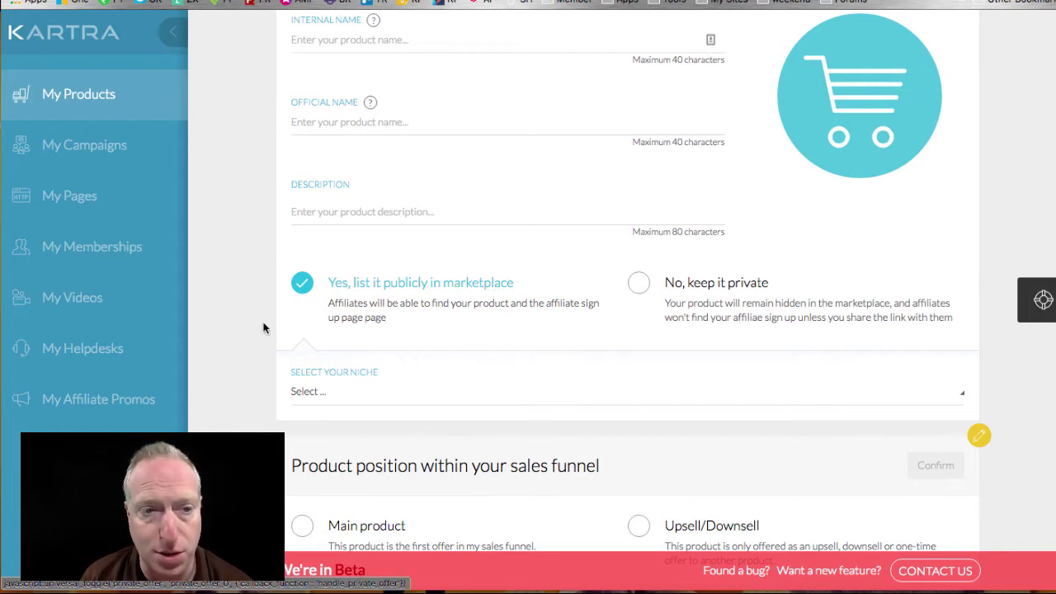
pyautogui.scroll(-1, 273, 375)
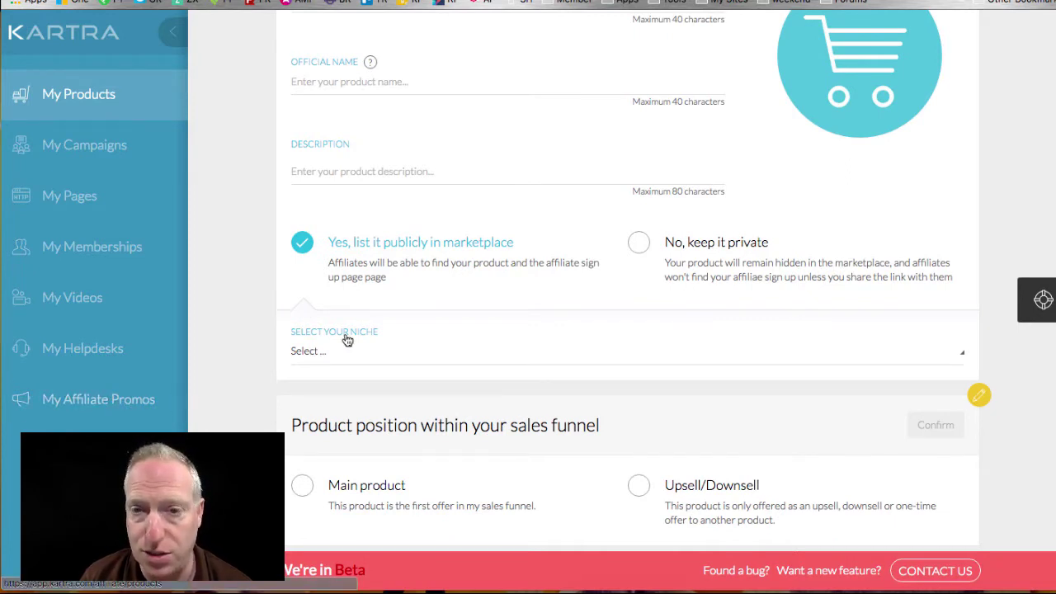
pyautogui.scroll(-1, 344, 339)
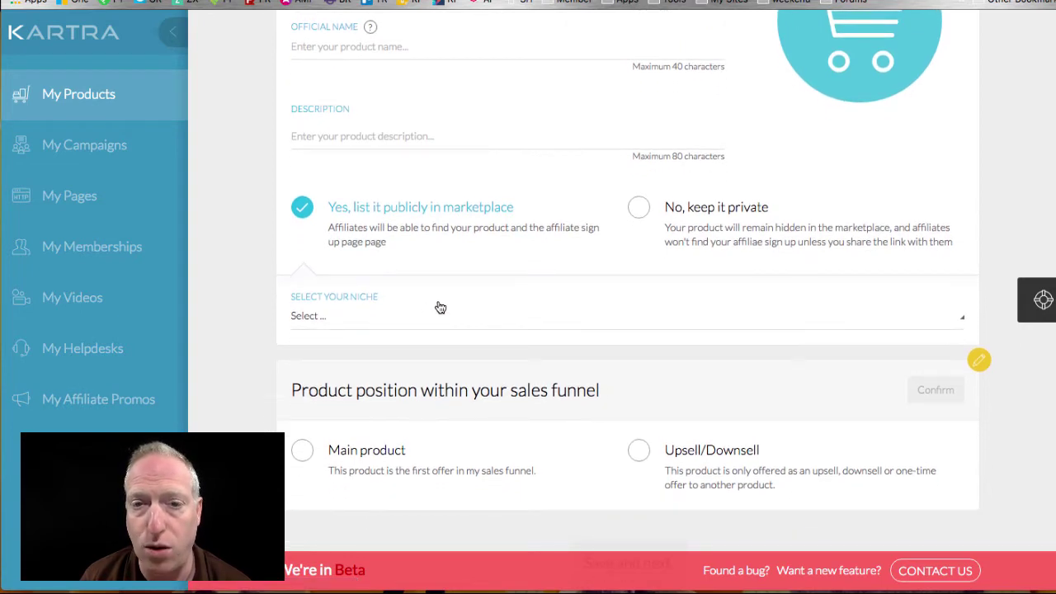
pyautogui.scroll(-2, 437, 307)
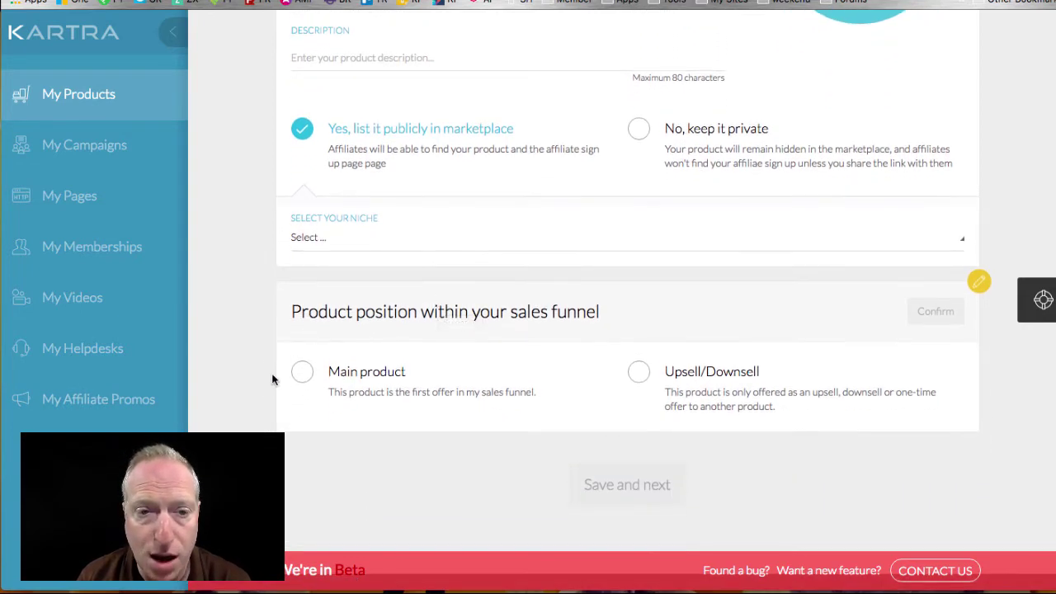
pyautogui.scroll(-1, 273, 377)
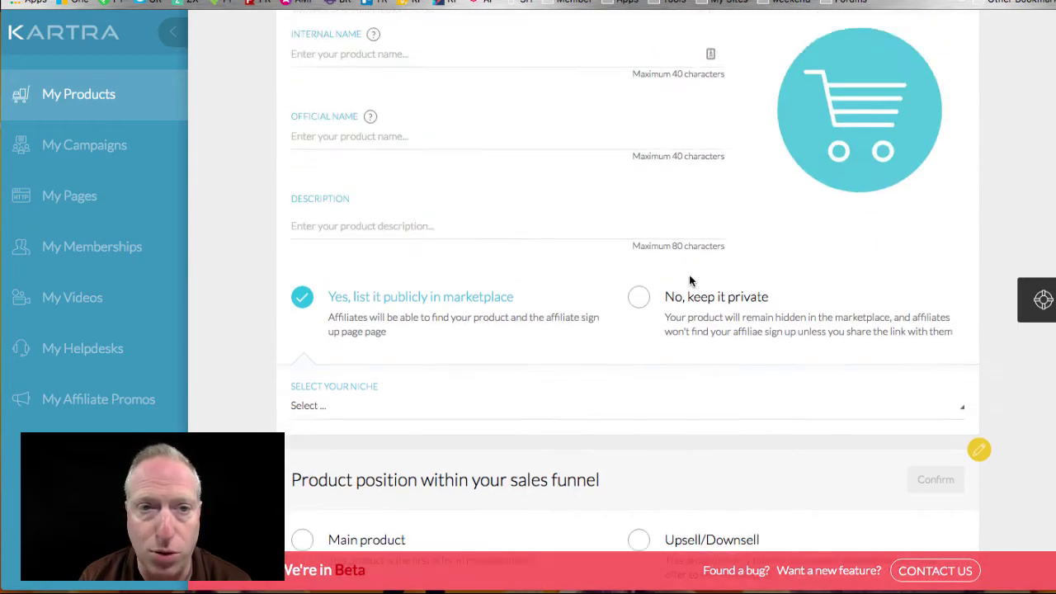
# Enter internal name 'Test', official name 'Test Product' and description 'This is my description'
pyautogui.scroll(4, 691, 281)
pyautogui.click(320, 221)
pyautogui.write('Test')
pyautogui.click(370, 274)
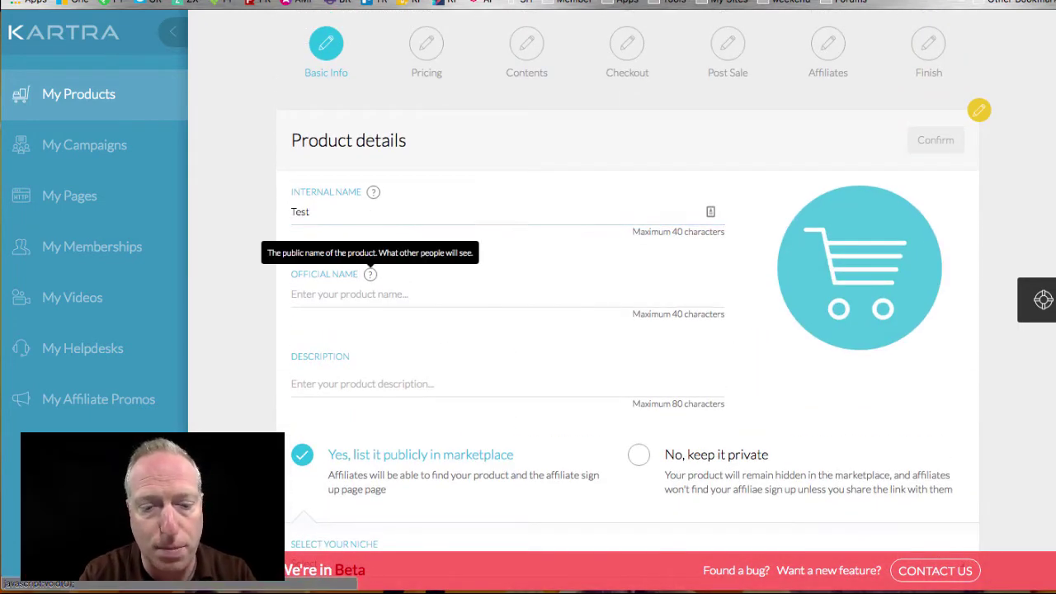
pyautogui.click(318, 302)
pyautogui.write('Test Product')
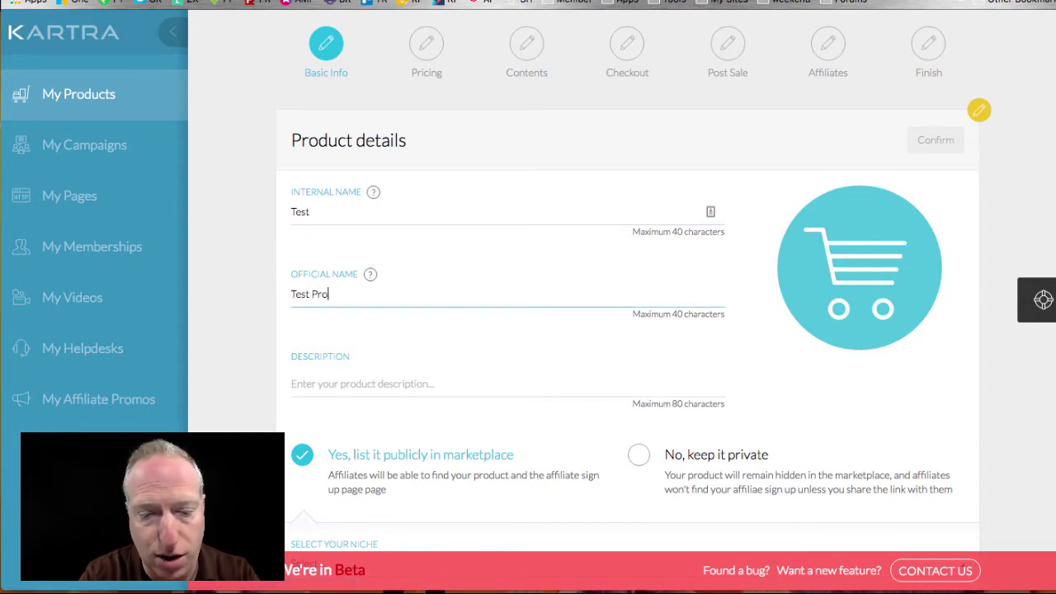
pyautogui.click(306, 384)
pyautogui.write('This is my d')
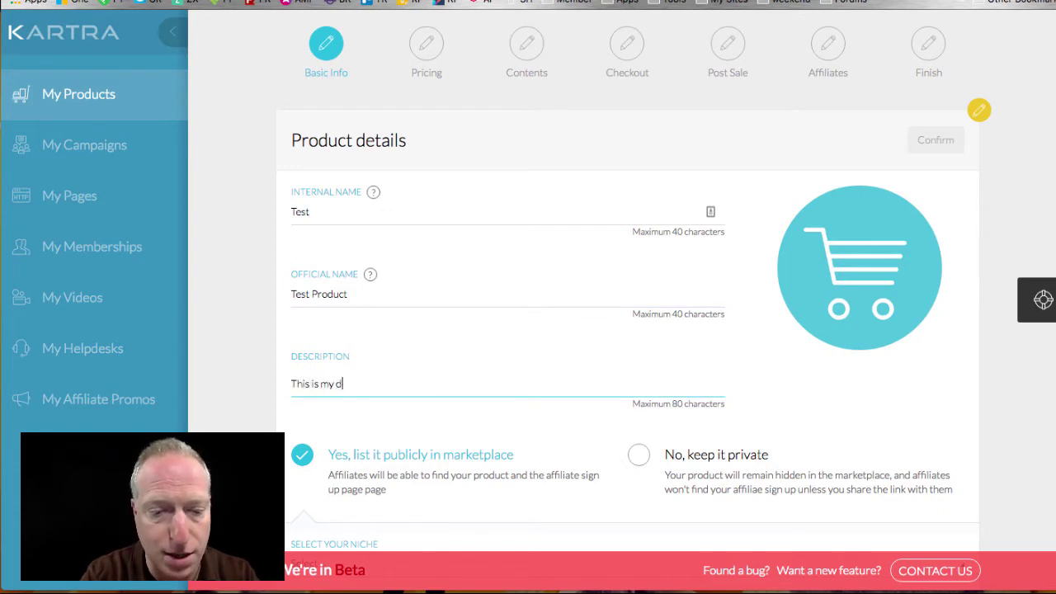
pyautogui.write('escription')
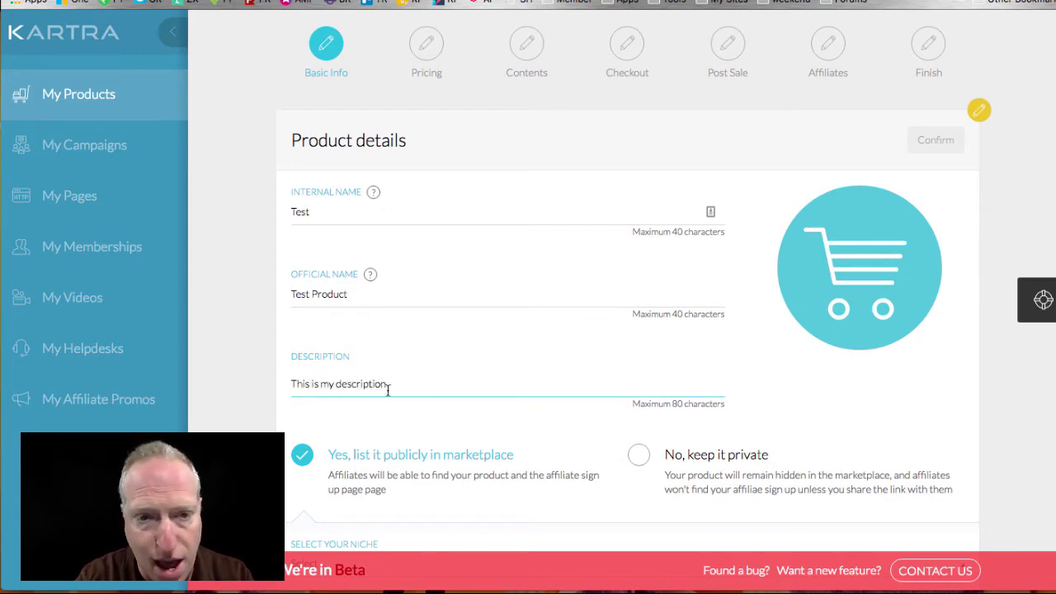
# Choose niche Religion with tag Islam, and confirm the product as Main product
pyautogui.scroll(-5, 387, 386)
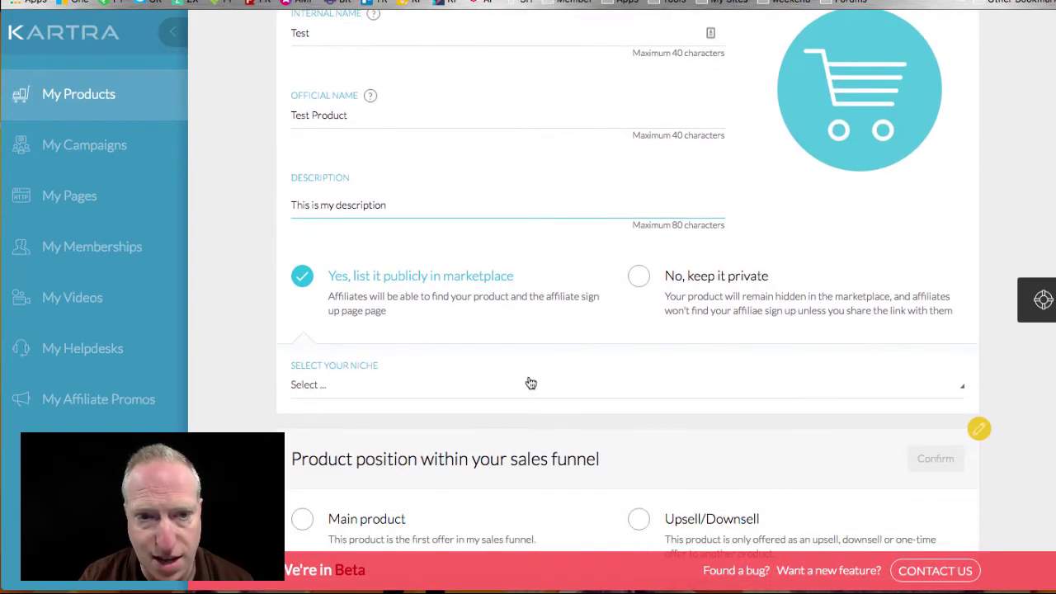
pyautogui.click(297, 386)
pyautogui.scroll(-6, 417, 311)
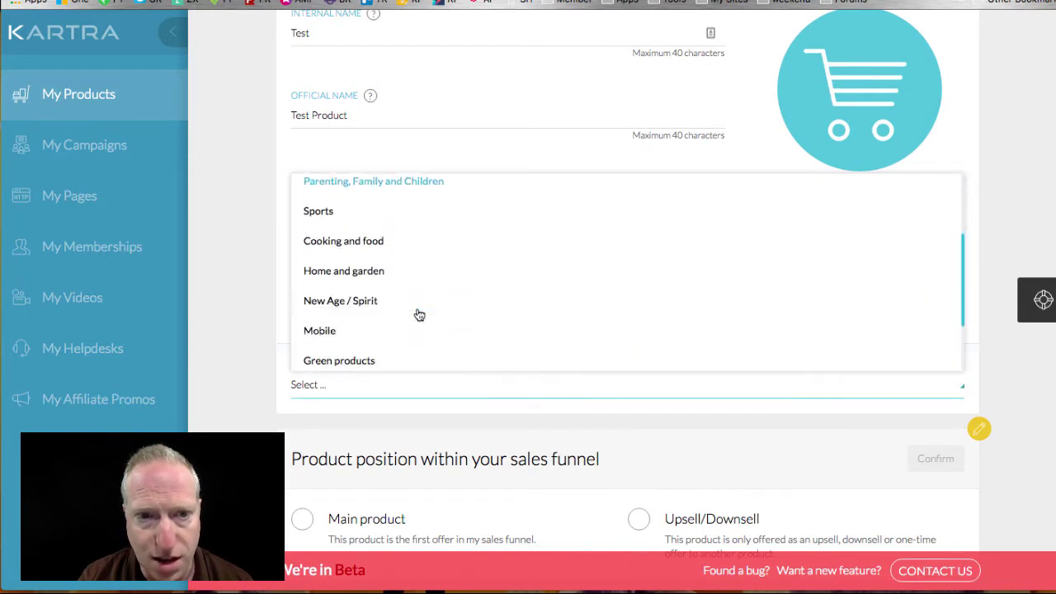
pyautogui.scroll(-5, 419, 314)
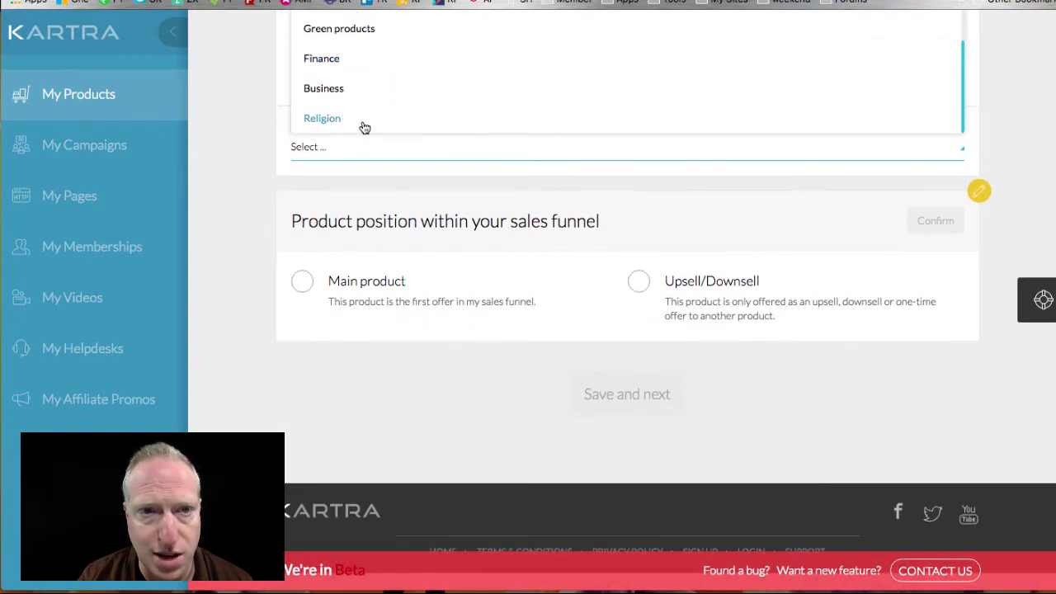
pyautogui.click(329, 120)
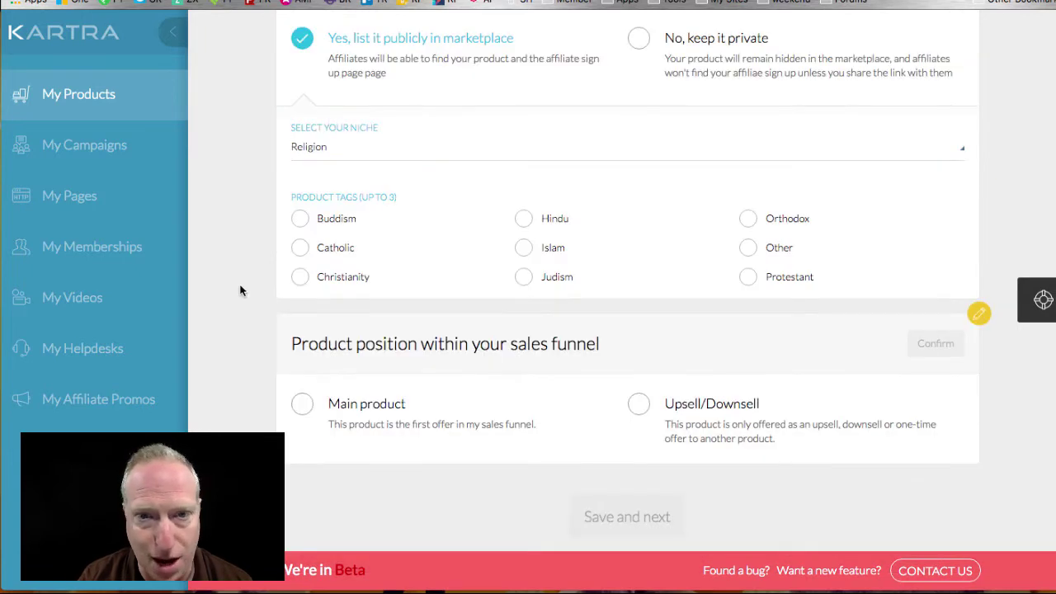
pyautogui.click(525, 250)
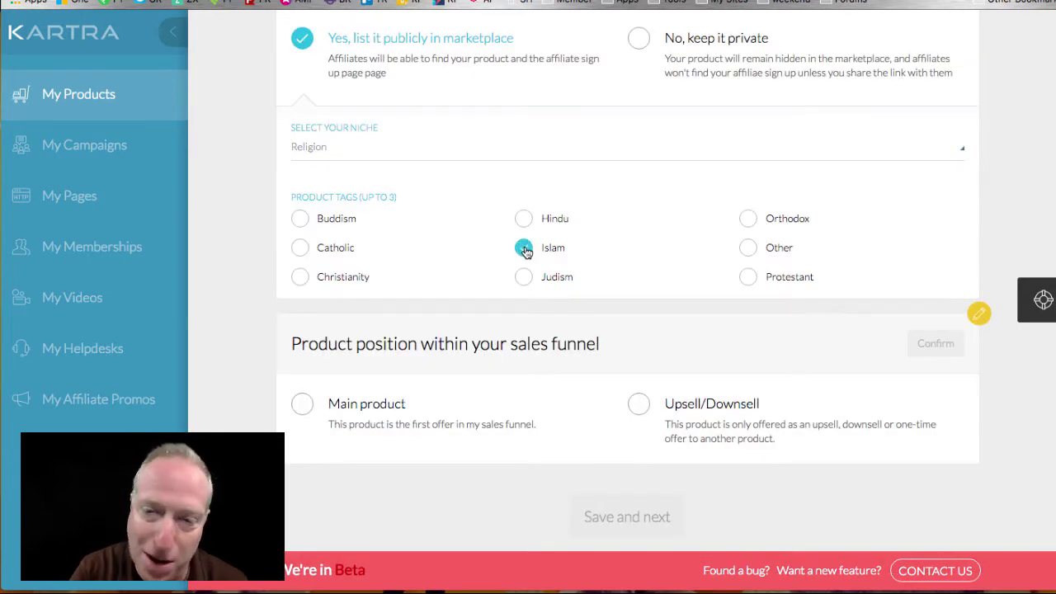
pyautogui.click(299, 407)
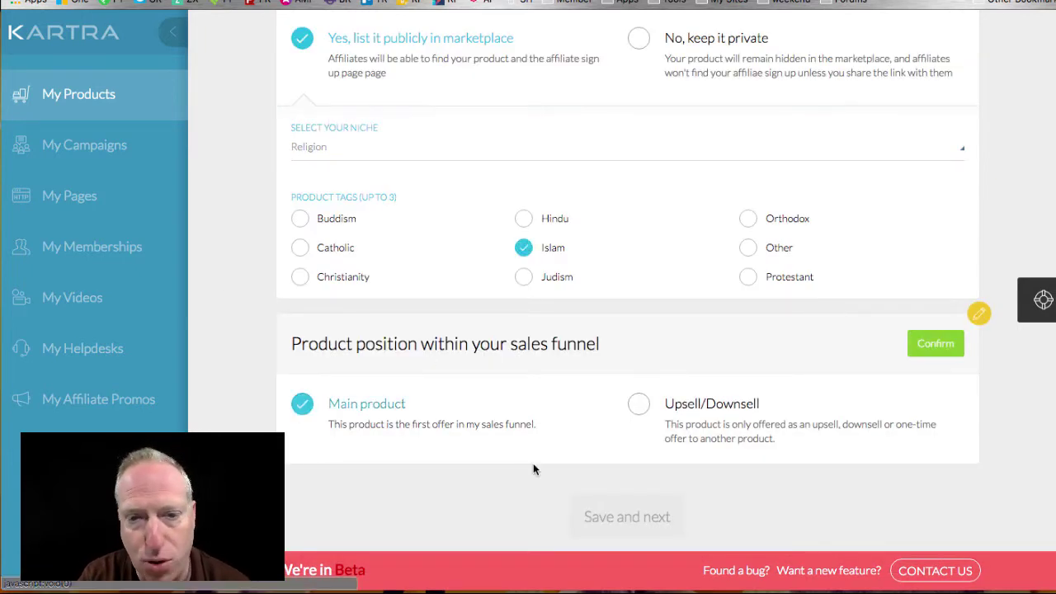
pyautogui.click(935, 343)
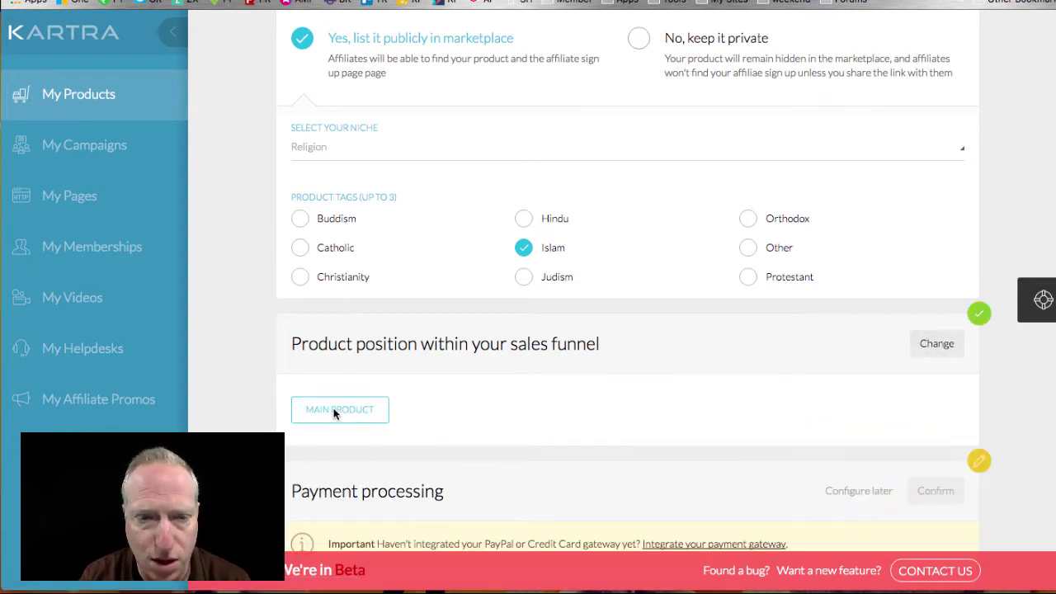
# Switch the product's payment processing from PayPal to Credit card
pyautogui.scroll(-3, 337, 408)
pyautogui.scroll(-4, 371, 356)
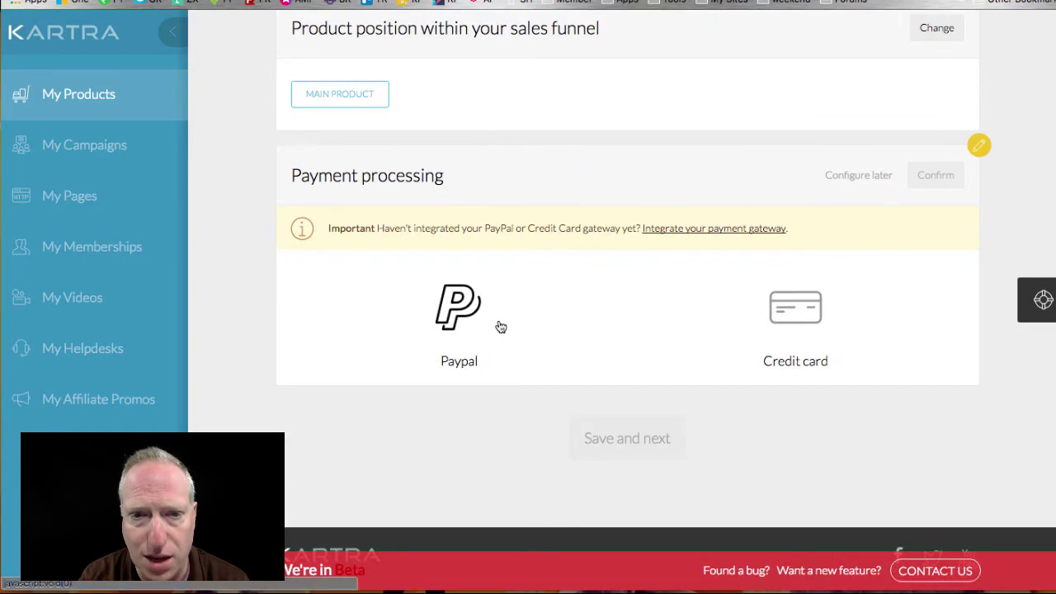
pyautogui.click(454, 327)
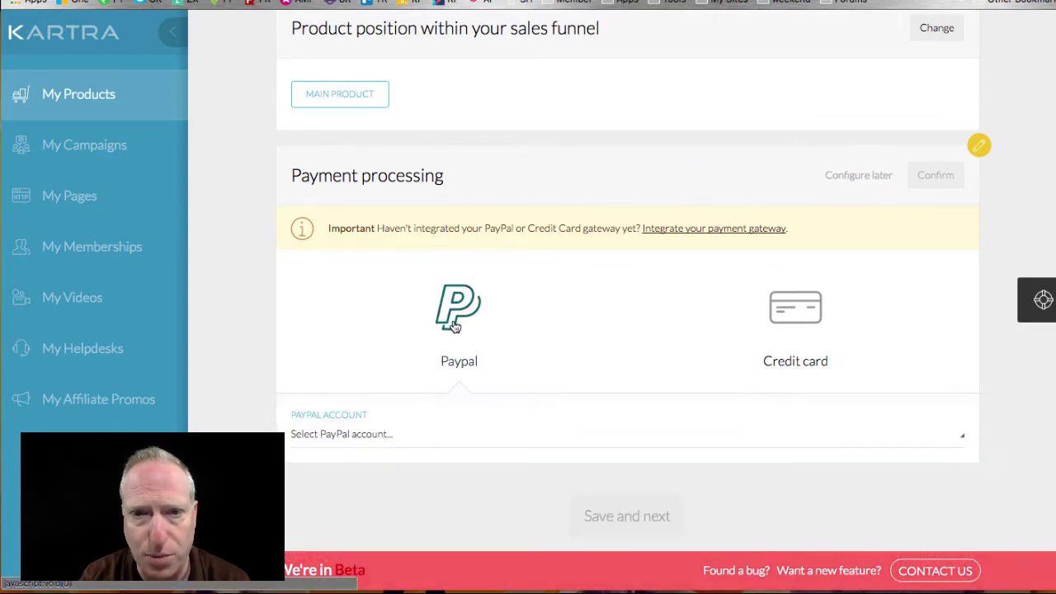
pyautogui.click(346, 437)
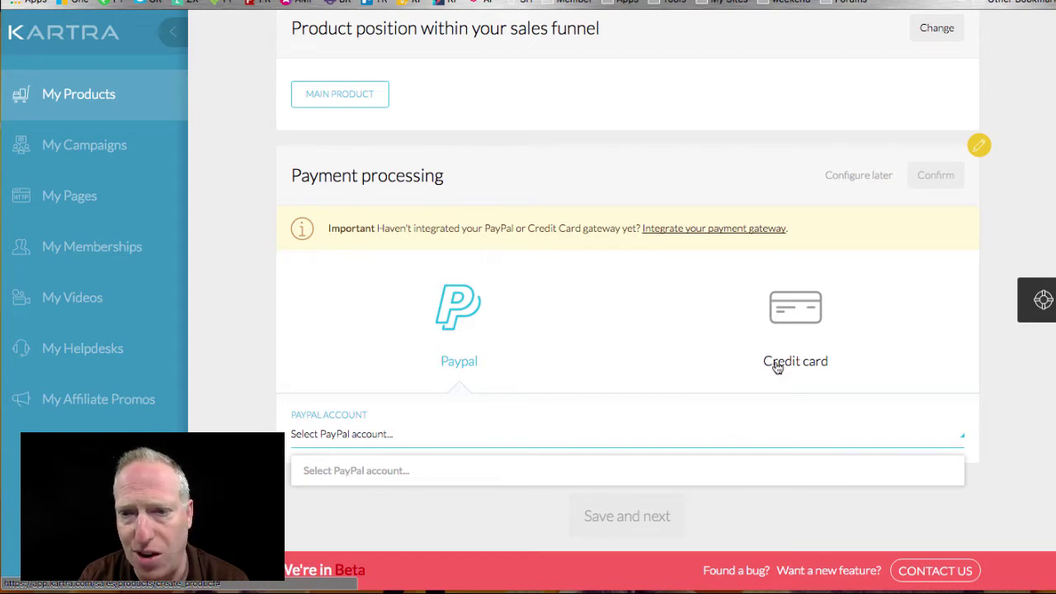
pyautogui.click(820, 331)
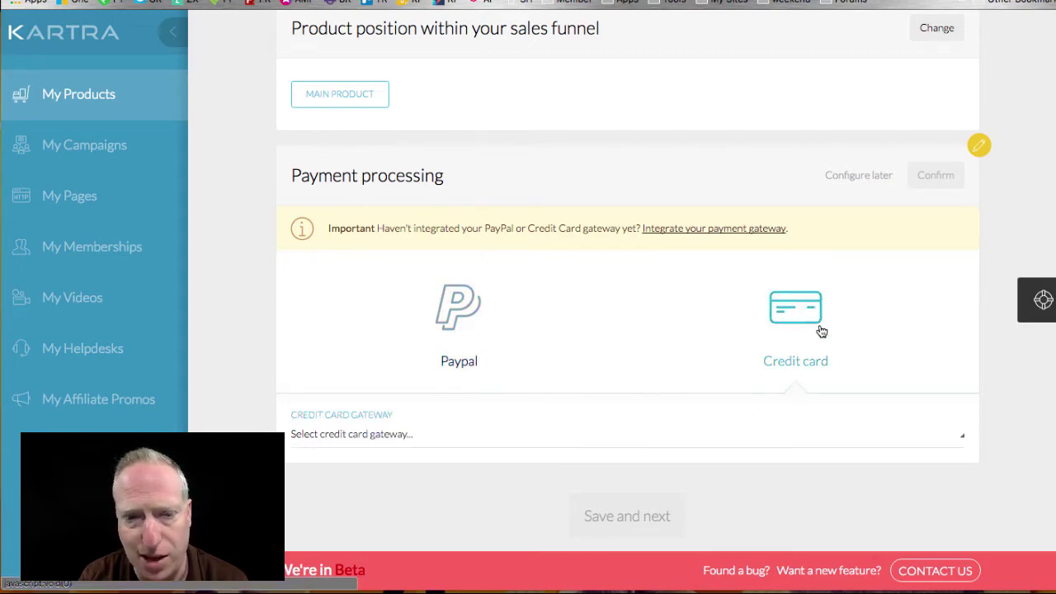
# View the list of payment gateways available to integrate, then close it
pyautogui.scroll(1, 759, 361)
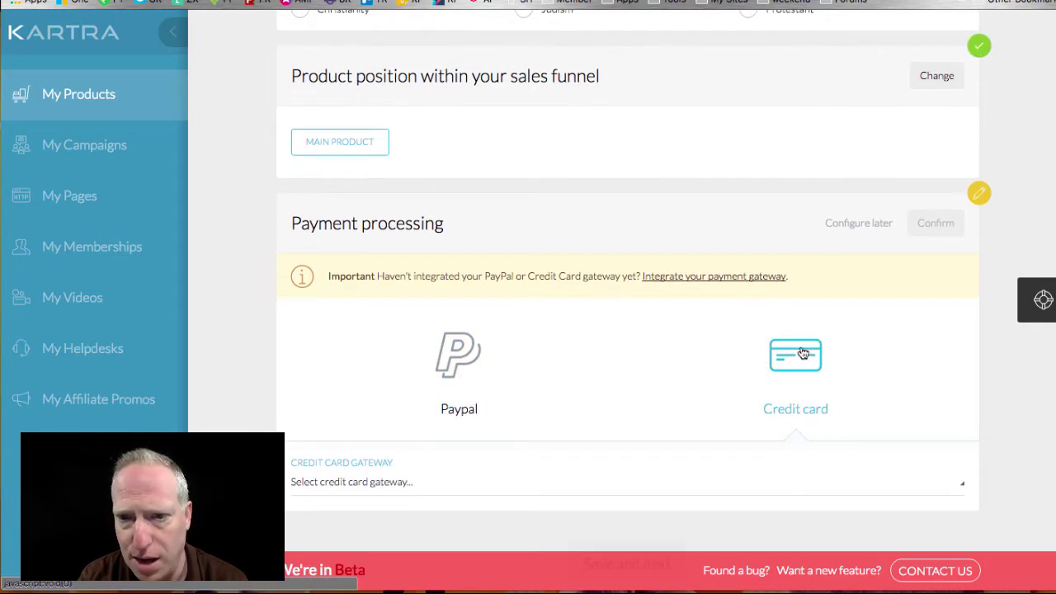
pyautogui.scroll(1, 632, 330)
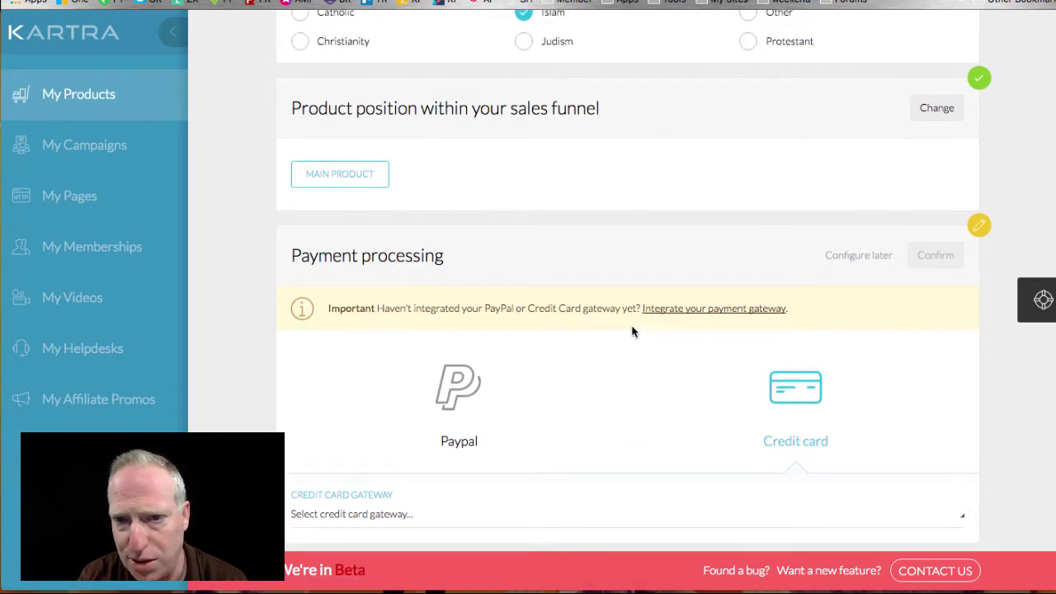
pyautogui.click(716, 311)
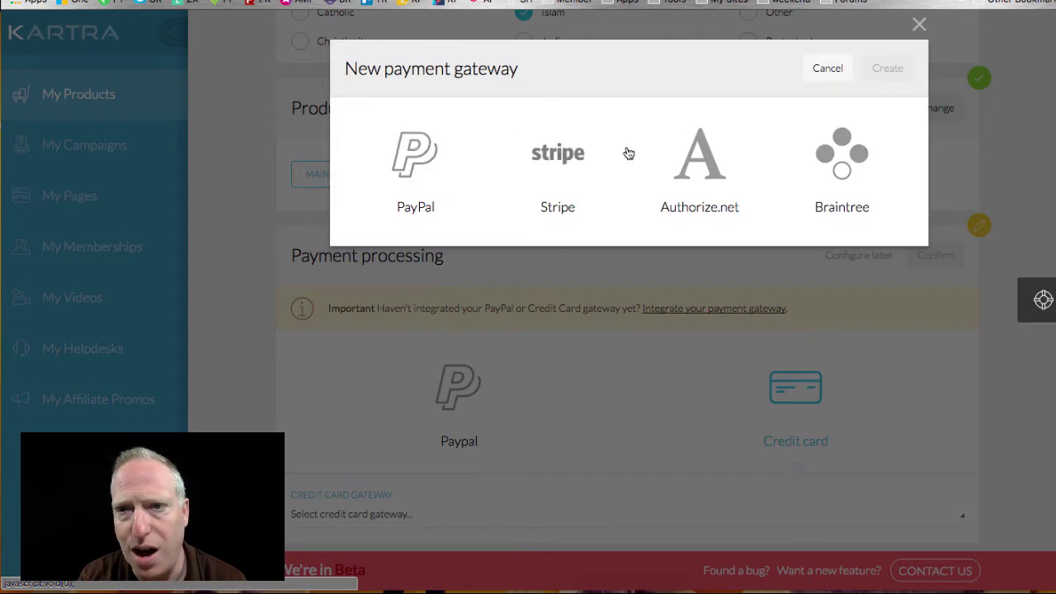
pyautogui.click(919, 25)
pyautogui.scroll(5, 707, 360)
pyautogui.scroll(6, 707, 360)
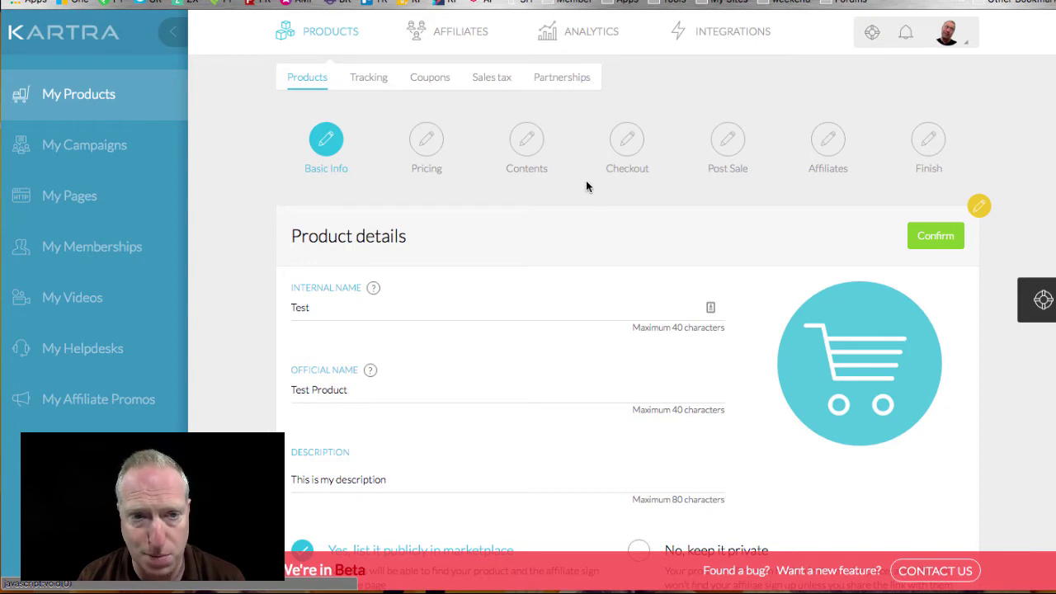
pyautogui.scroll(-2, 586, 180)
pyautogui.scroll(2, 586, 180)
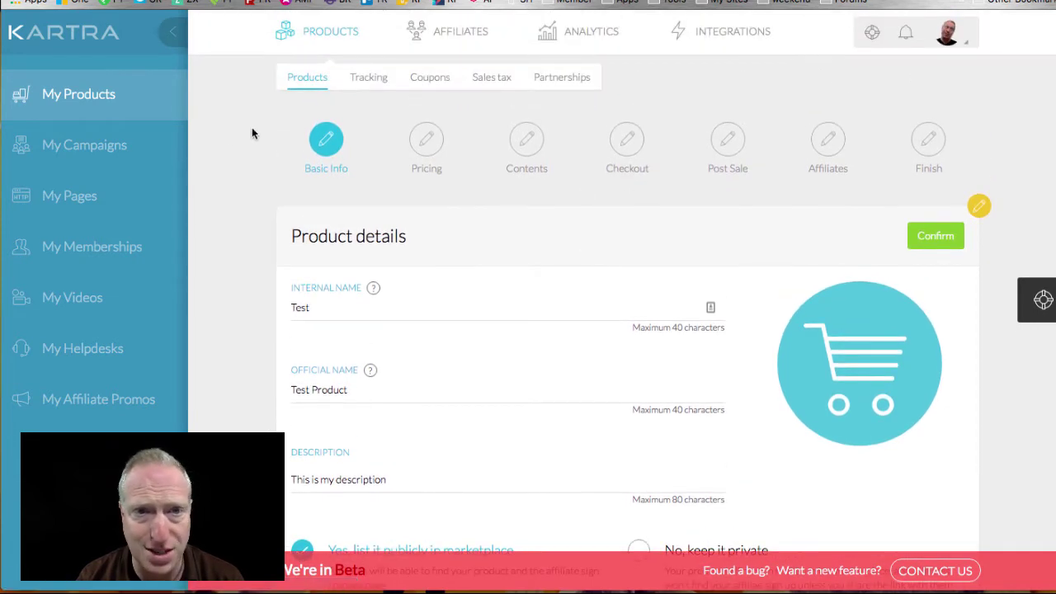
# Look through the discount coupons page, then open the still-empty Affiliates list
pyautogui.click(437, 78)
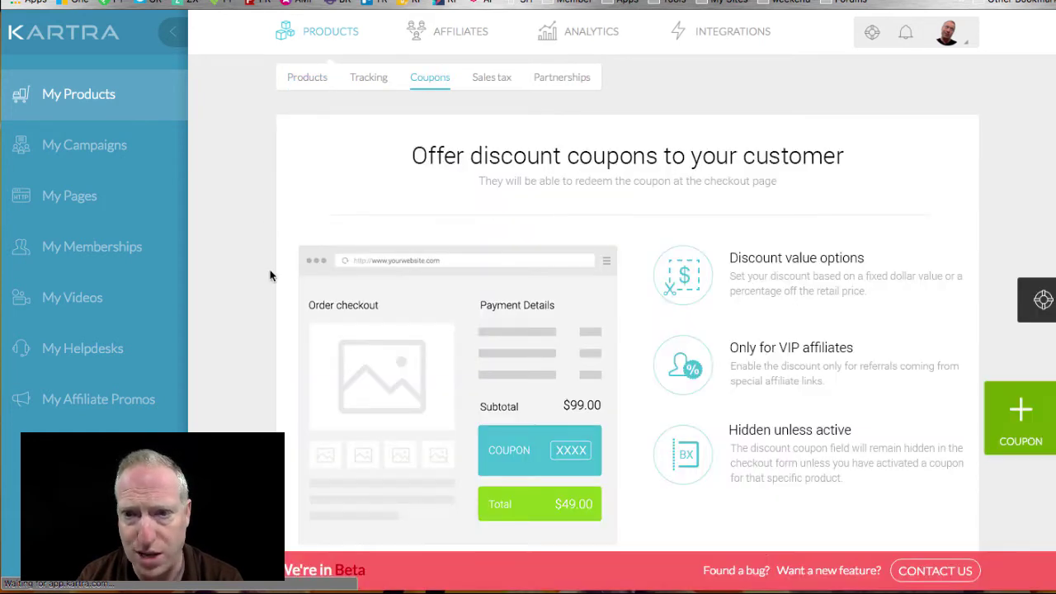
pyautogui.scroll(-1, 271, 275)
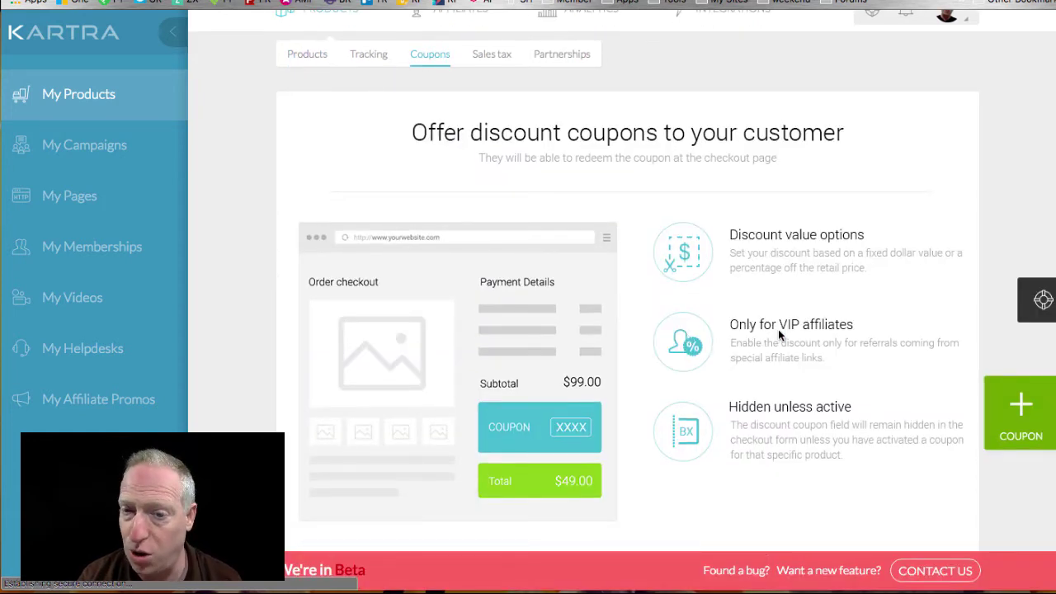
pyautogui.scroll(-2, 778, 334)
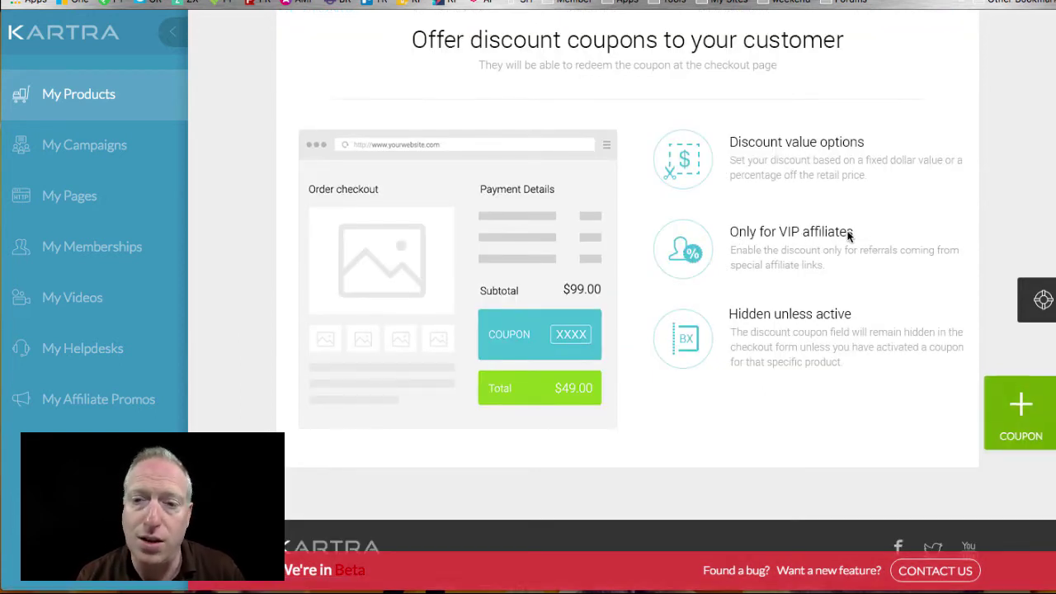
pyautogui.scroll(1, 847, 236)
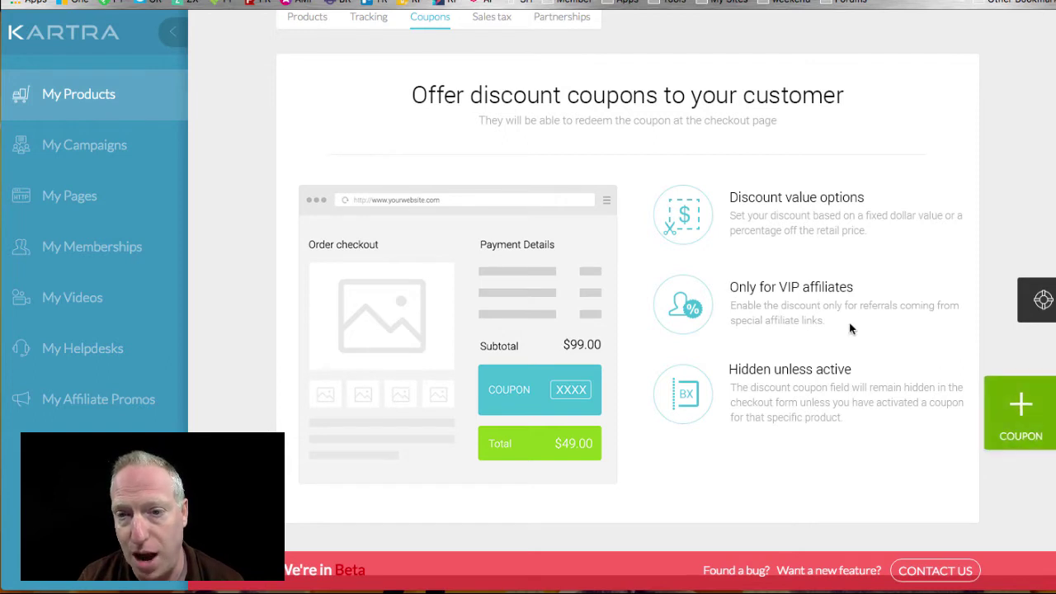
pyautogui.scroll(-1, 850, 328)
pyautogui.scroll(3, 850, 329)
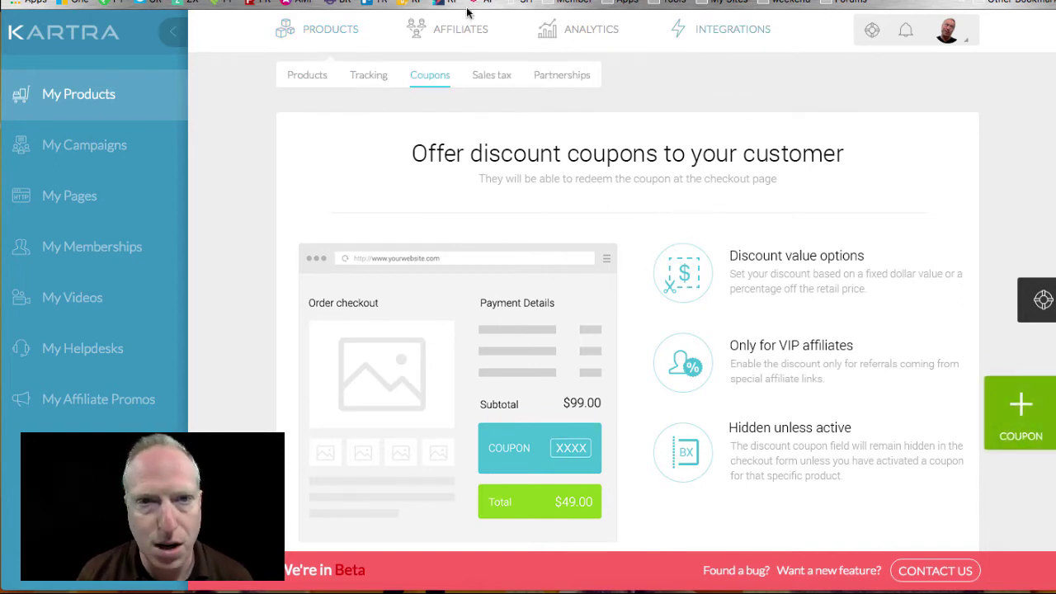
pyautogui.moveTo(452, 46)
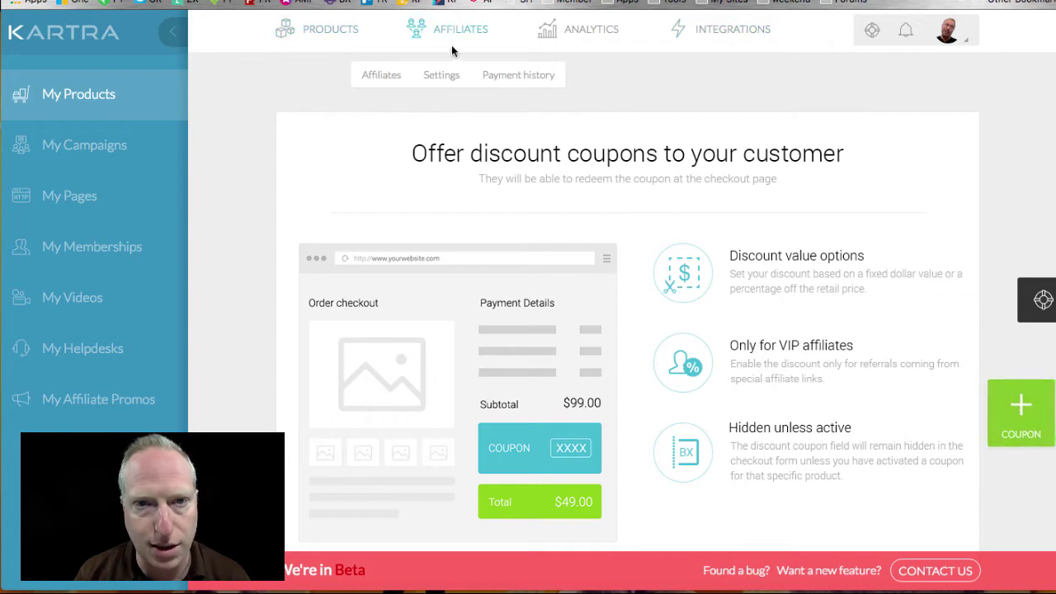
pyautogui.click(384, 77)
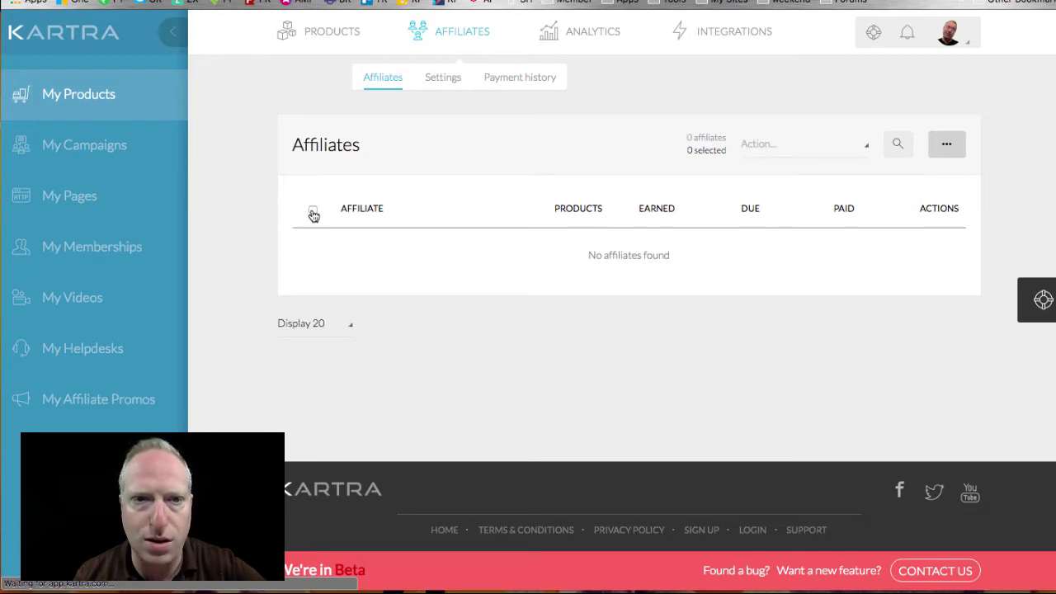
# In affiliate Settings, change the product-specific vs account-wide credit setting to Account wide
pyautogui.click(443, 80)
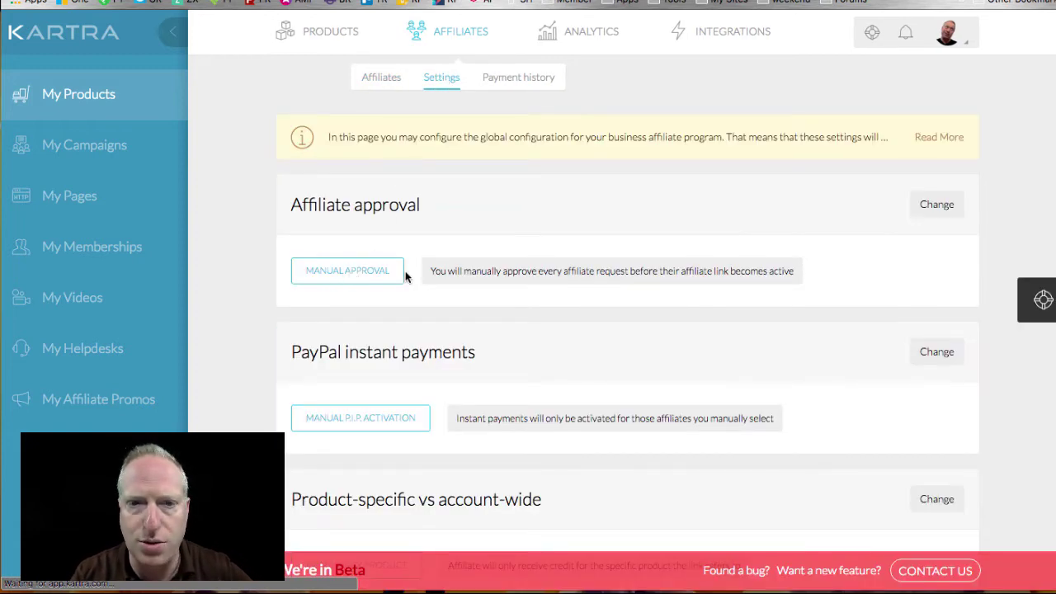
pyautogui.scroll(-3, 404, 272)
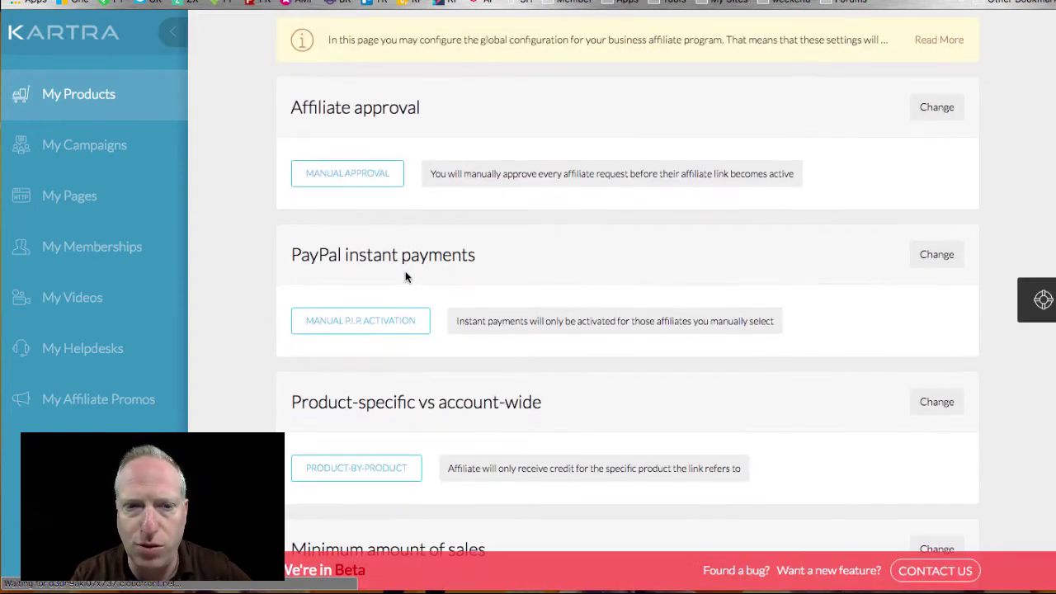
pyautogui.click(943, 116)
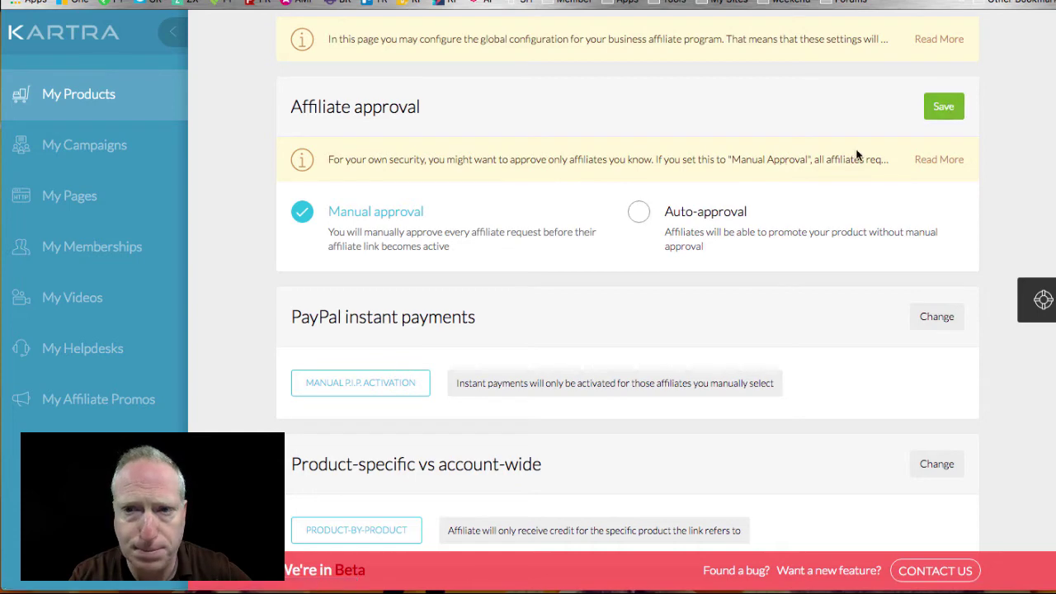
pyautogui.scroll(-1, 720, 285)
pyautogui.scroll(-5, 720, 286)
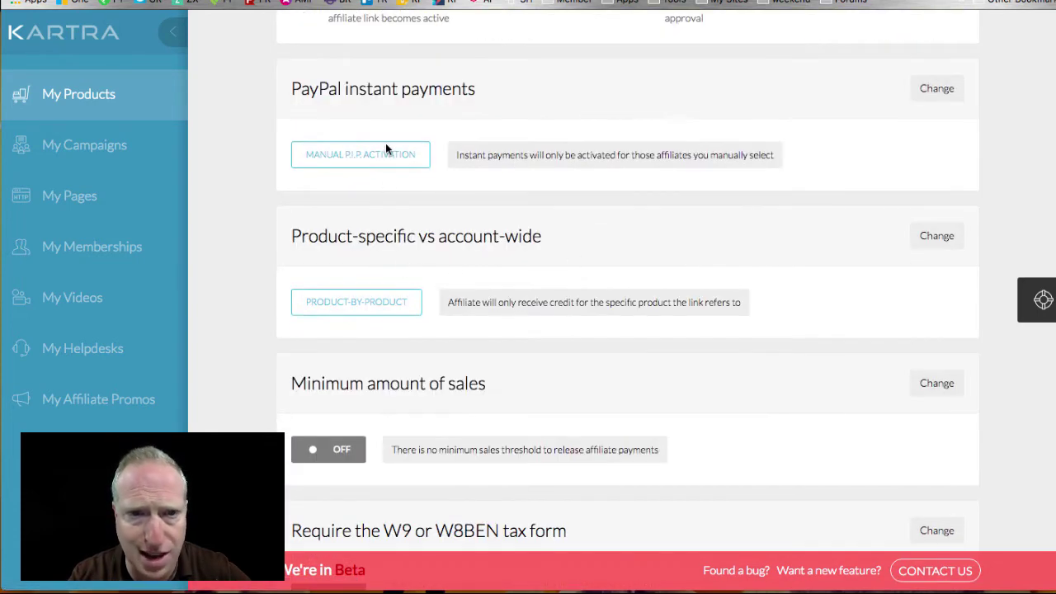
pyautogui.scroll(-2, 355, 304)
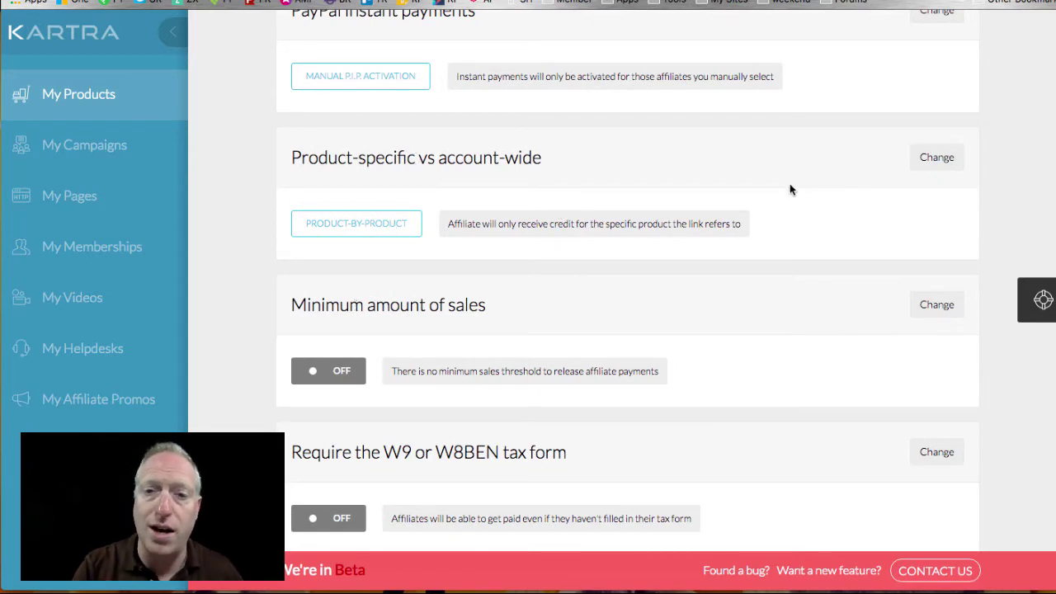
pyautogui.click(932, 158)
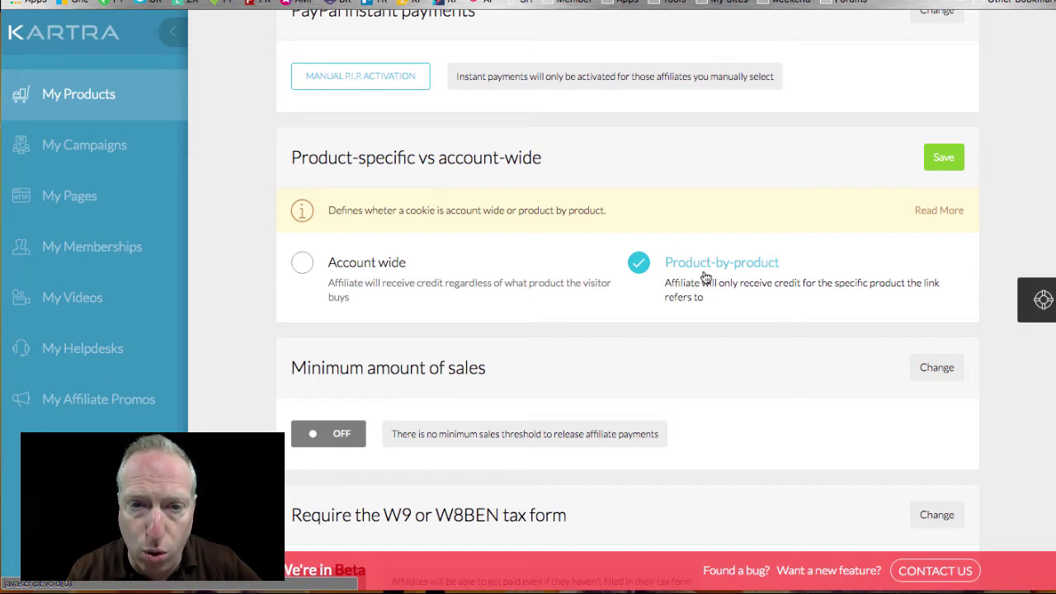
pyautogui.click(336, 266)
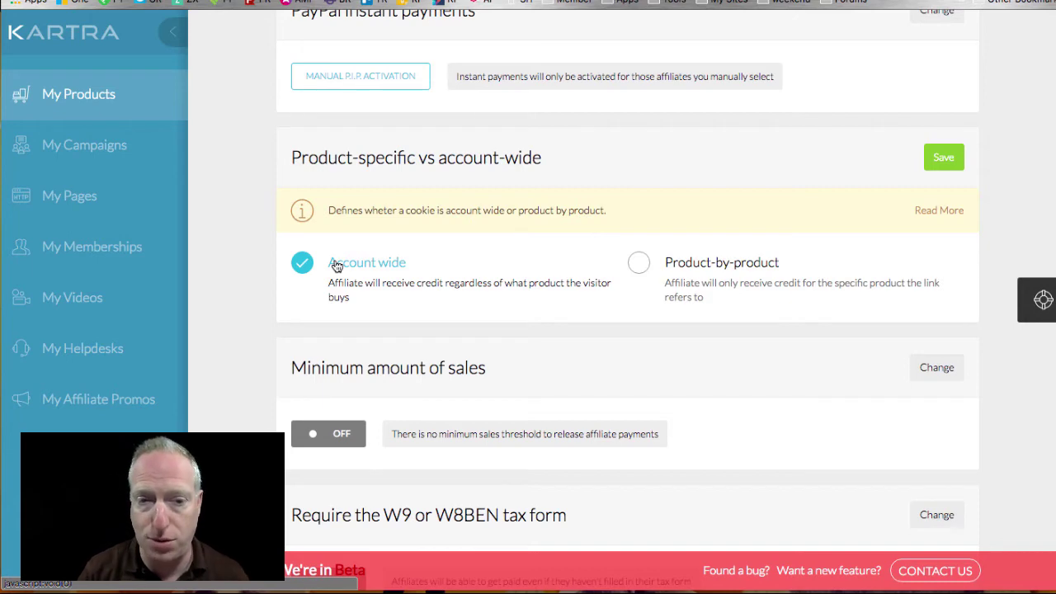
pyautogui.scroll(-5, 337, 266)
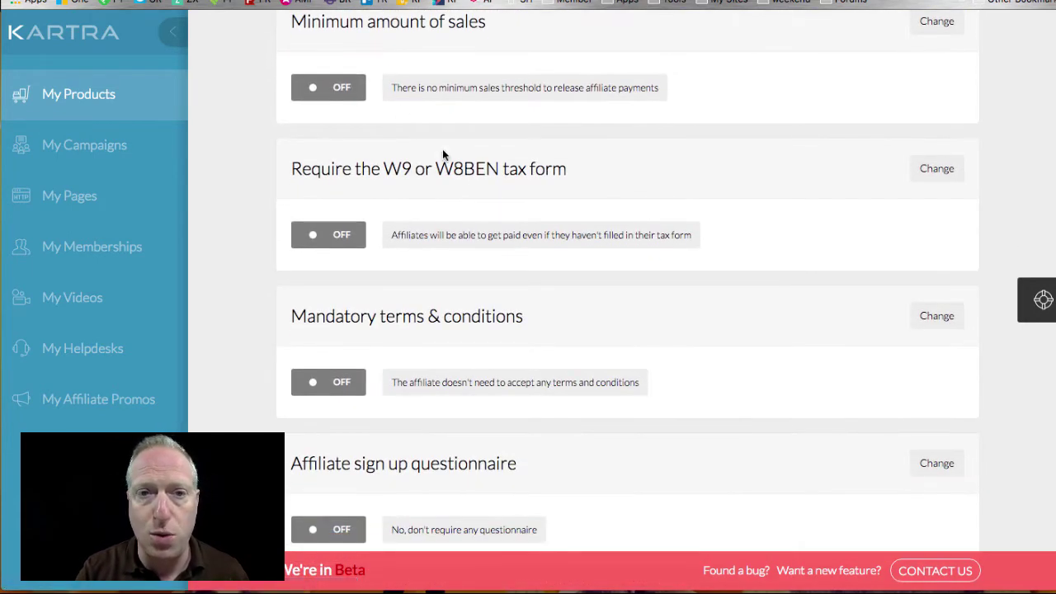
pyautogui.scroll(1, 442, 150)
pyautogui.scroll(-3, 318, 336)
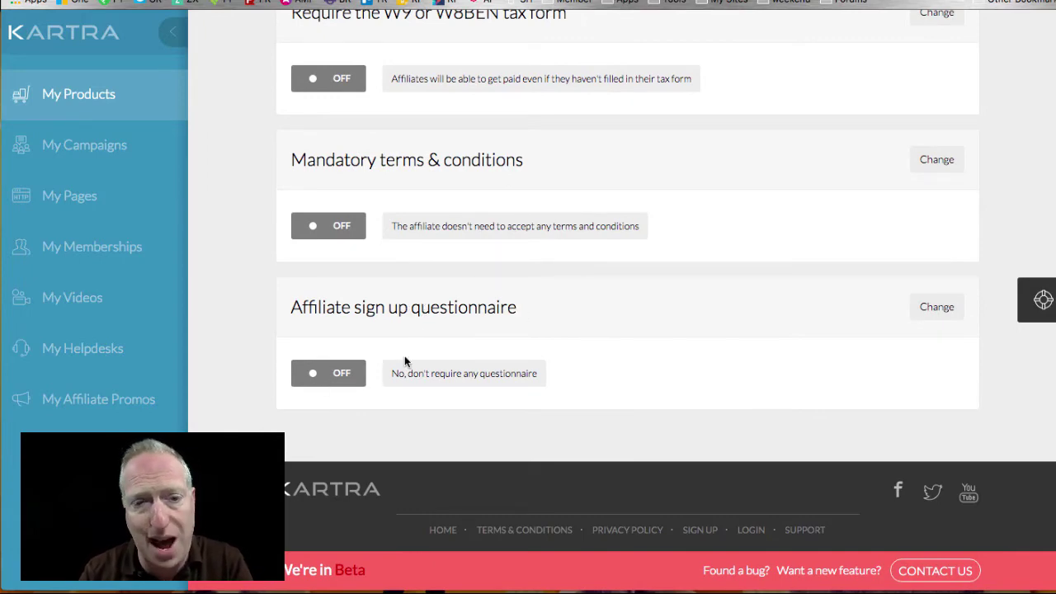
pyautogui.scroll(3, 353, 376)
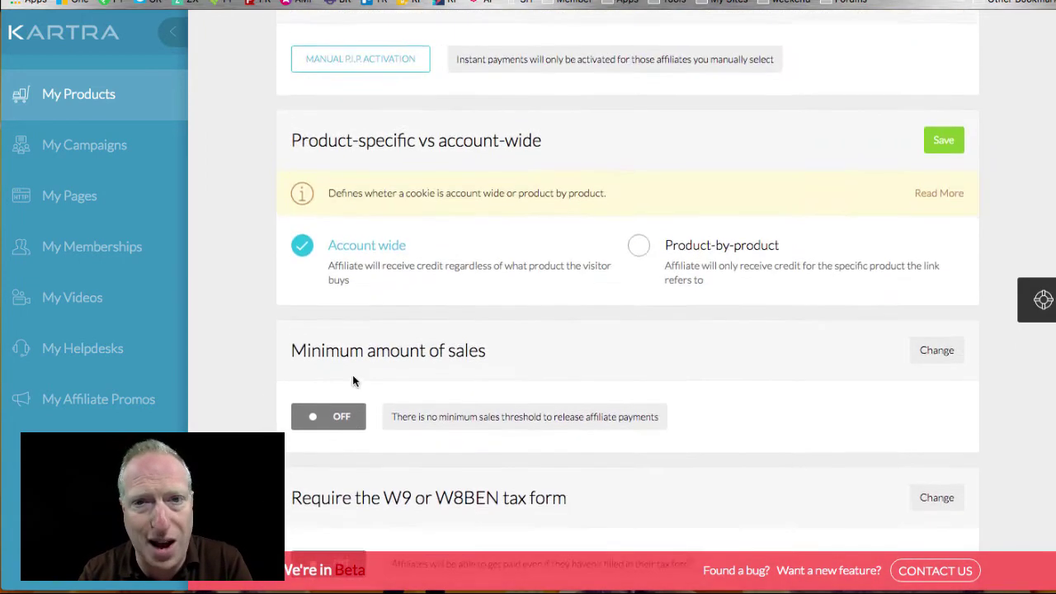
pyautogui.scroll(5, 352, 380)
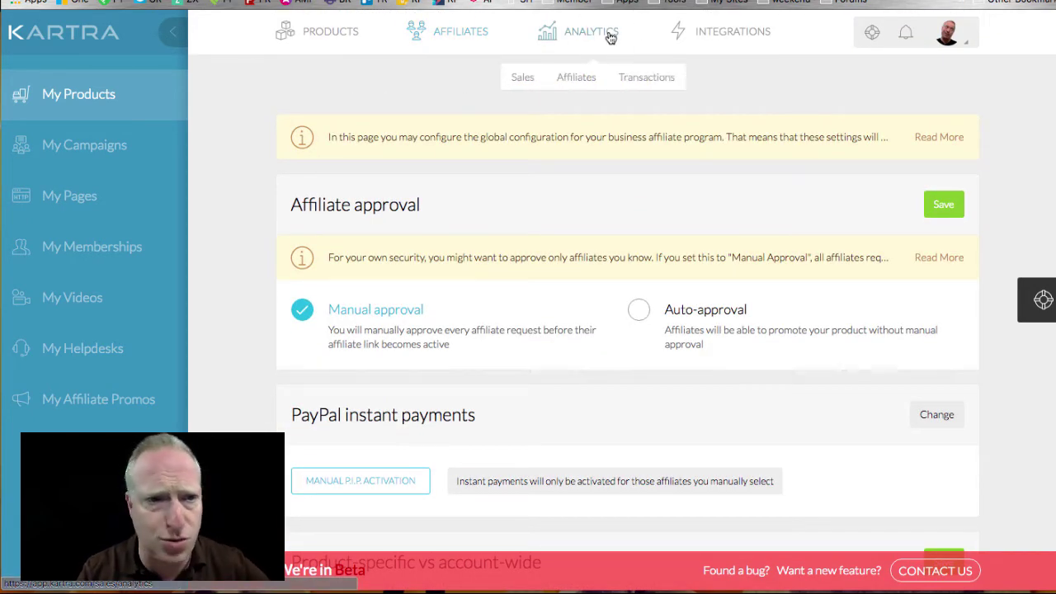
# Open Leads > Lists and view Test List's Edit list dialog, cancelling without changes
pyautogui.moveTo(746, 41)
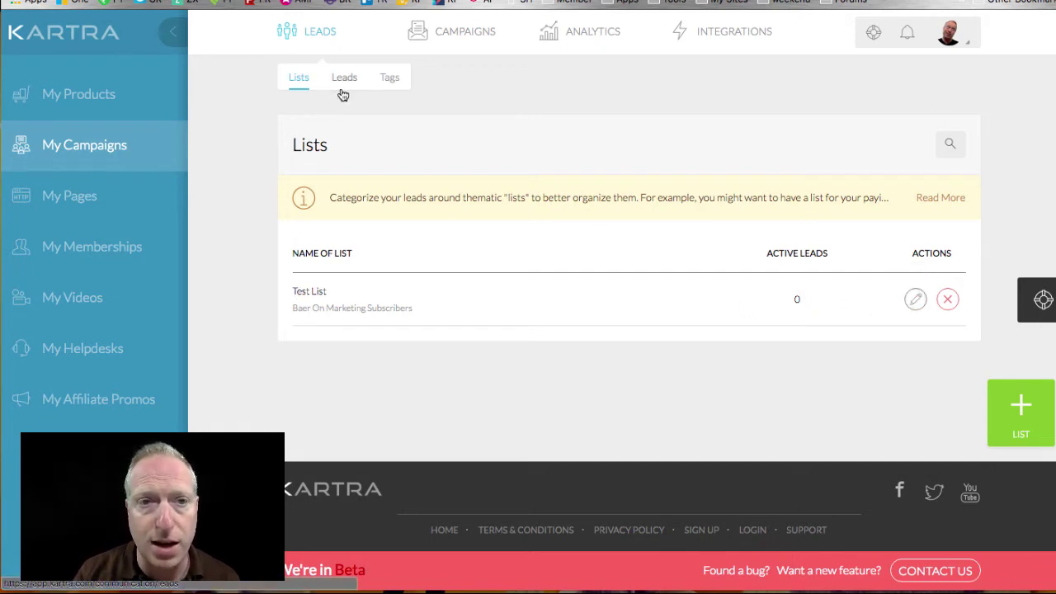
pyautogui.click(916, 299)
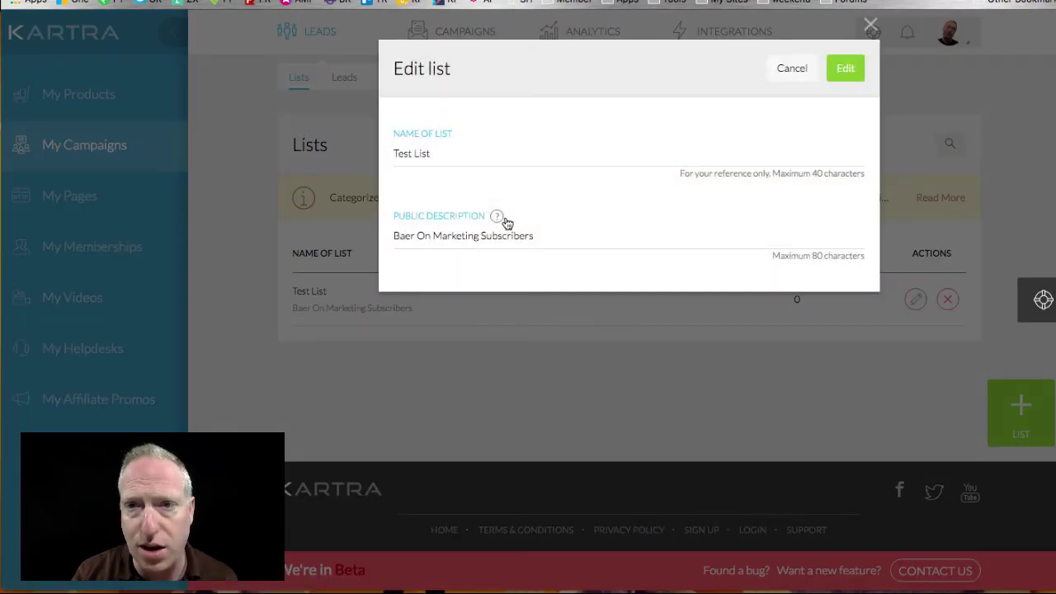
pyautogui.click(798, 71)
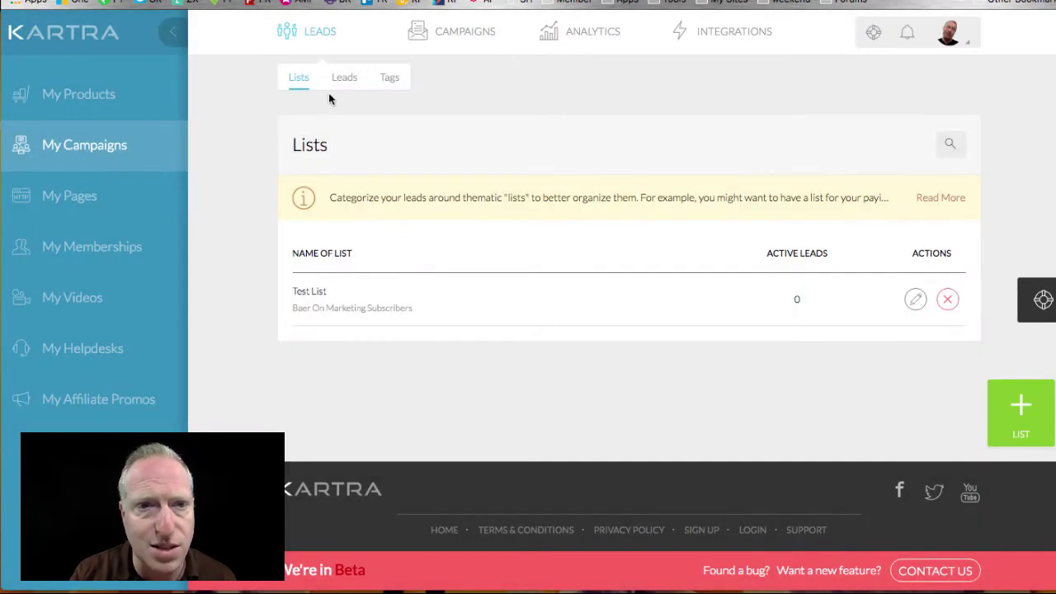
pyautogui.moveTo(453, 42)
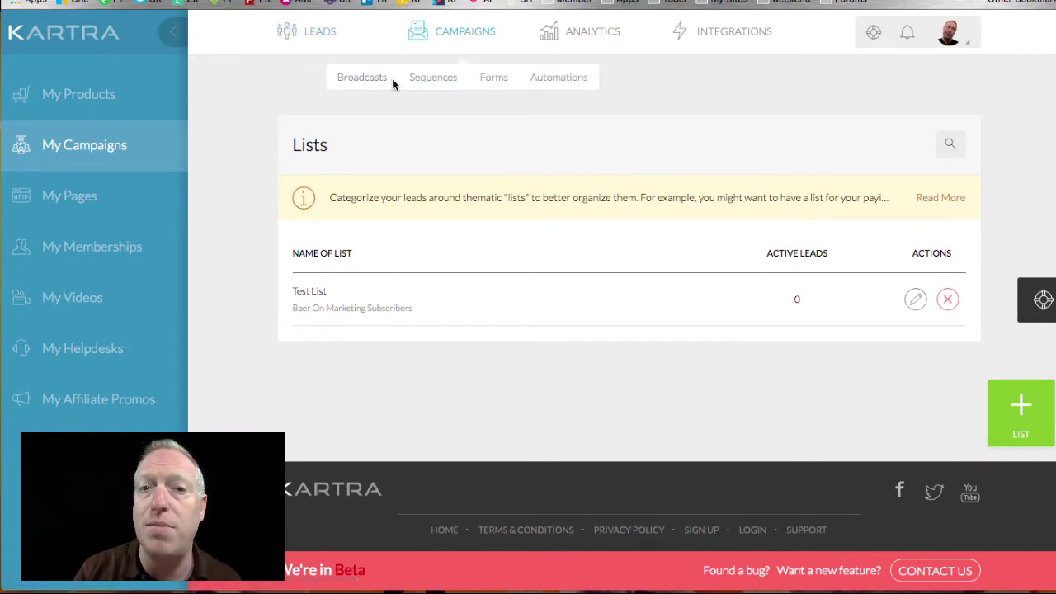
# Open the BOM Subscribers Form for editing, cancel it, then review the Automations overview
pyautogui.click(493, 79)
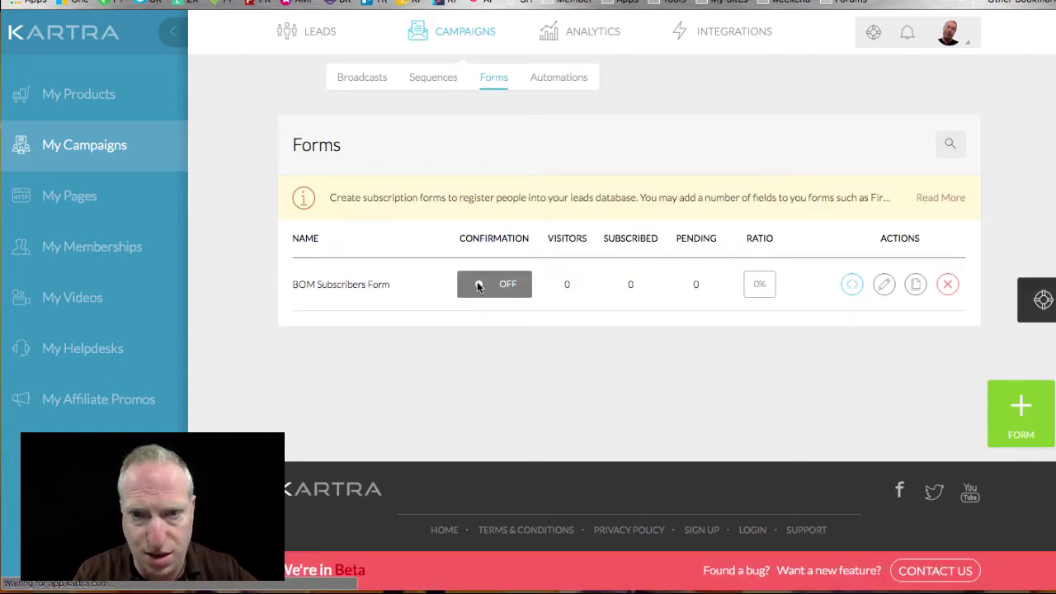
pyautogui.click(883, 285)
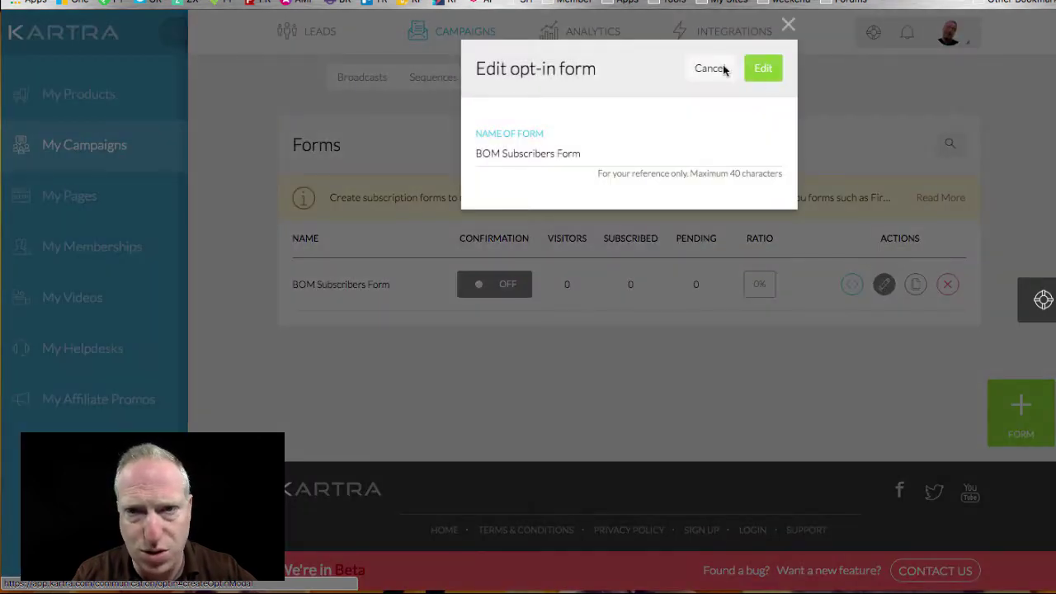
pyautogui.click(709, 68)
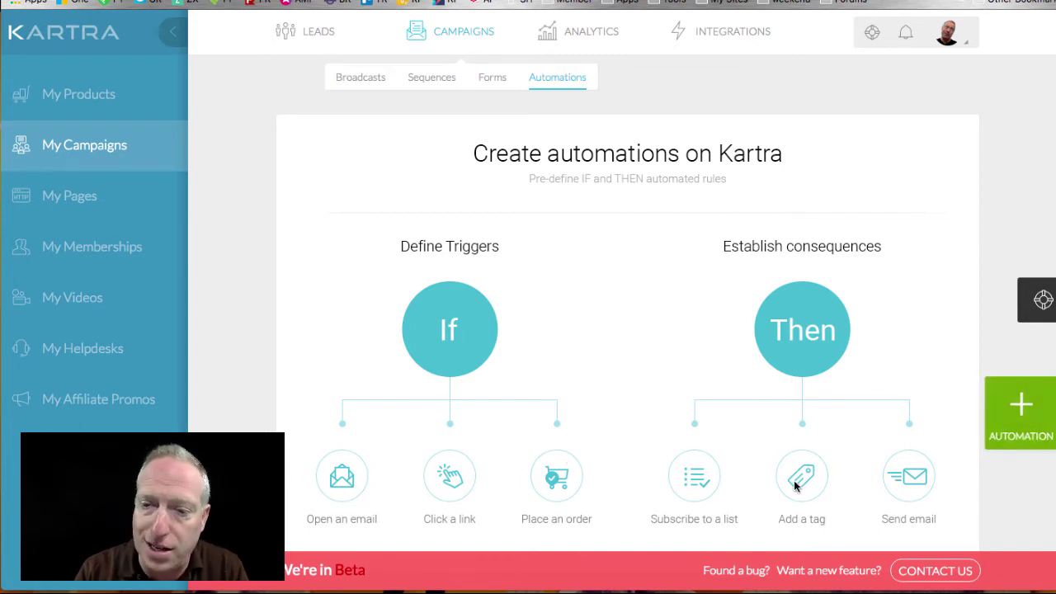
pyautogui.scroll(-1, 796, 485)
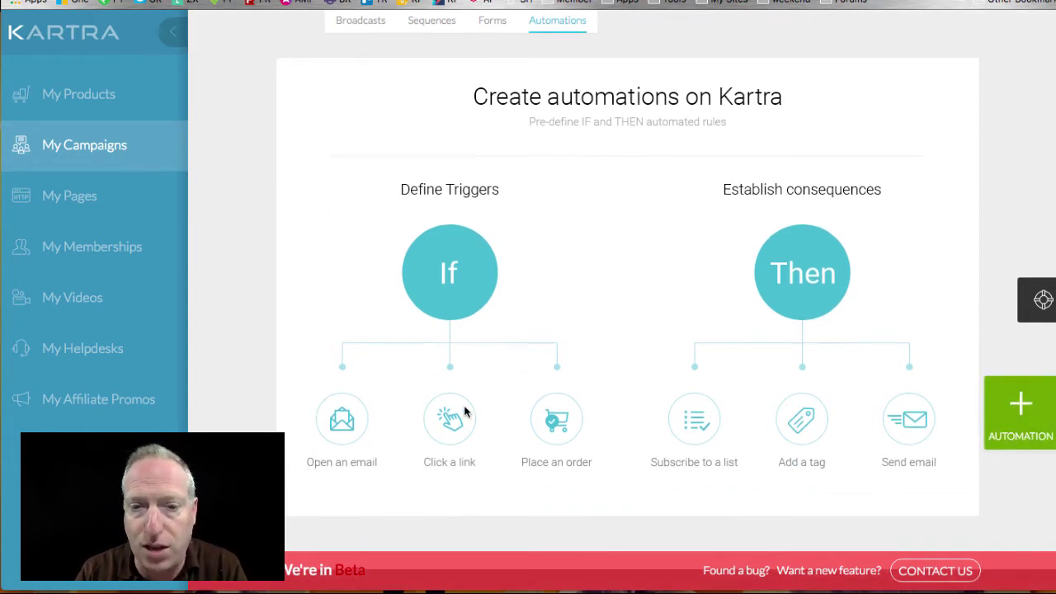
pyautogui.scroll(-2, 466, 412)
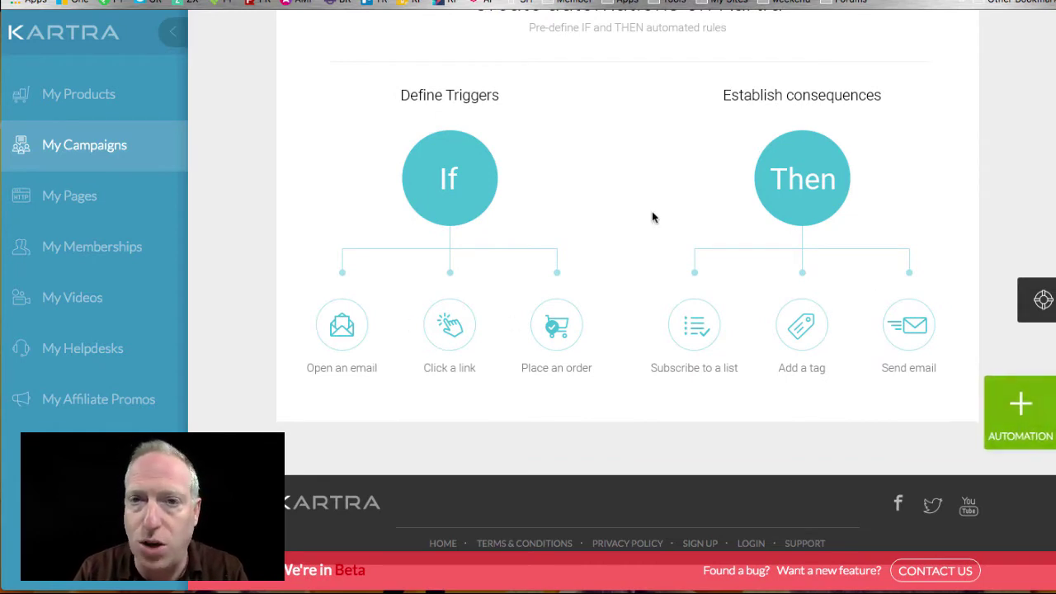
pyautogui.scroll(2, 652, 217)
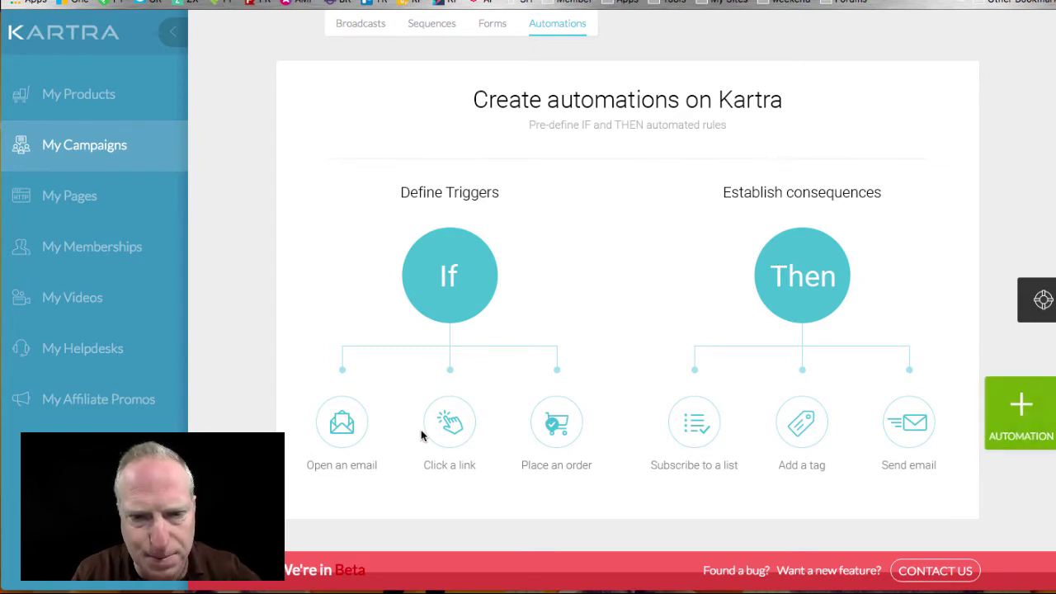
pyautogui.scroll(-1, 452, 432)
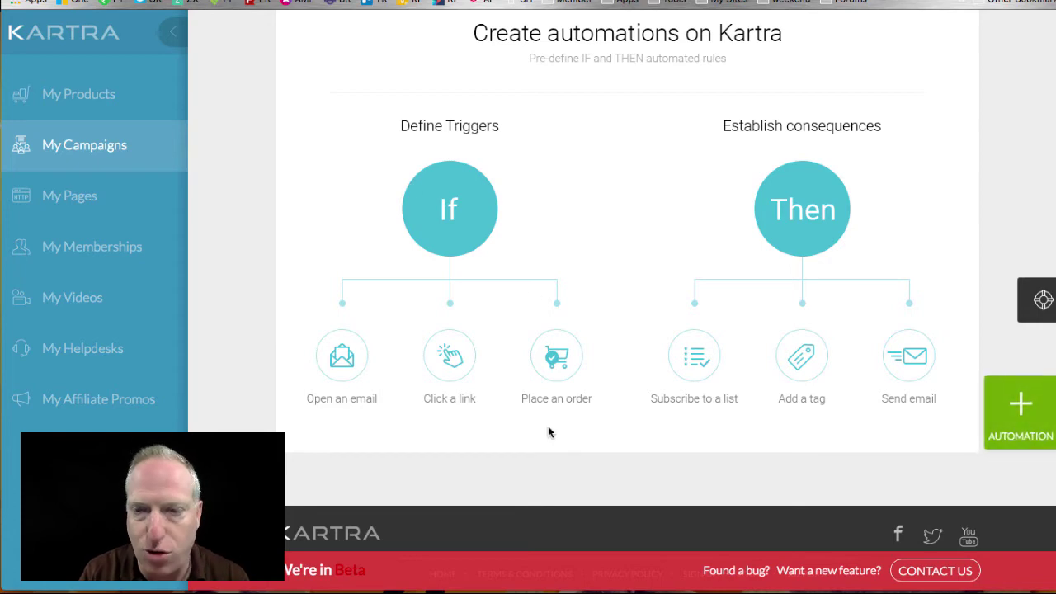
pyautogui.scroll(2, 465, 280)
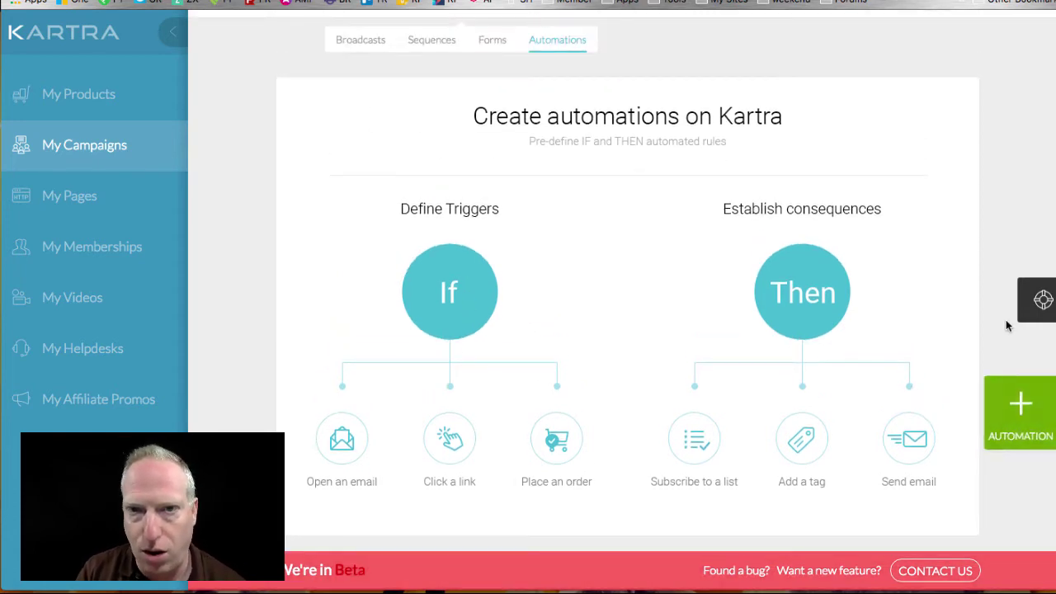
pyautogui.click(1023, 404)
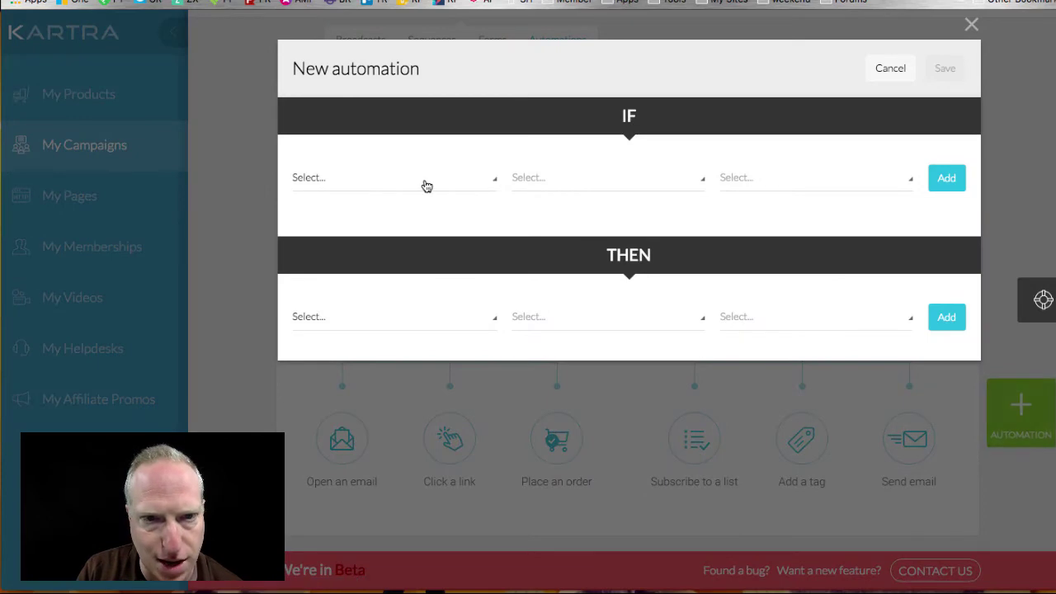
pyautogui.click(424, 181)
pyautogui.scroll(-5, 409, 289)
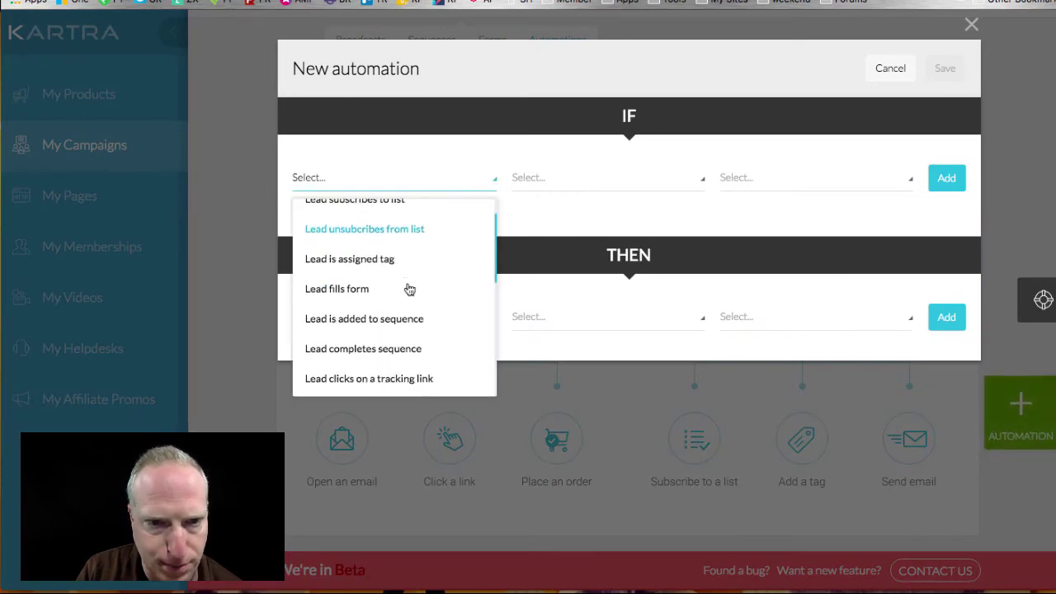
pyautogui.scroll(-1, 409, 289)
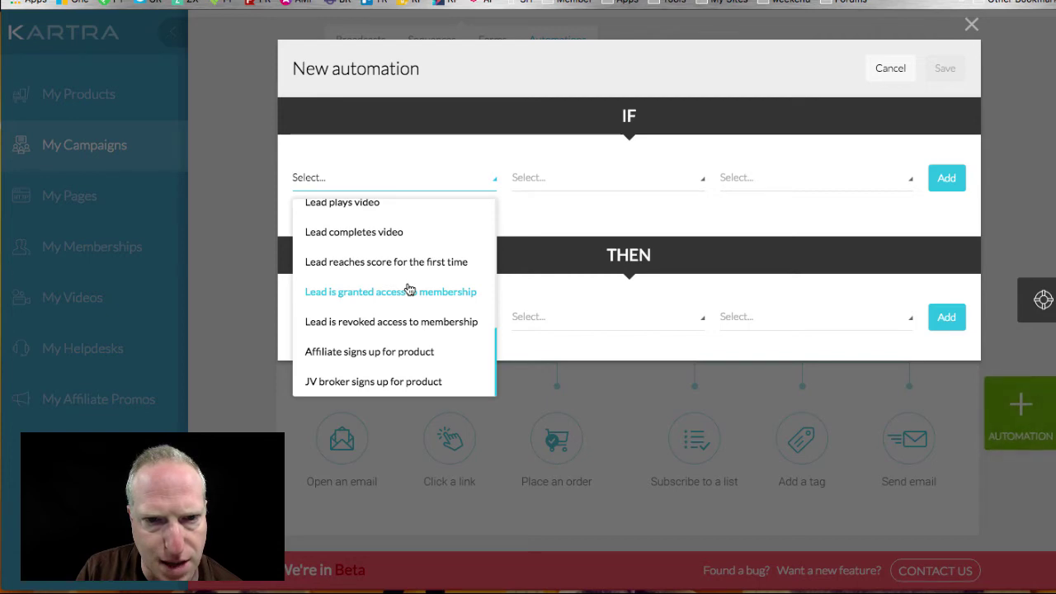
pyautogui.click(249, 221)
pyautogui.click(972, 27)
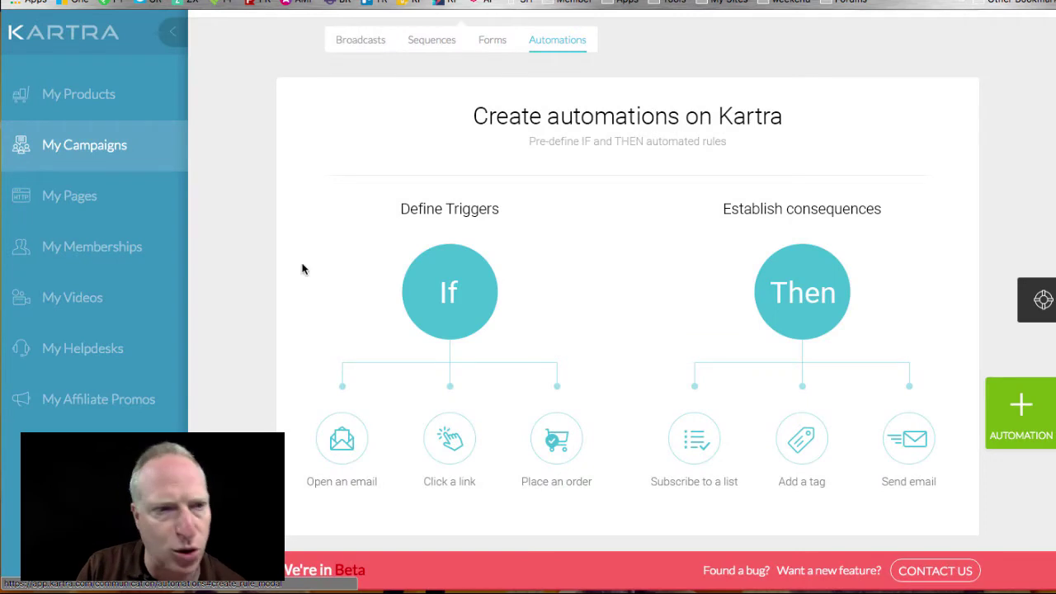
# Go to My Pages and add a new page to bring up the Pick a template dialog
pyautogui.click(78, 200)
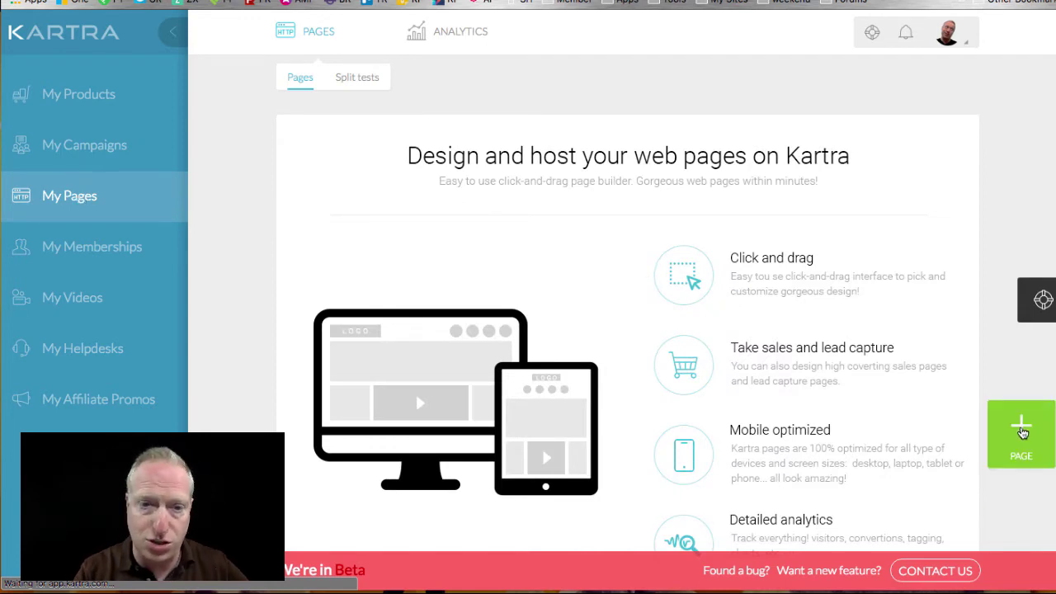
pyautogui.scroll(-3, 1022, 432)
pyautogui.click(1018, 413)
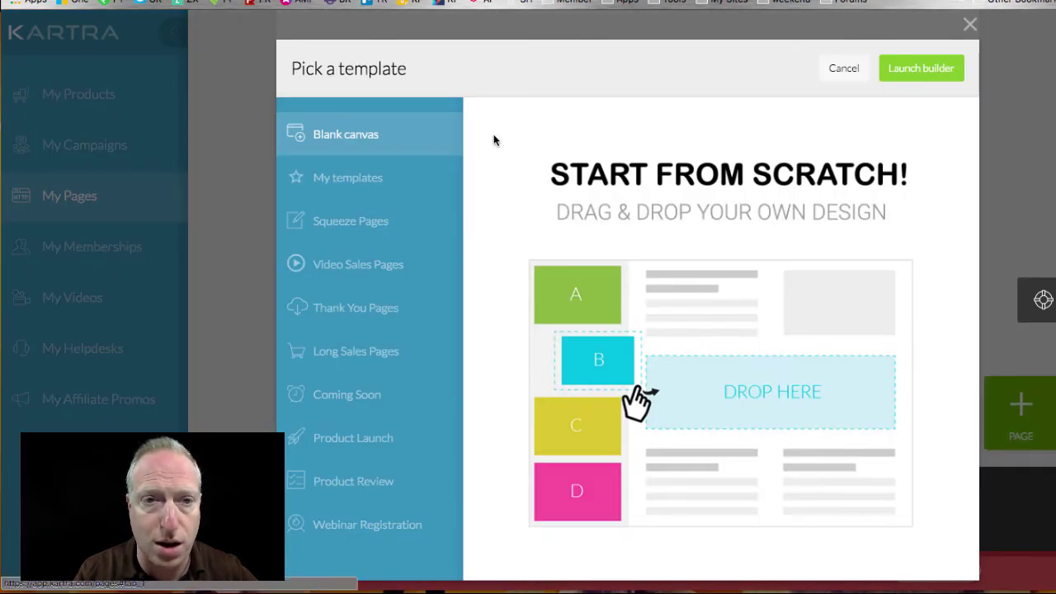
pyautogui.scroll(-1, 504, 139)
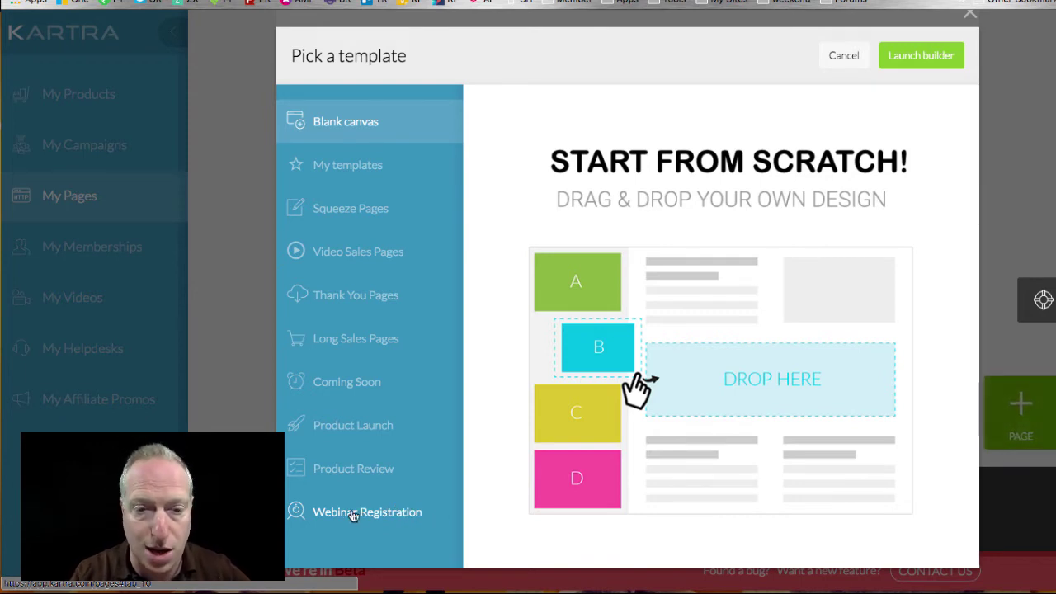
# Browse the Squeeze Pages templates and preview the piggy-bank credit score template
pyautogui.click(328, 209)
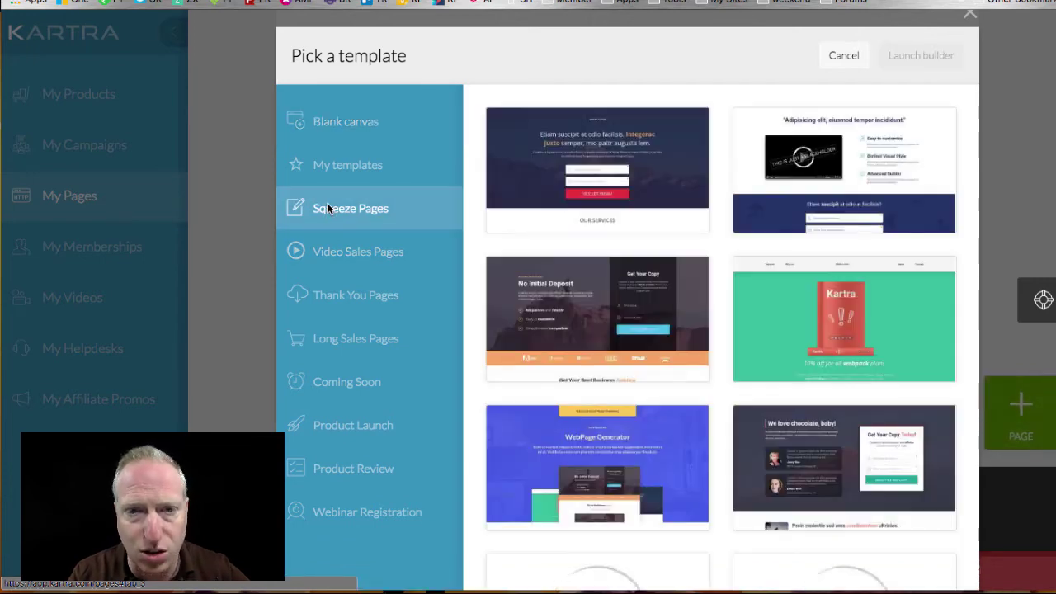
pyautogui.scroll(-8, 670, 238)
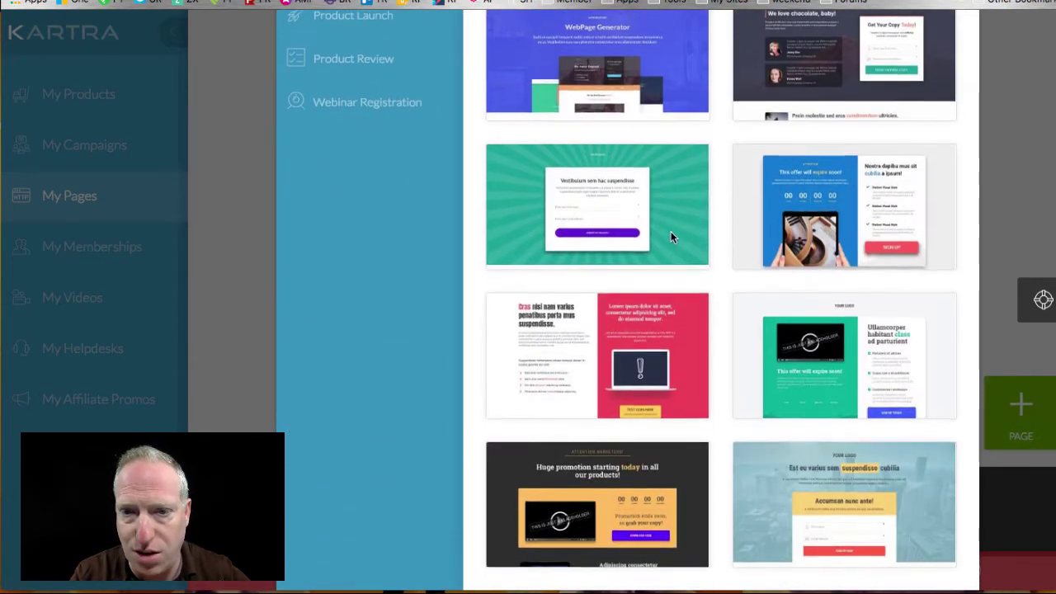
pyautogui.scroll(-8, 670, 238)
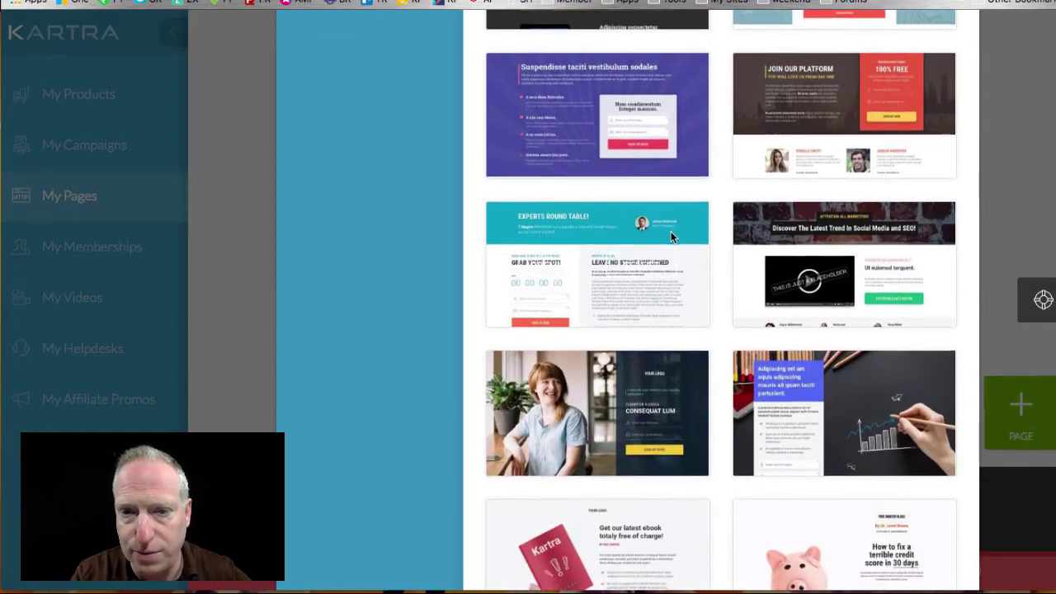
pyautogui.scroll(-8, 671, 237)
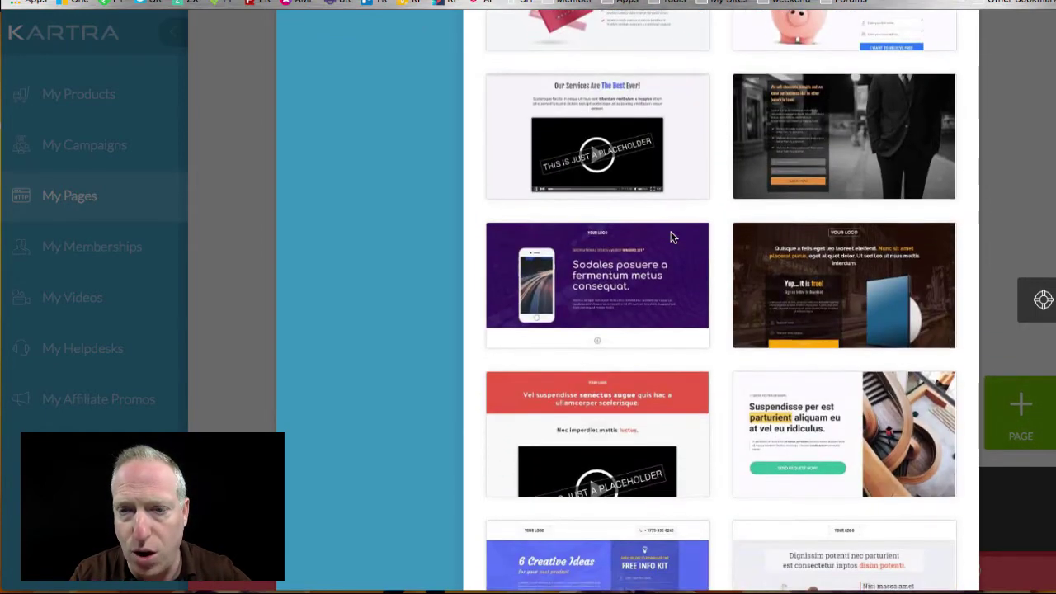
pyautogui.scroll(-4, 671, 237)
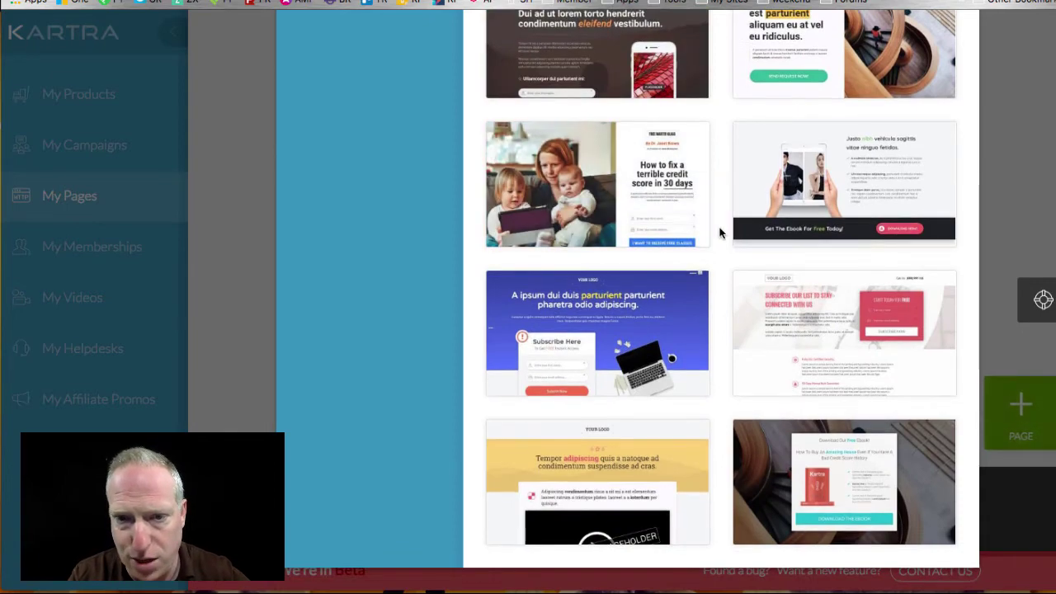
pyautogui.moveTo(598, 319)
pyautogui.scroll(15, 598, 320)
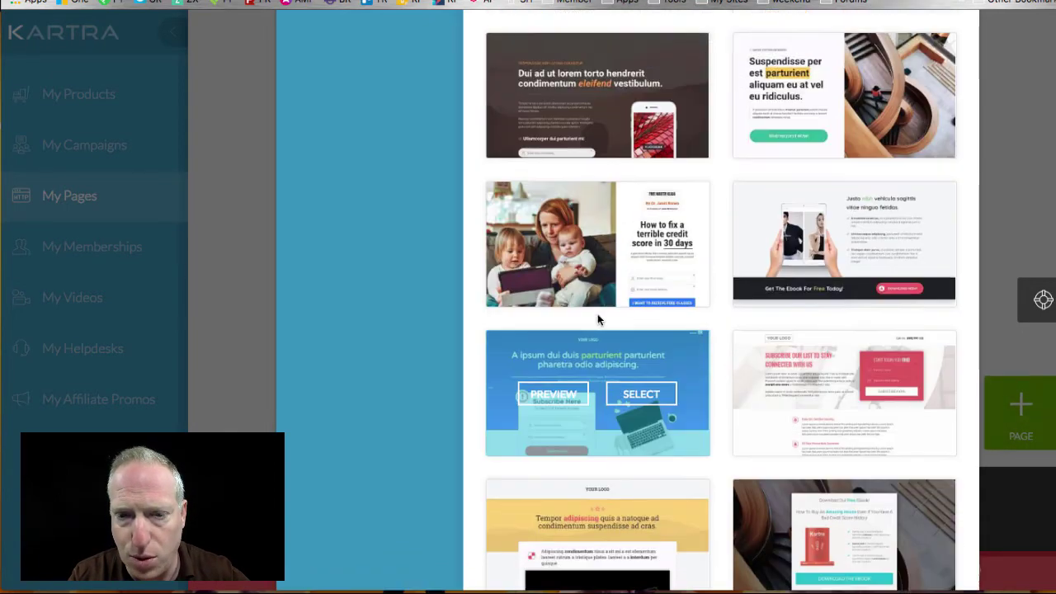
pyautogui.scroll(10, 597, 313)
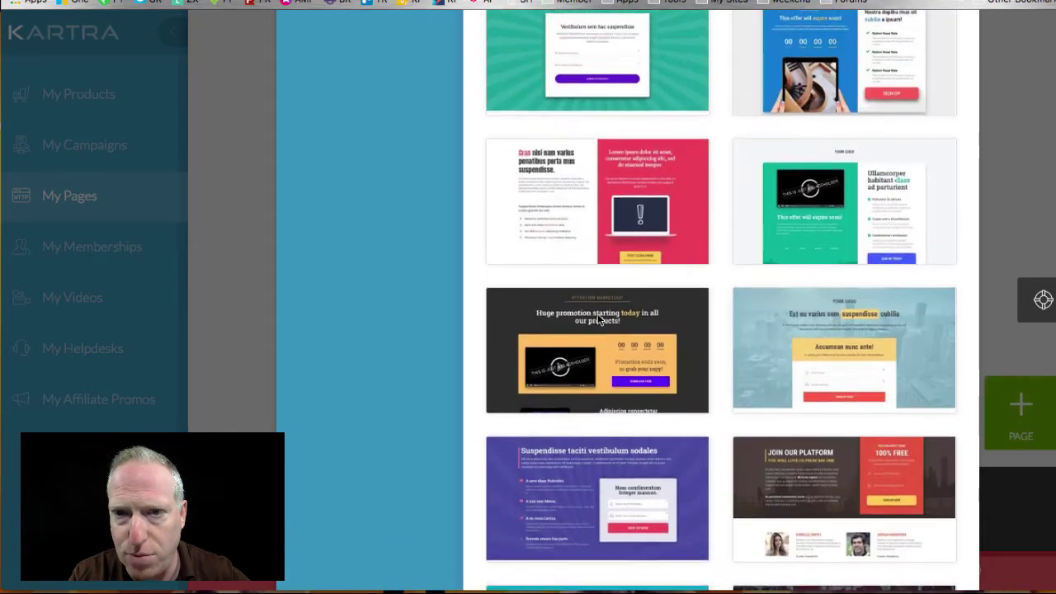
pyautogui.scroll(-15, 597, 313)
pyautogui.scroll(-3, 598, 317)
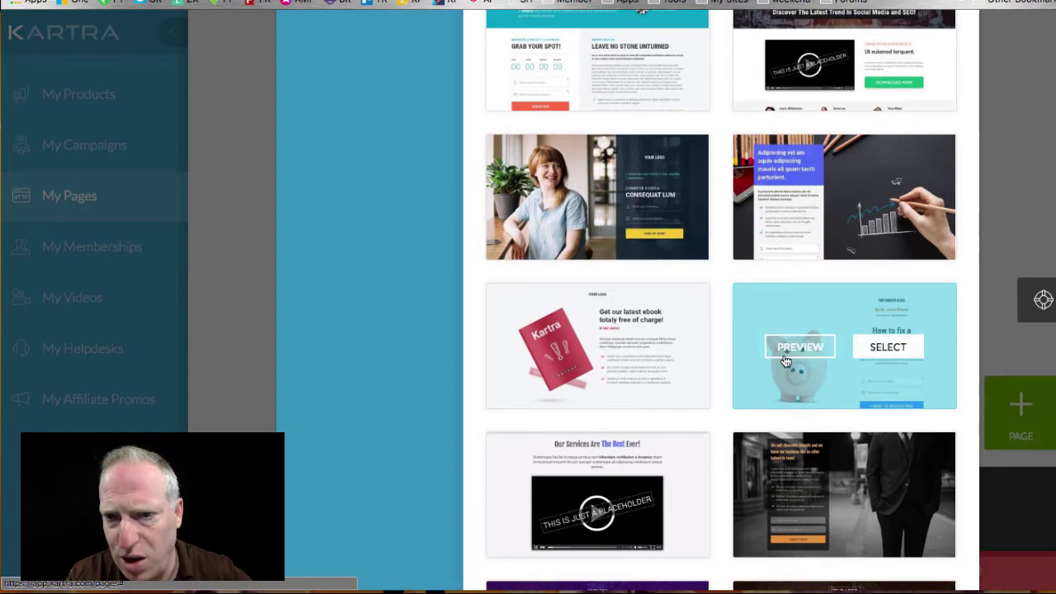
pyautogui.click(796, 349)
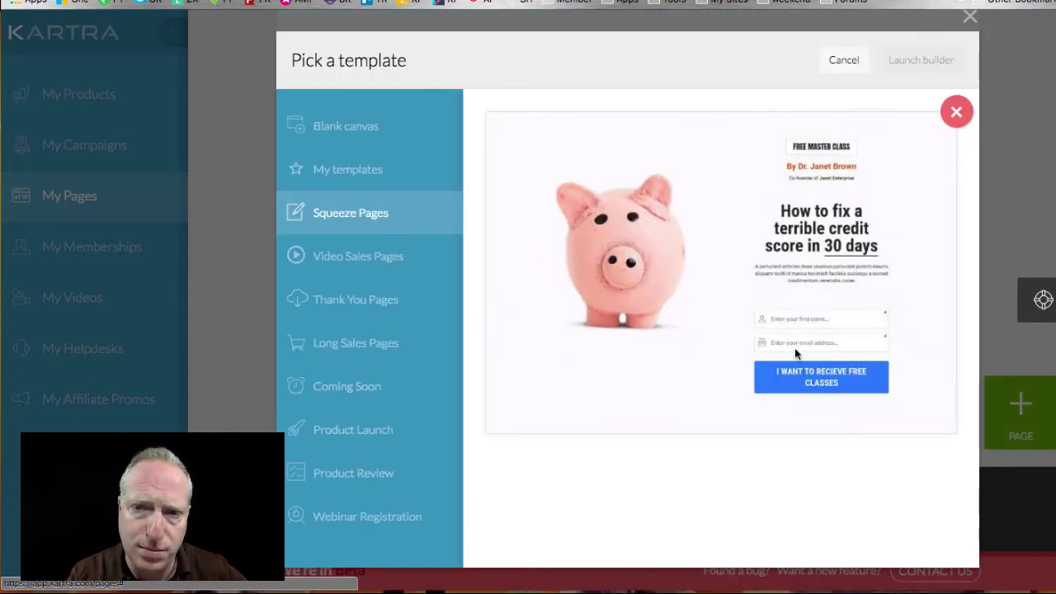
pyautogui.click(957, 115)
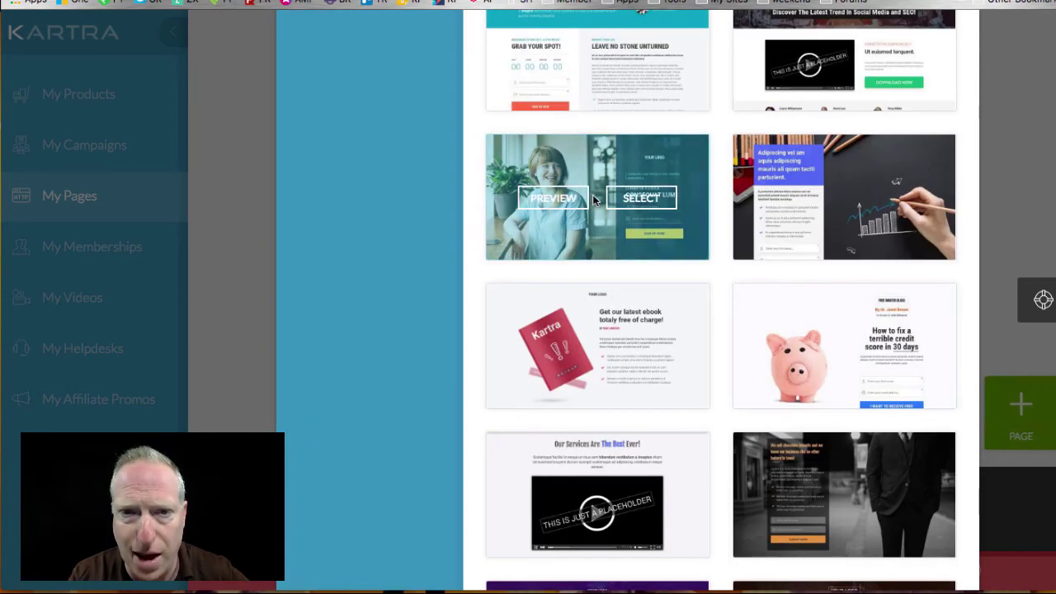
# Select the smiling woman-and-plant template for the new page
pyautogui.click(641, 198)
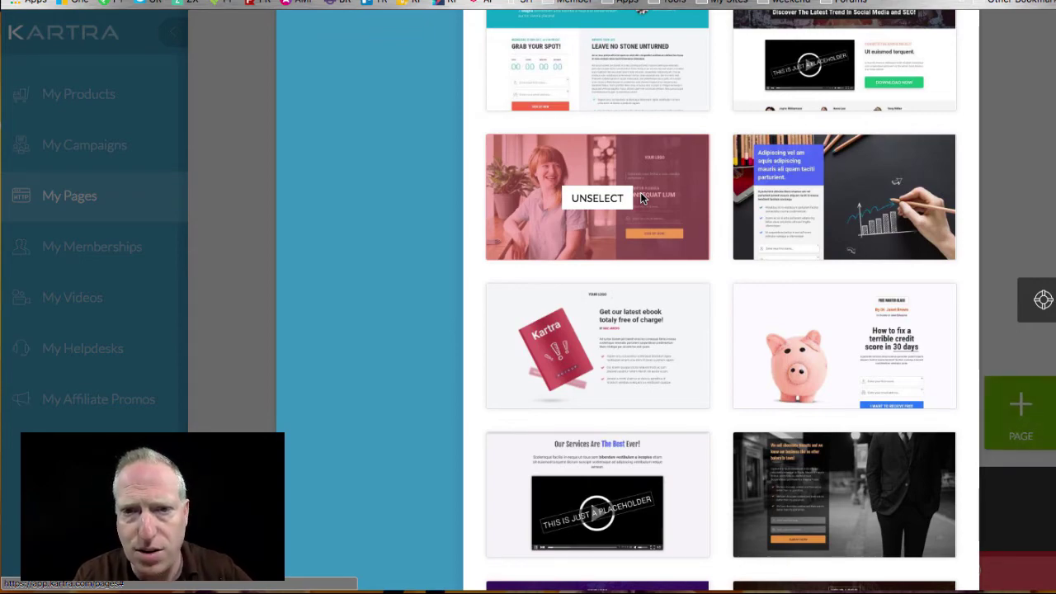
pyautogui.scroll(-15, 640, 198)
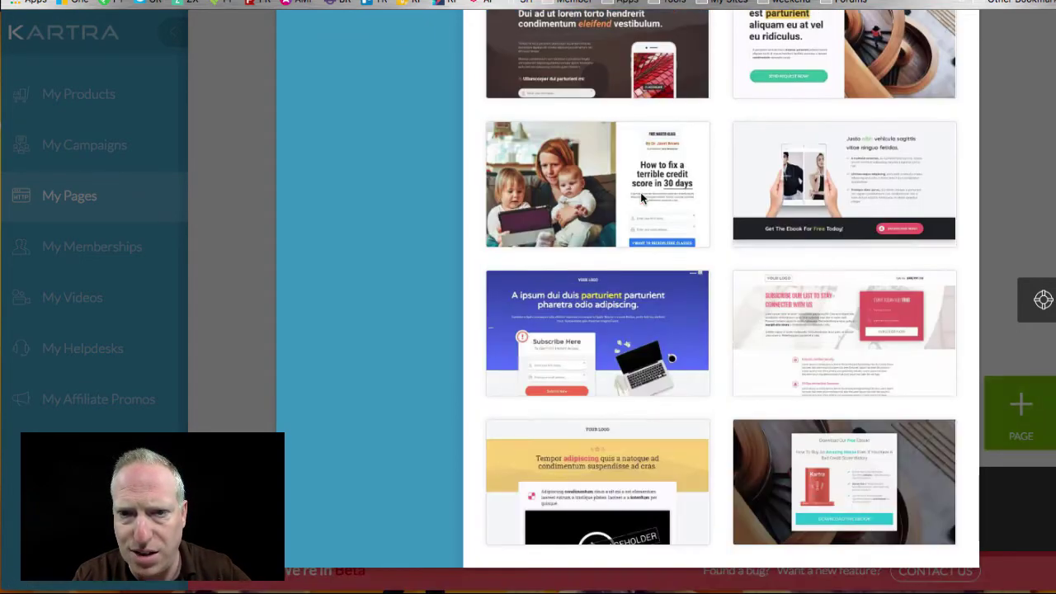
pyautogui.scroll(15, 640, 192)
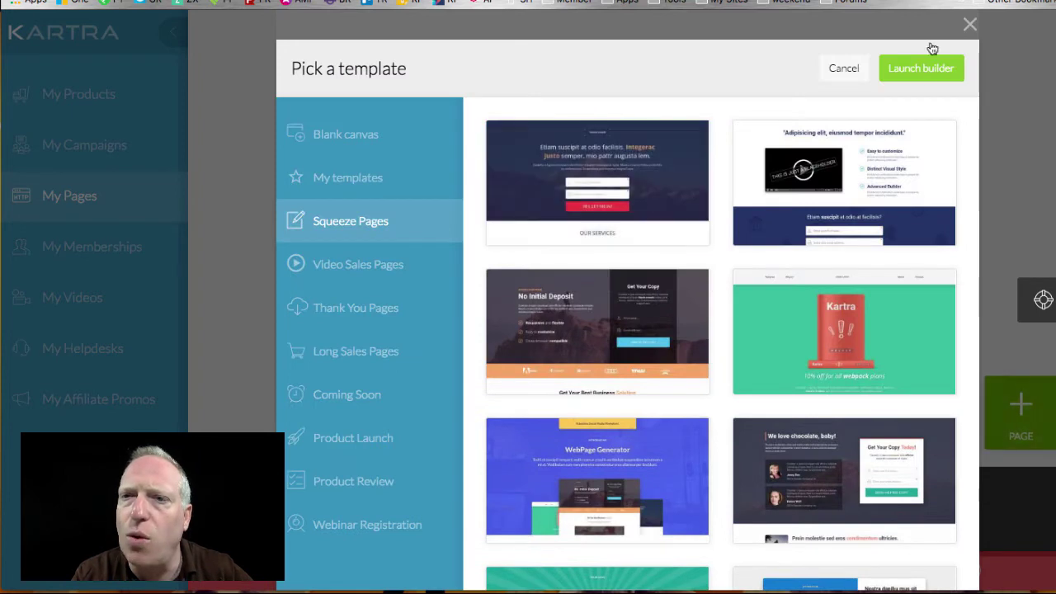
# Create a new page named 'test' from the chosen template, with Project set to 'No project in particular'
pyautogui.click(921, 68)
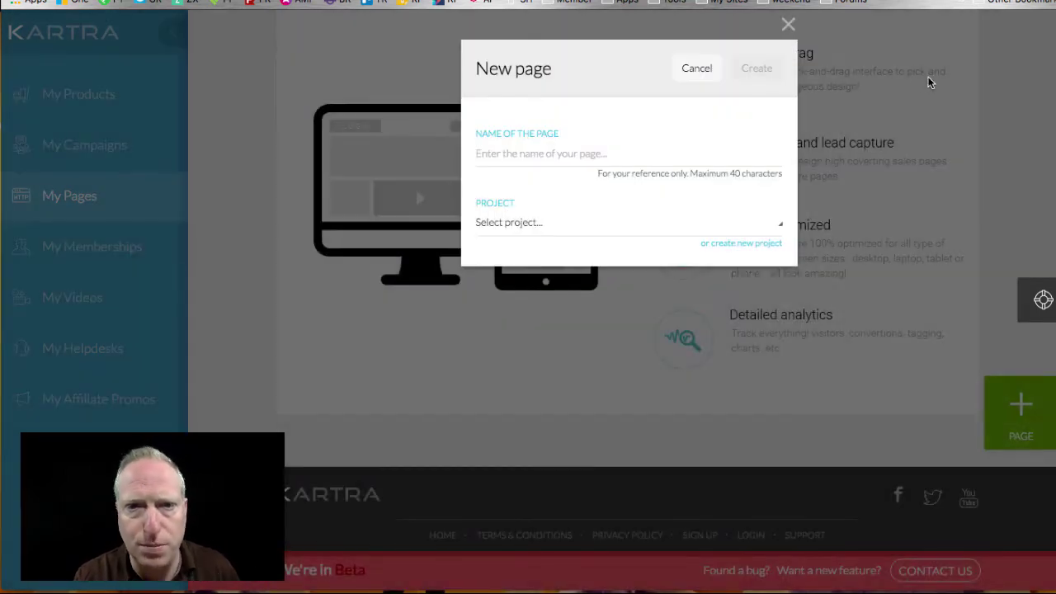
pyautogui.click(558, 153)
pyautogui.write('test')
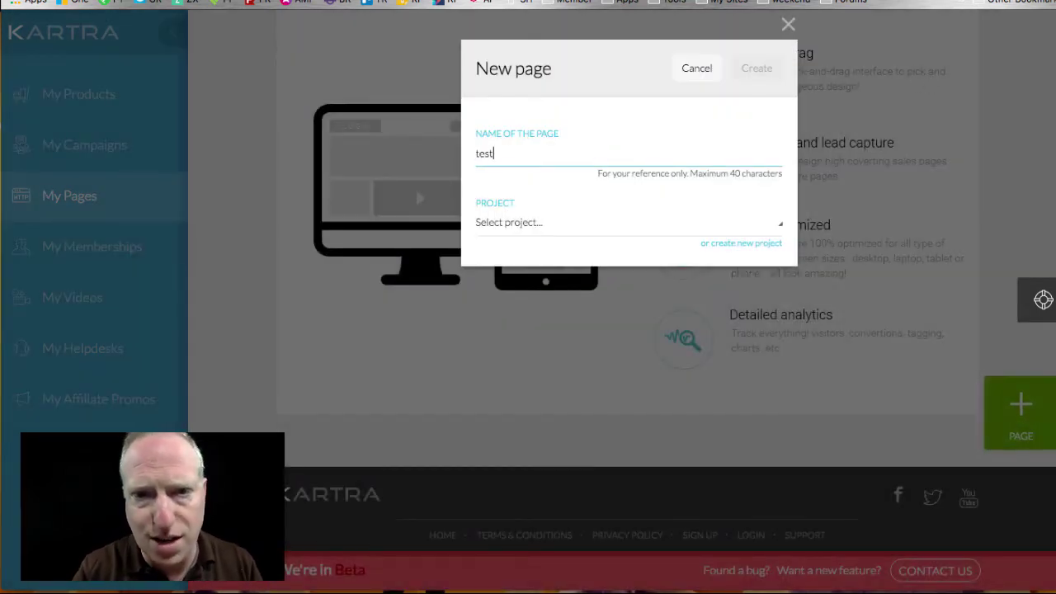
pyautogui.click(509, 234)
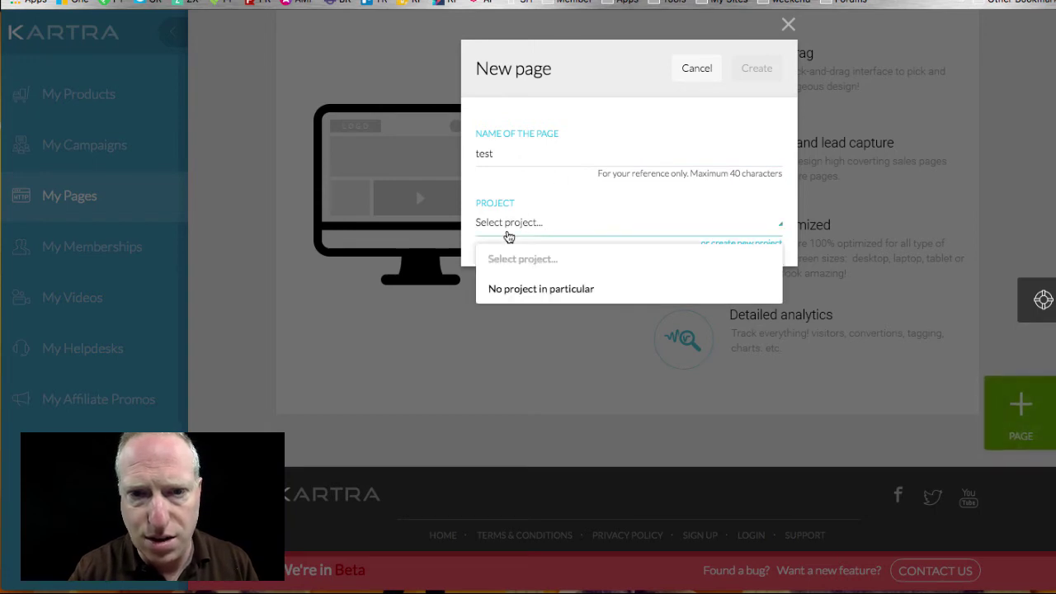
pyautogui.click(495, 288)
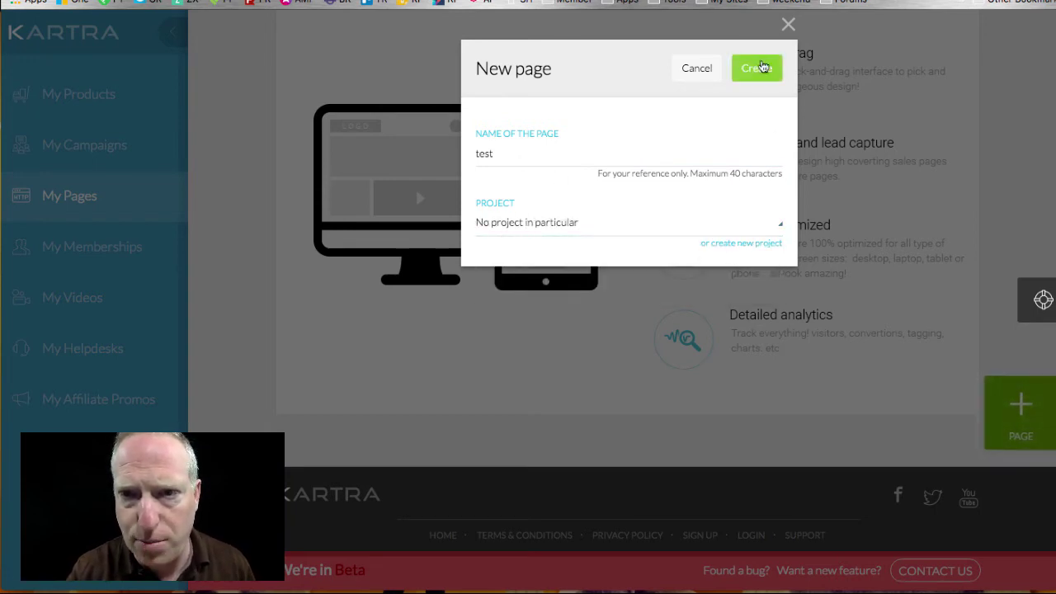
pyautogui.click(762, 67)
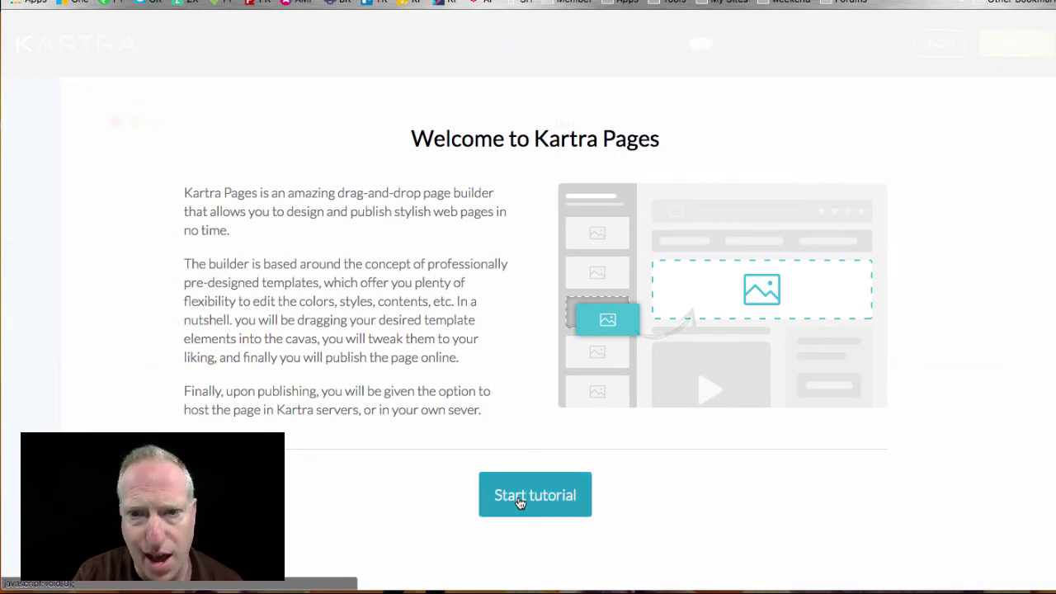
# Step through all the page builder tutorial slides, tick Don't show again, and start editing
pyautogui.click(520, 503)
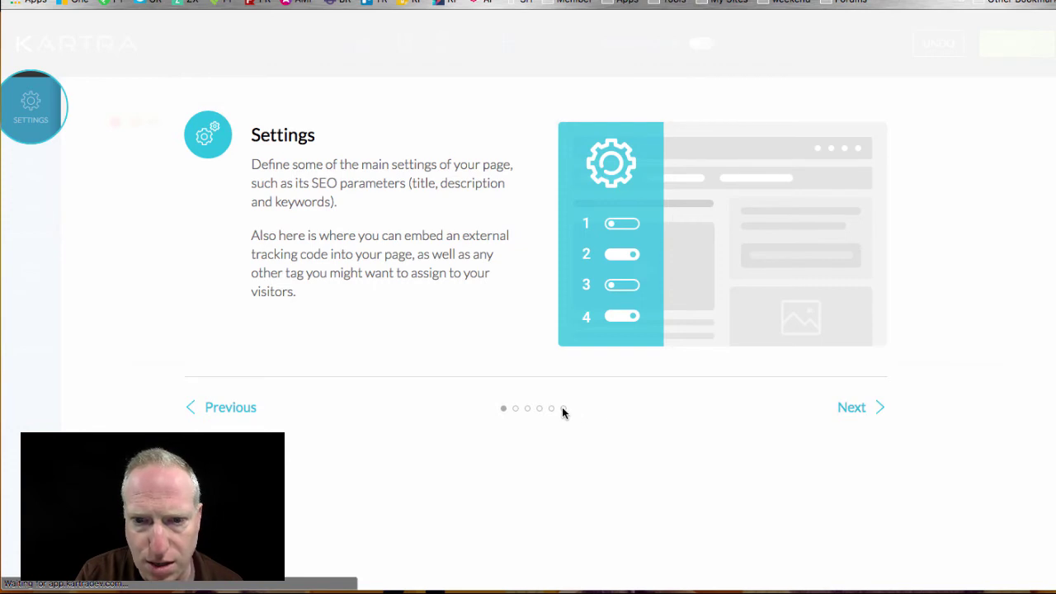
pyautogui.click(856, 409)
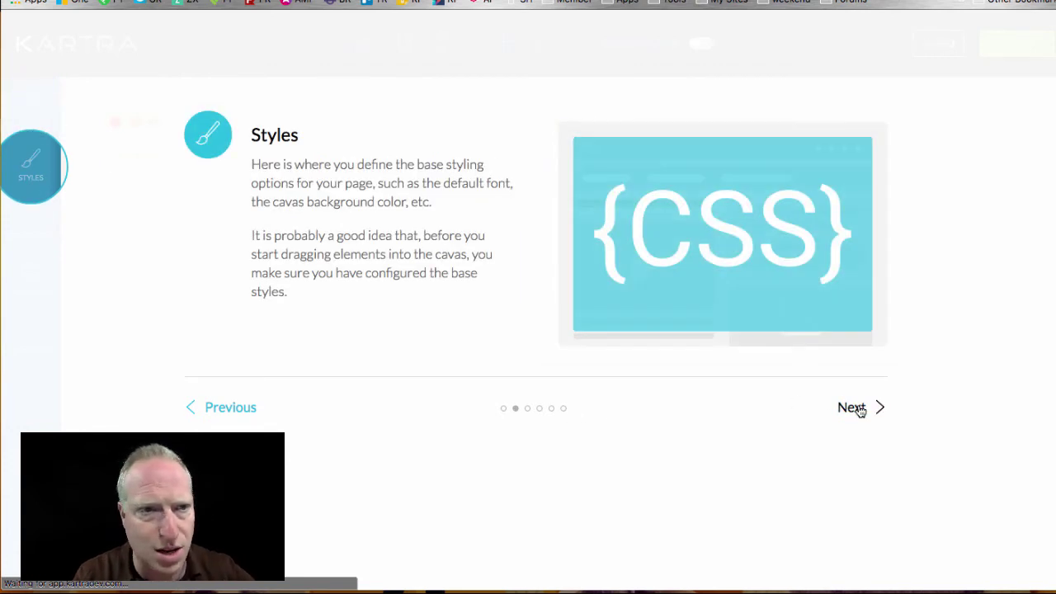
pyautogui.click(856, 408)
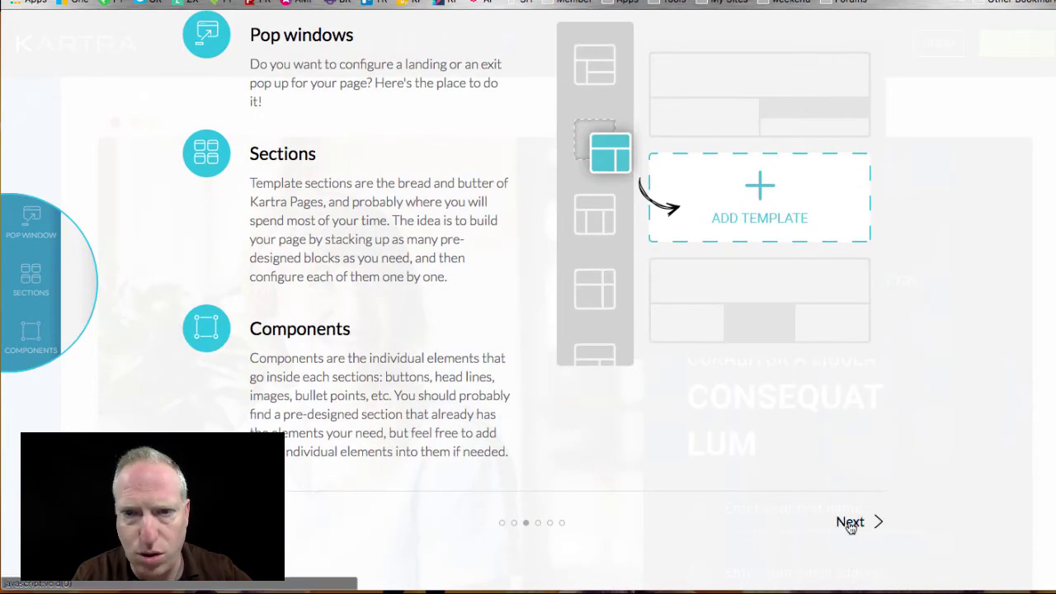
pyautogui.click(850, 525)
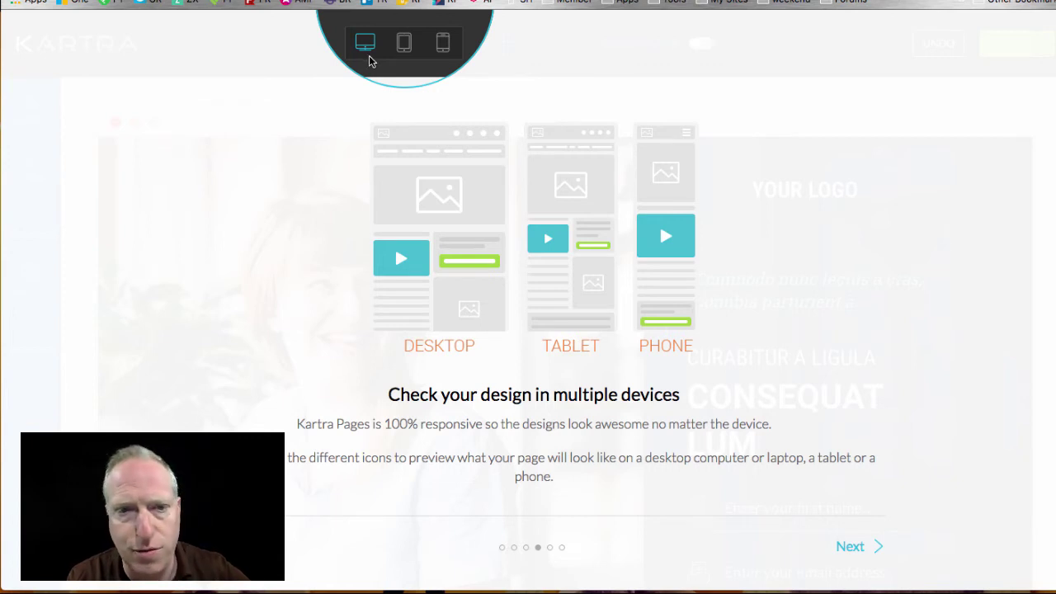
pyautogui.click(847, 544)
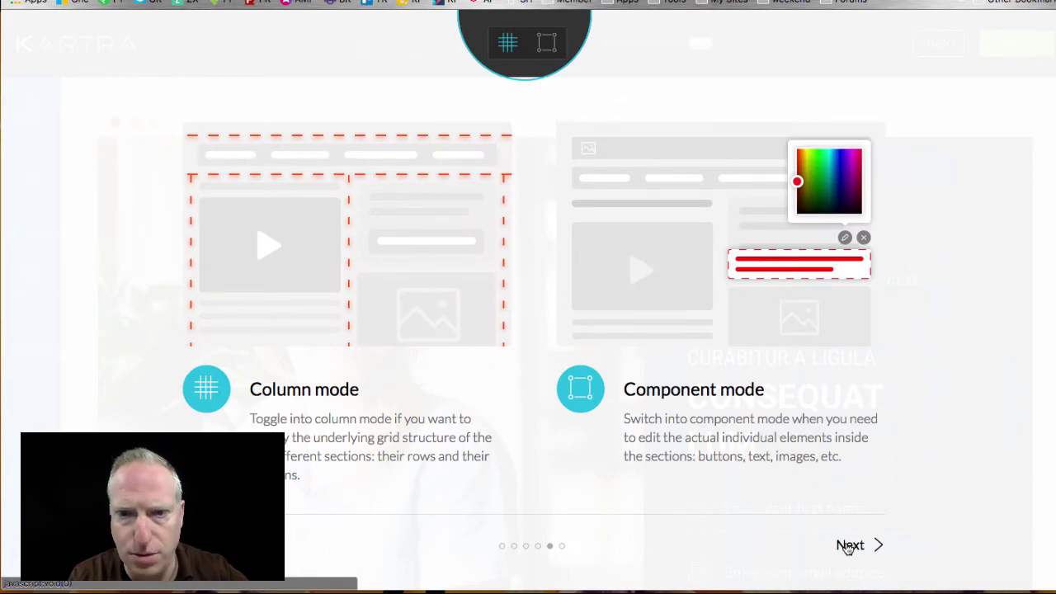
pyautogui.click(847, 545)
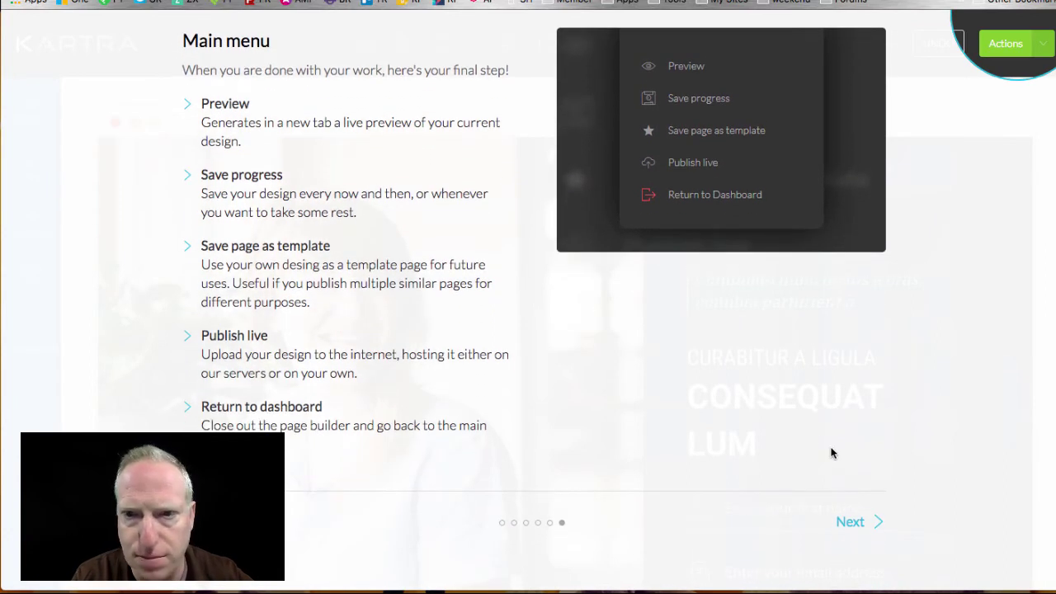
pyautogui.click(846, 522)
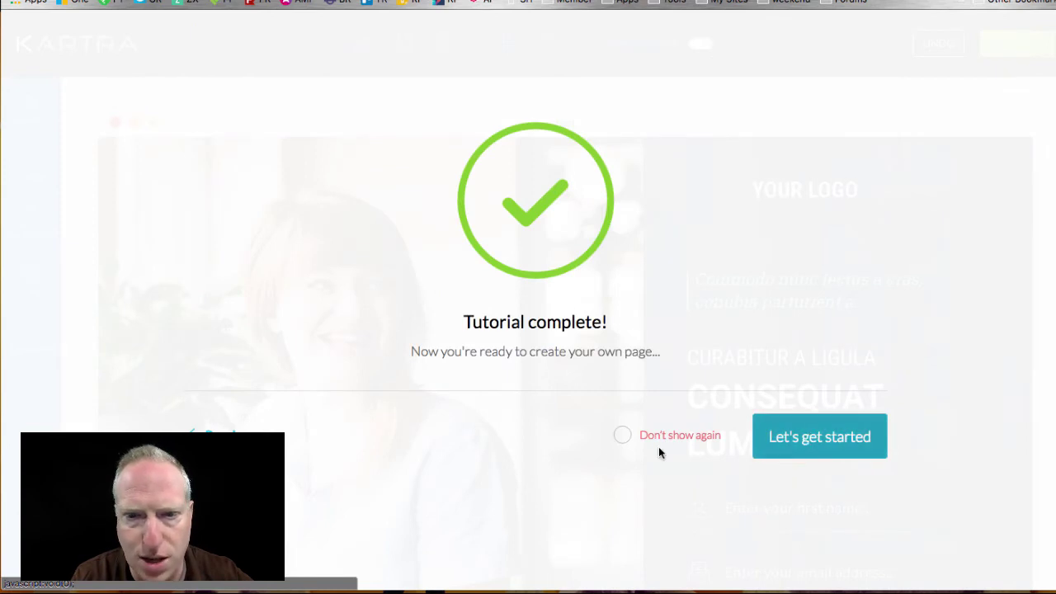
pyautogui.click(621, 435)
pyautogui.click(804, 438)
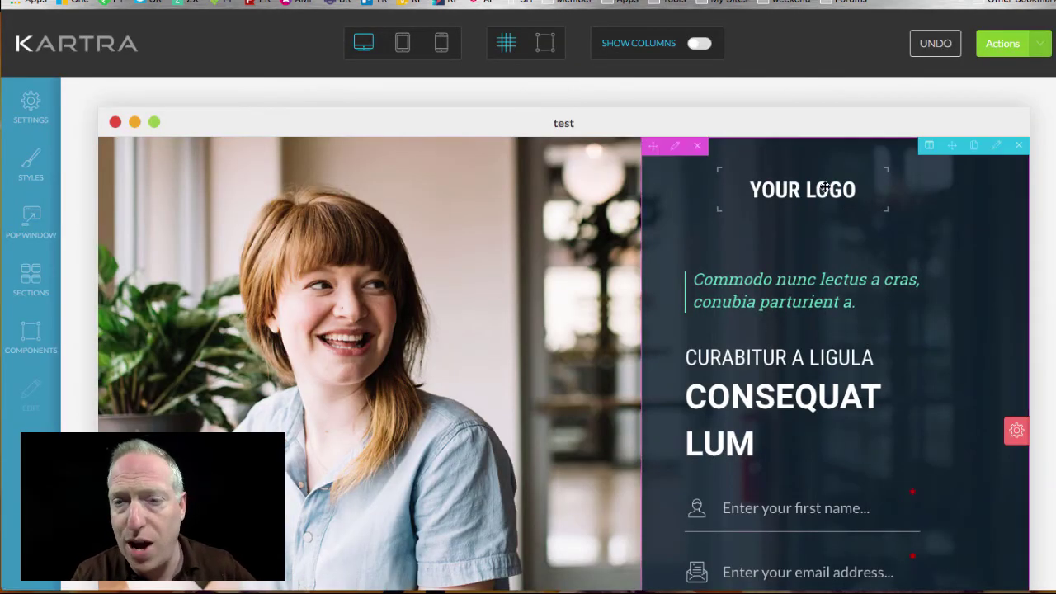
# Open the right-hand column's configuration settings, then close them again
pyautogui.moveTo(776, 193); pyautogui.dragTo(779, 191)
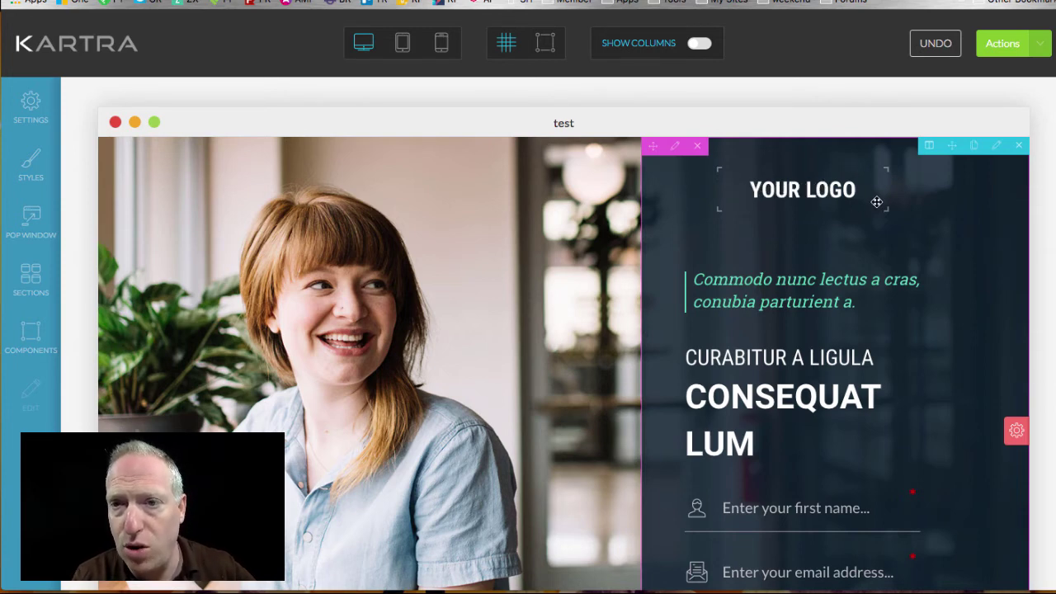
pyautogui.click(675, 148)
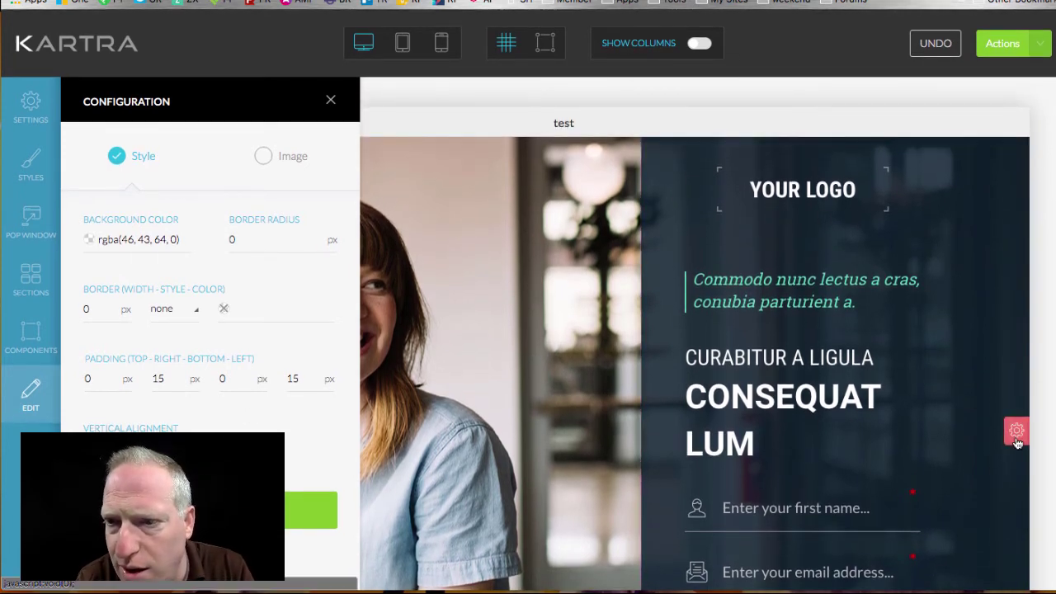
pyautogui.moveTo(1016, 433)
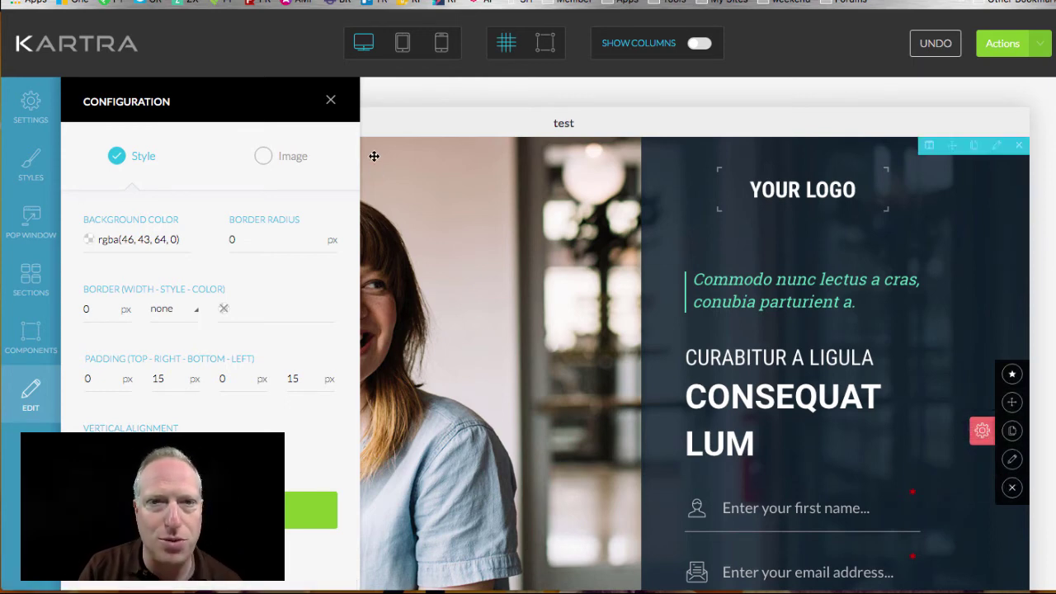
pyautogui.click(330, 99)
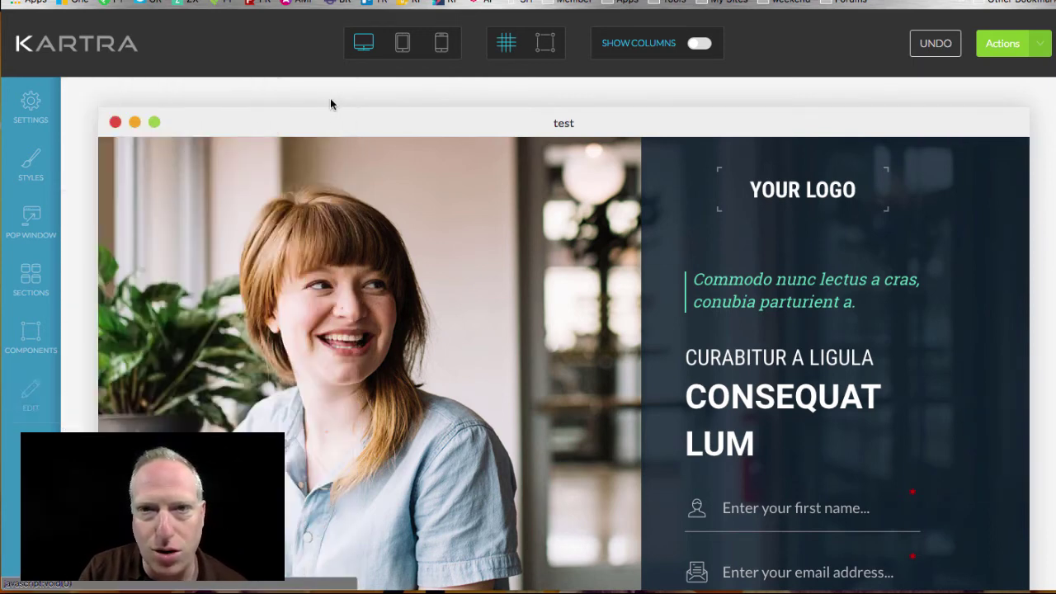
# Check the form section and inner block settings, ending on the logo column's Style settings with 0/15/0/15 px padding
pyautogui.scroll(-1, 813, 291)
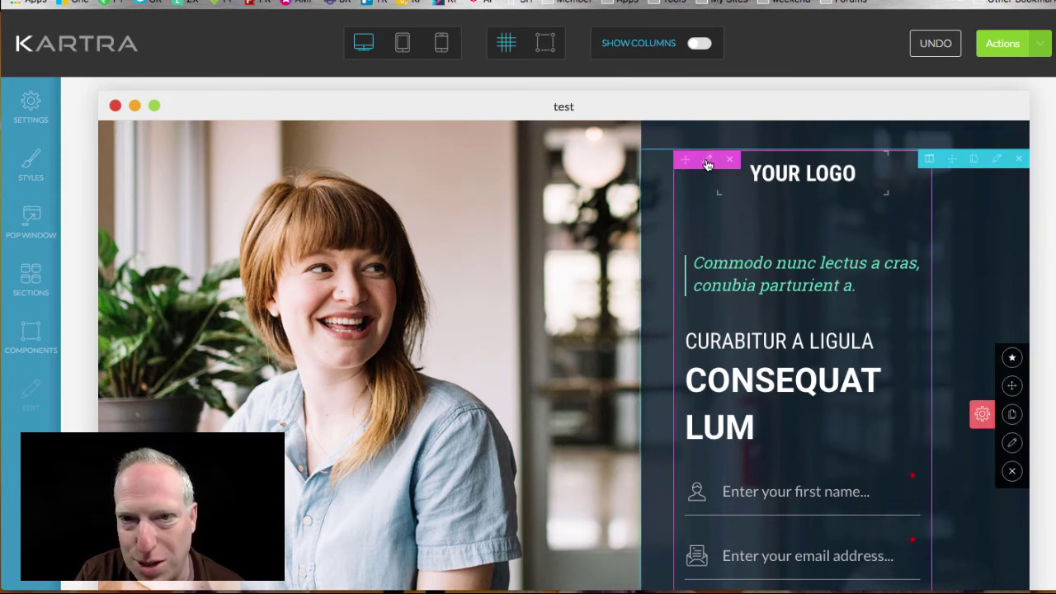
pyautogui.click(706, 162)
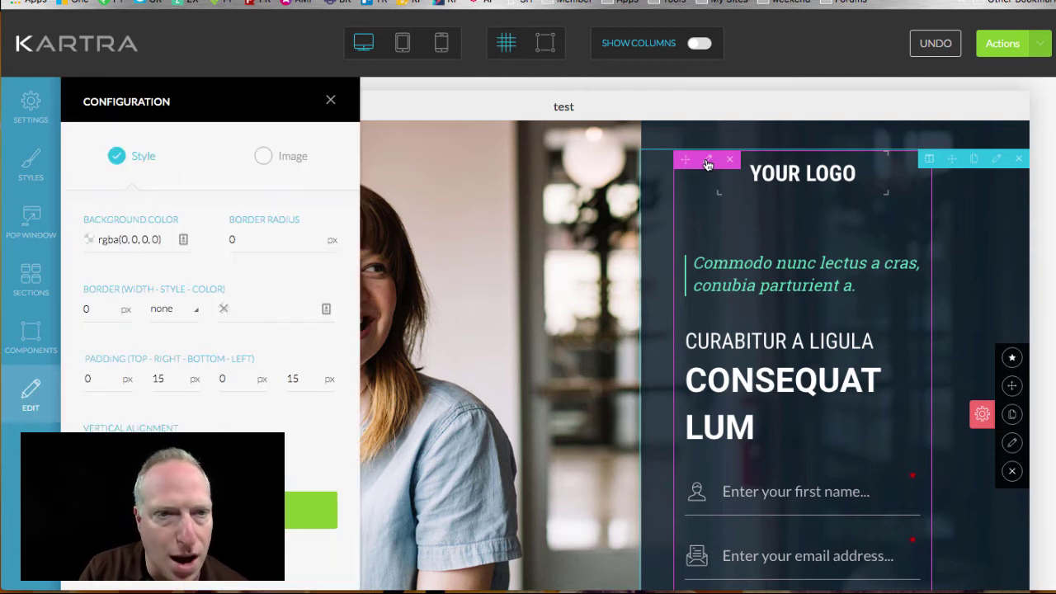
pyautogui.scroll(-3, 183, 334)
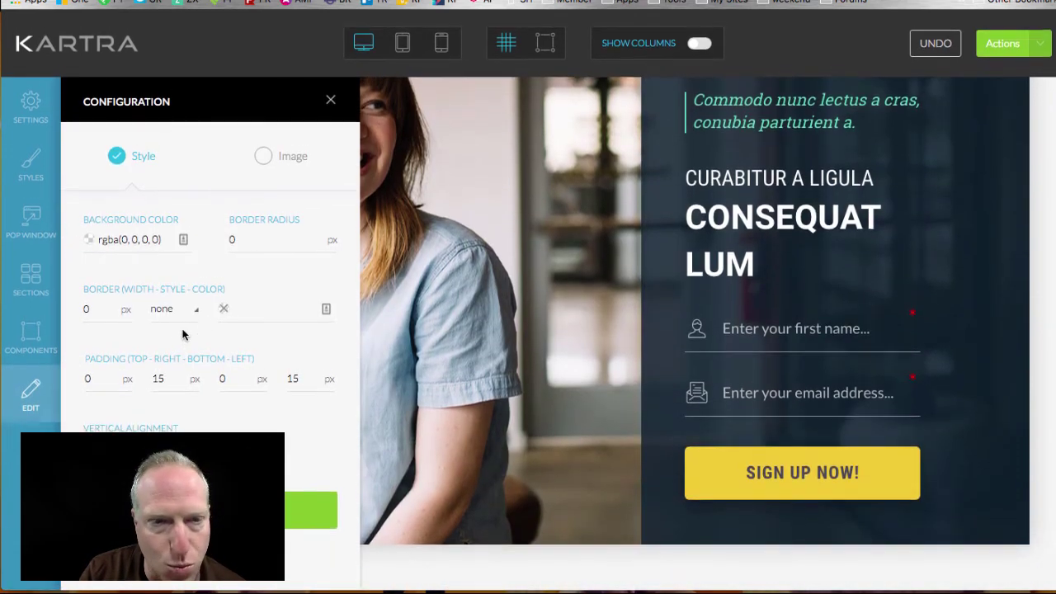
pyautogui.scroll(3, 183, 334)
pyautogui.click(330, 102)
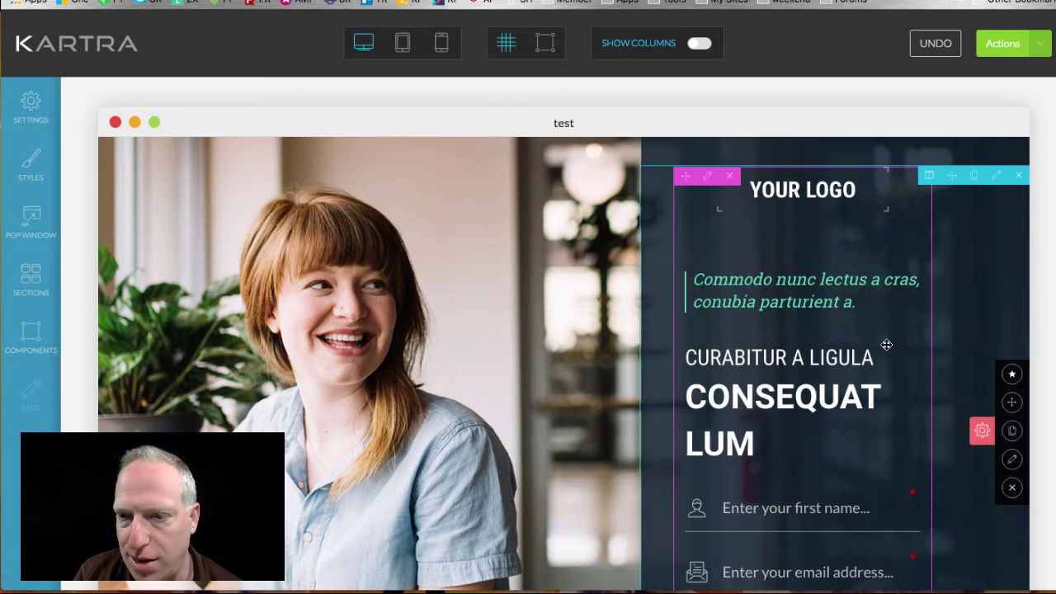
pyautogui.click(1013, 460)
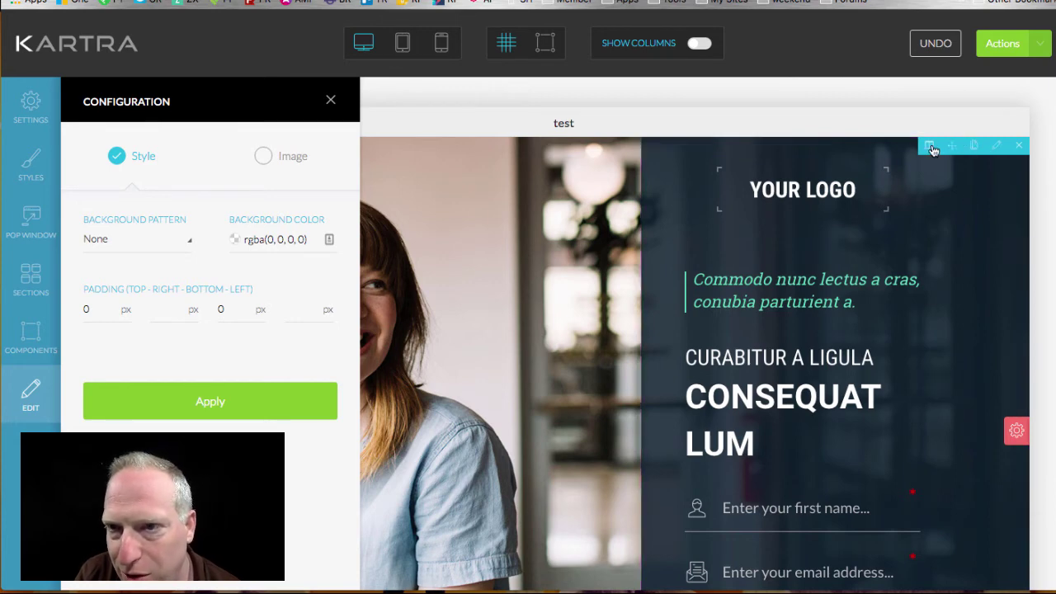
pyautogui.click(996, 148)
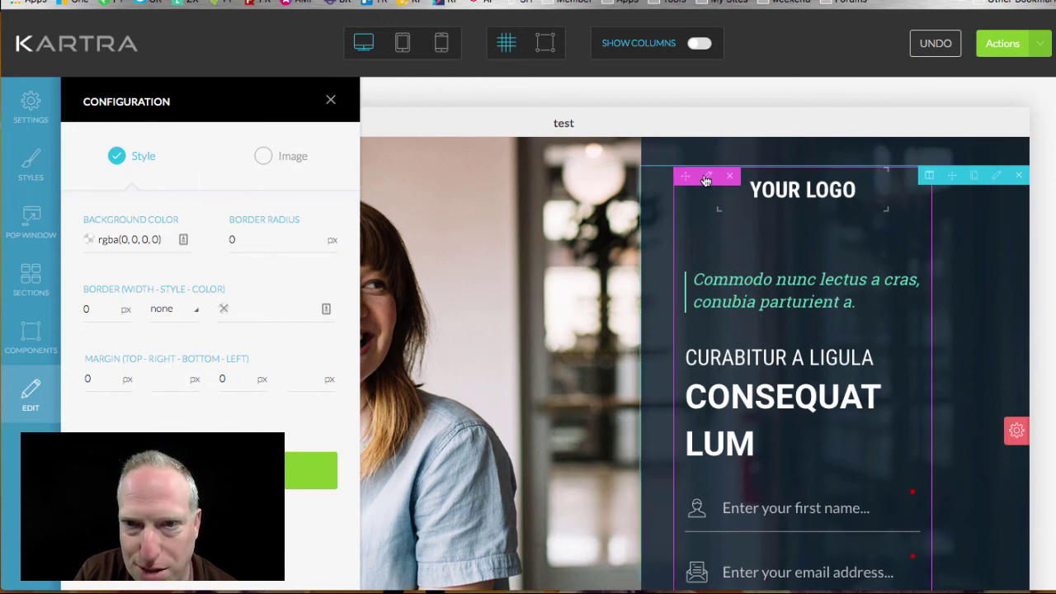
pyautogui.click(707, 178)
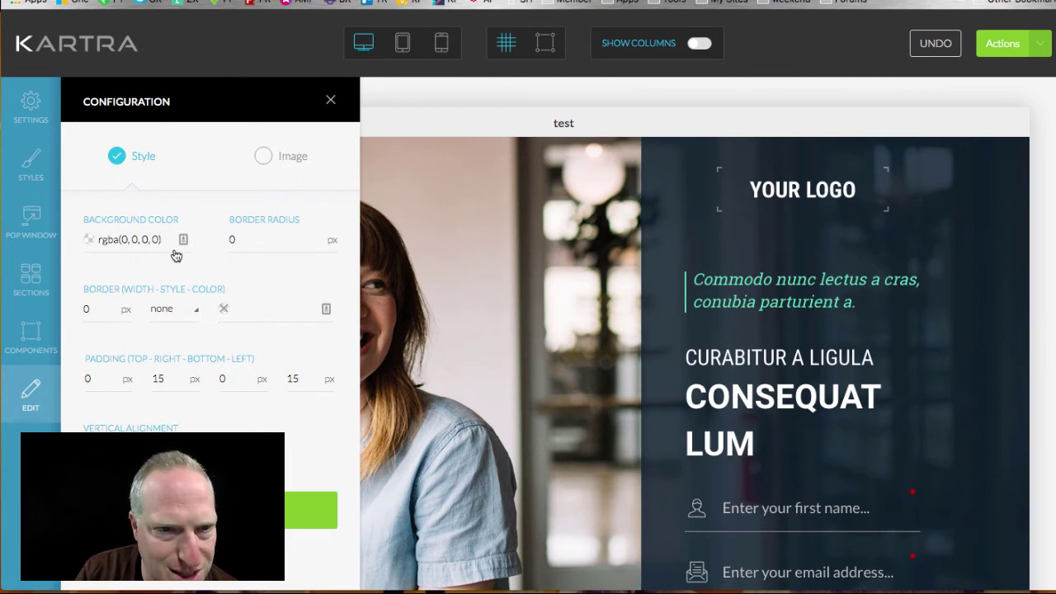
# Upload 'BOM Logo Square 1024 x 1024.png' and apply it as the form column's background image
pyautogui.click(262, 156)
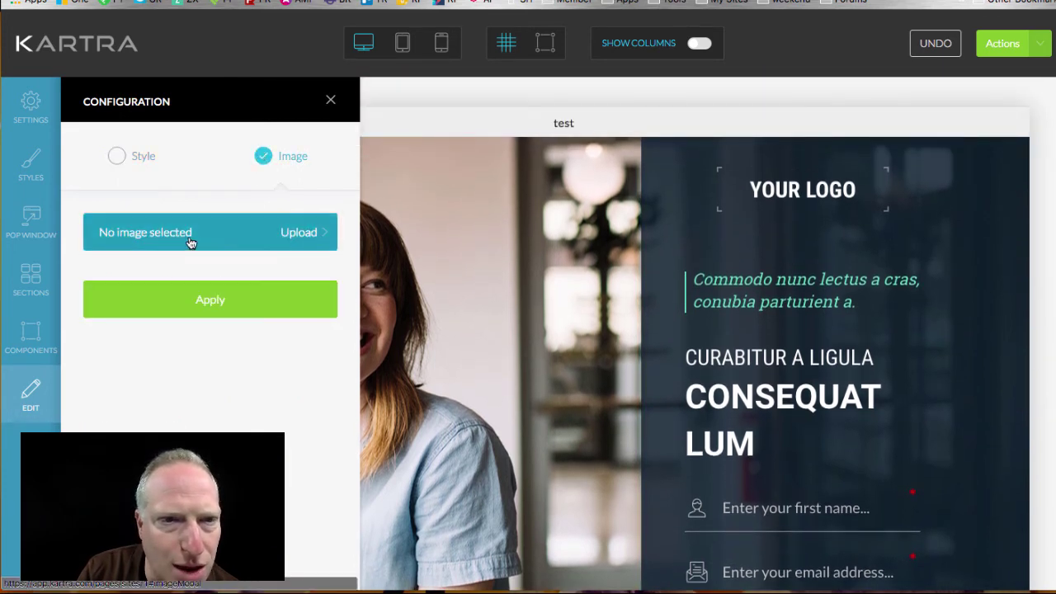
pyautogui.click(230, 244)
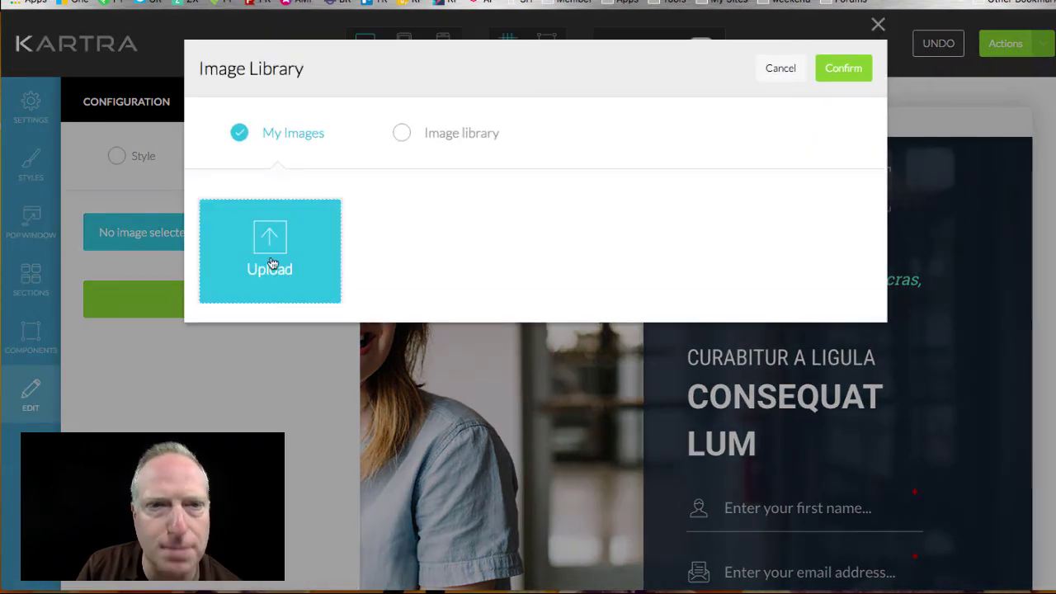
pyautogui.click(272, 262)
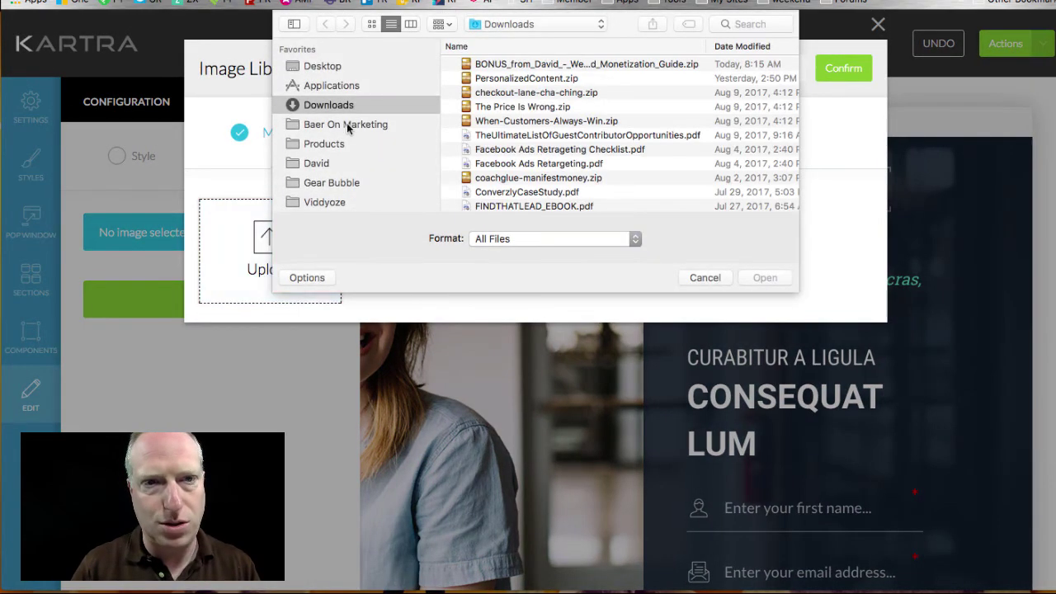
pyautogui.click(345, 126)
pyautogui.scroll(-5, 505, 146)
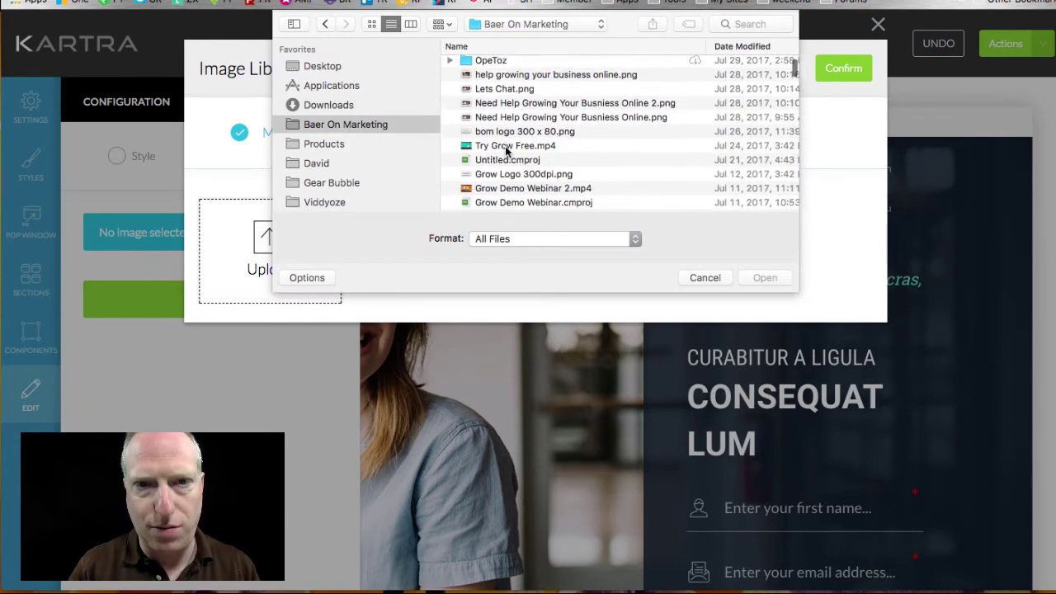
pyautogui.scroll(-5, 506, 151)
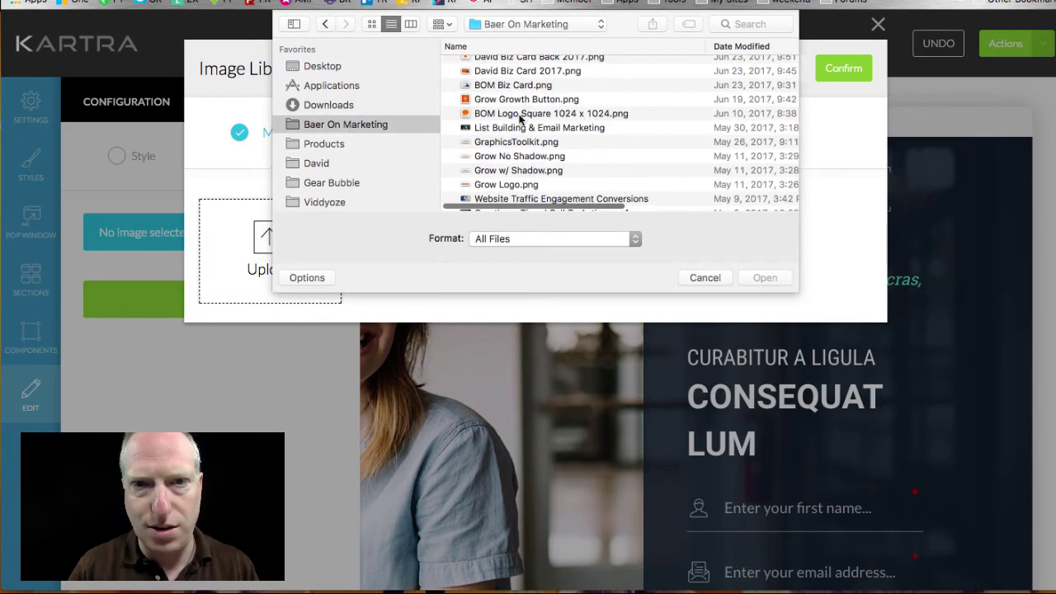
pyautogui.doubleClick(524, 114)
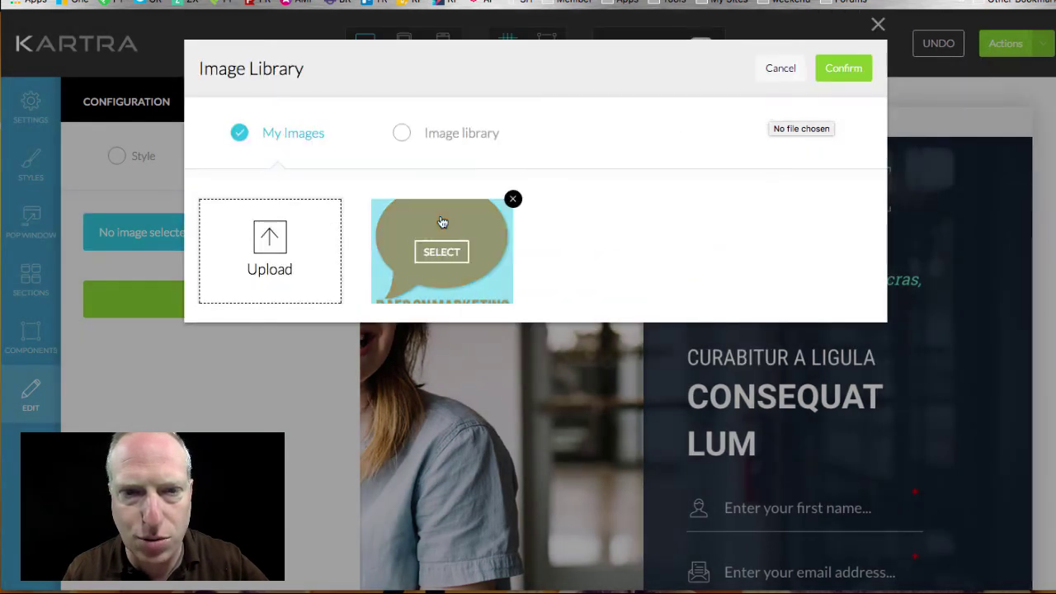
pyautogui.click(443, 222)
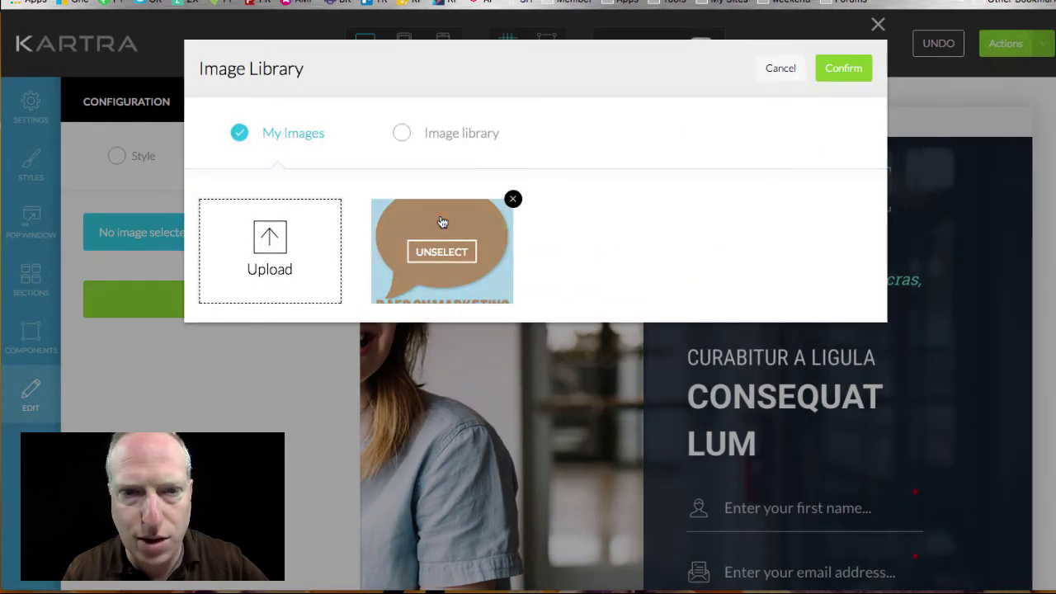
pyautogui.click(864, 67)
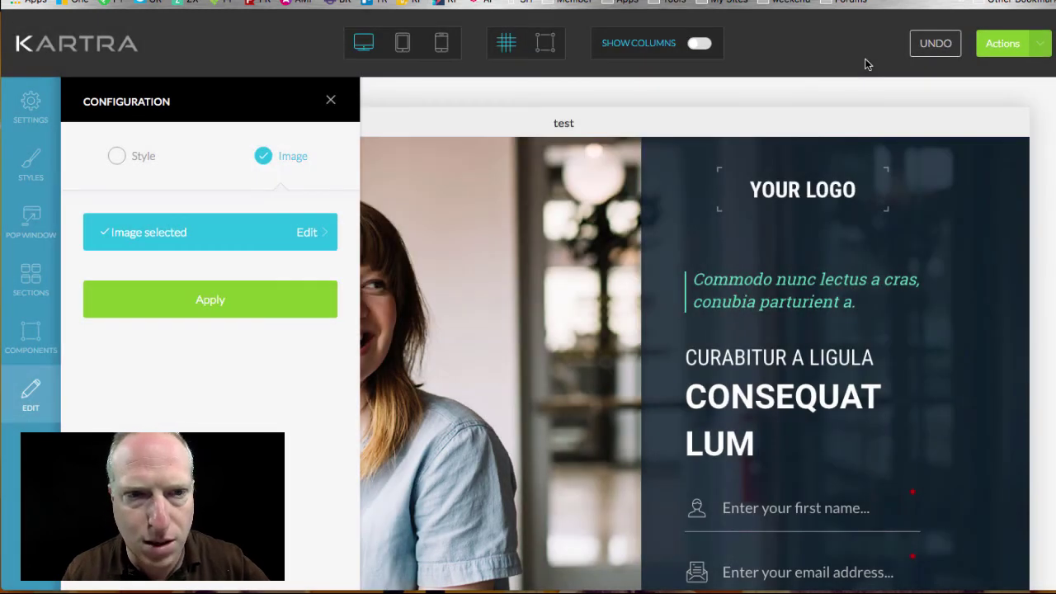
pyautogui.click(250, 303)
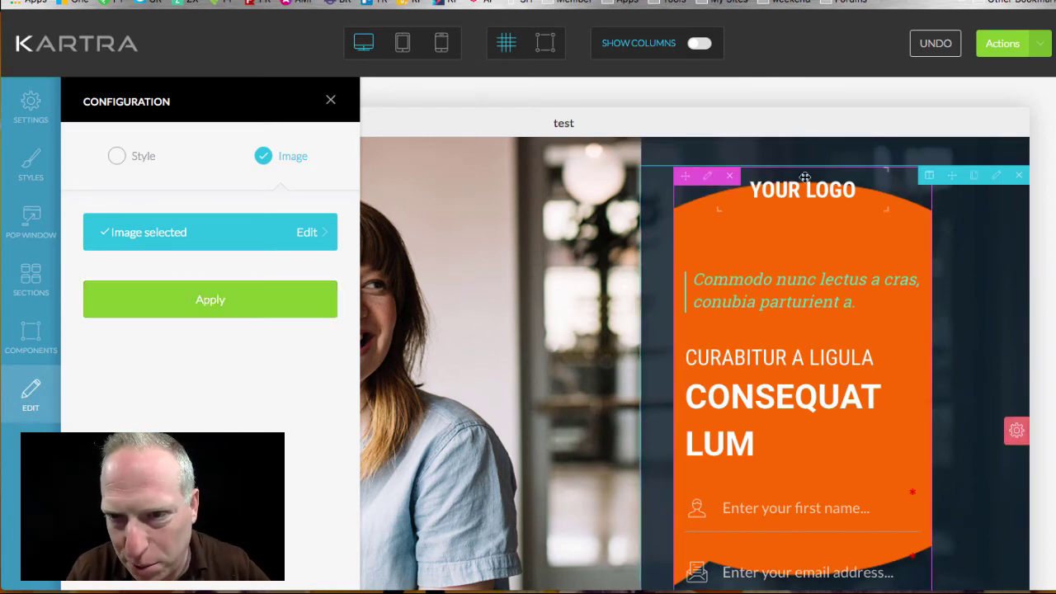
# Close the Configuration panel and switch the editor to Component Mode
pyautogui.click(331, 100)
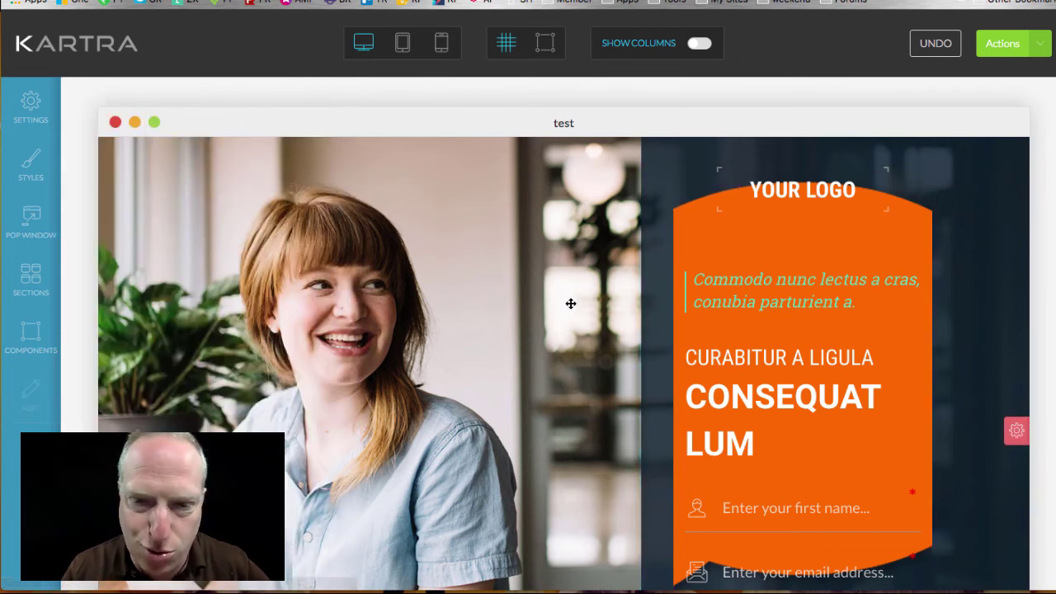
pyautogui.scroll(-2, 569, 304)
pyautogui.scroll(-2, 570, 303)
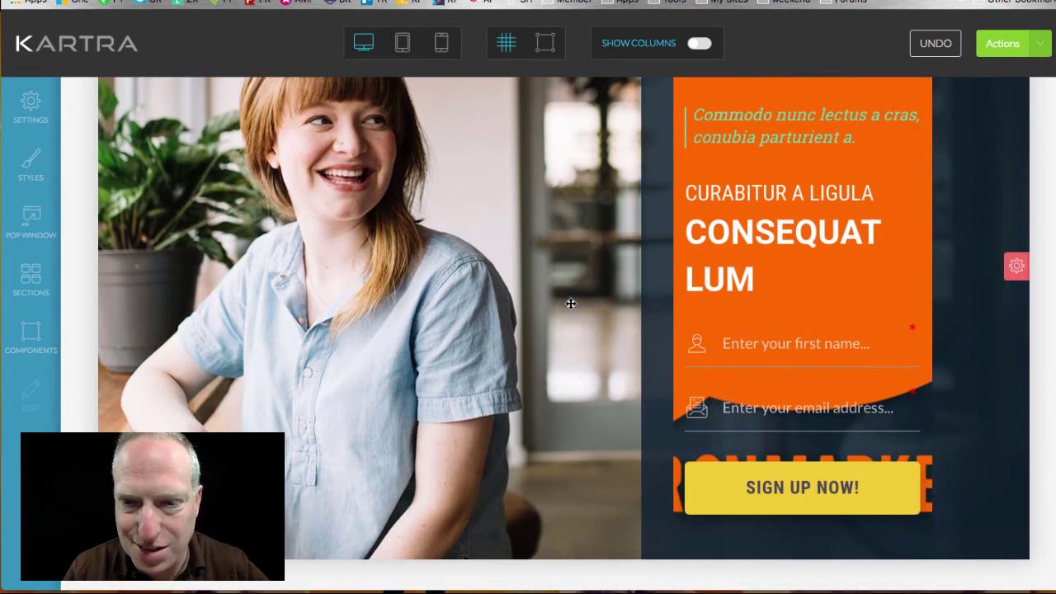
pyautogui.scroll(4, 570, 303)
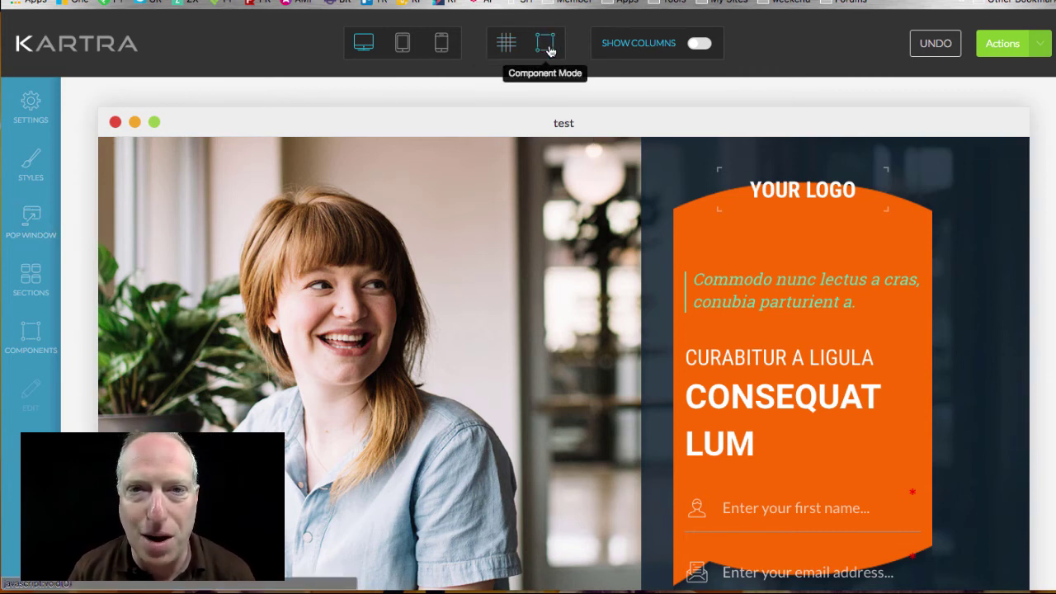
pyautogui.click(507, 47)
pyautogui.click(554, 48)
# Set the logo component's image to the orange speech-bubble from My Images and apply it
pyautogui.moveTo(768, 206)
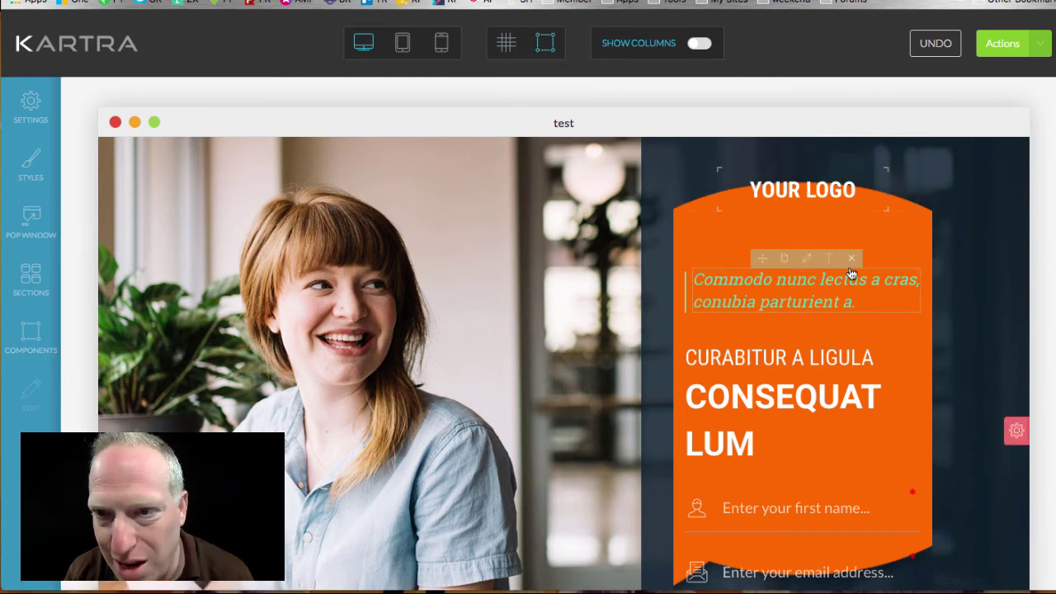
pyautogui.moveTo(808, 188)
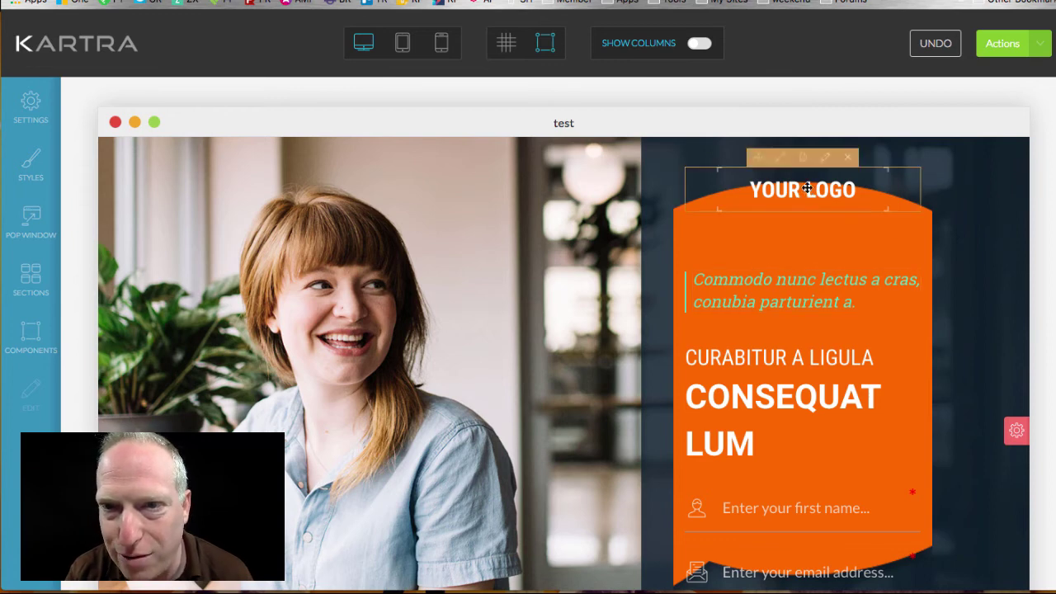
pyautogui.click(825, 159)
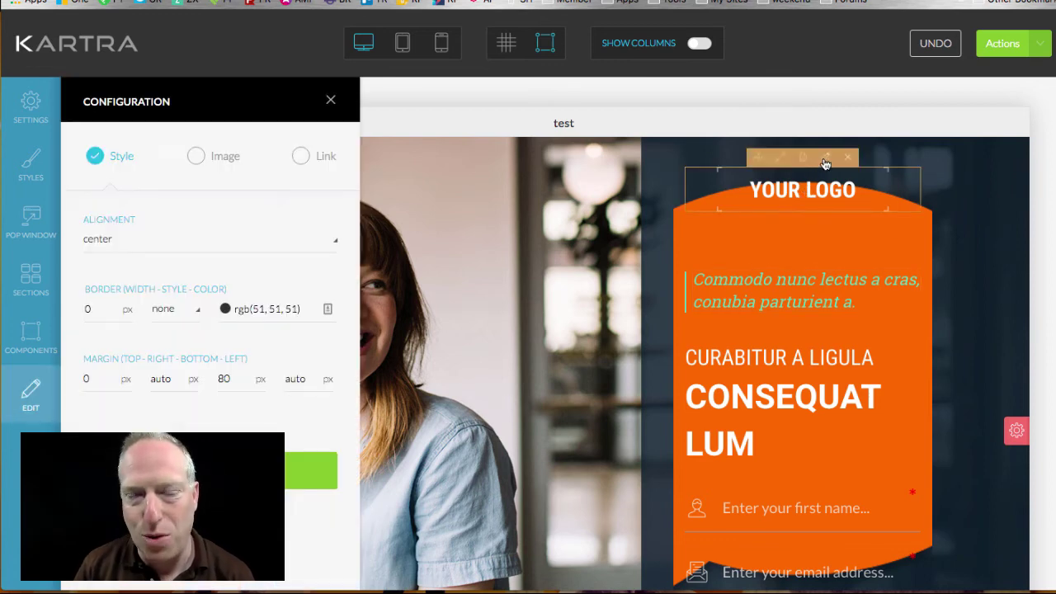
pyautogui.click(194, 164)
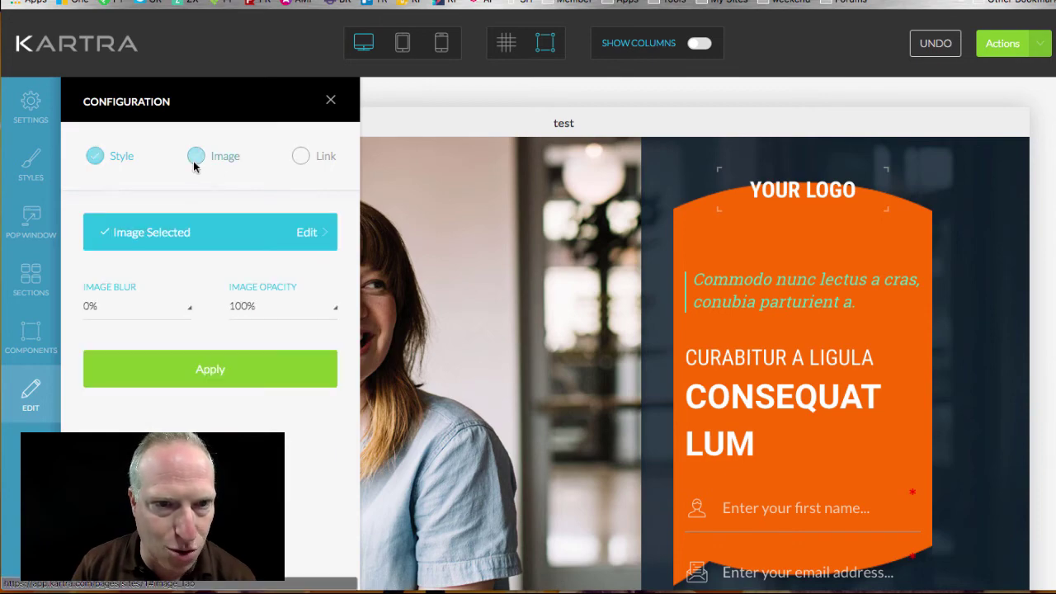
pyautogui.click(261, 227)
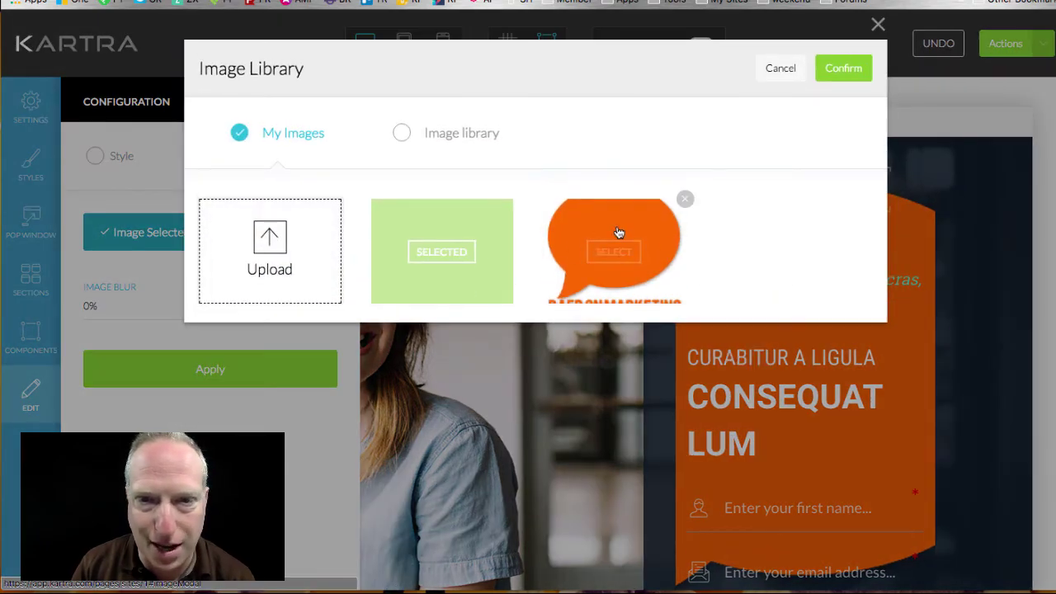
pyautogui.click(619, 233)
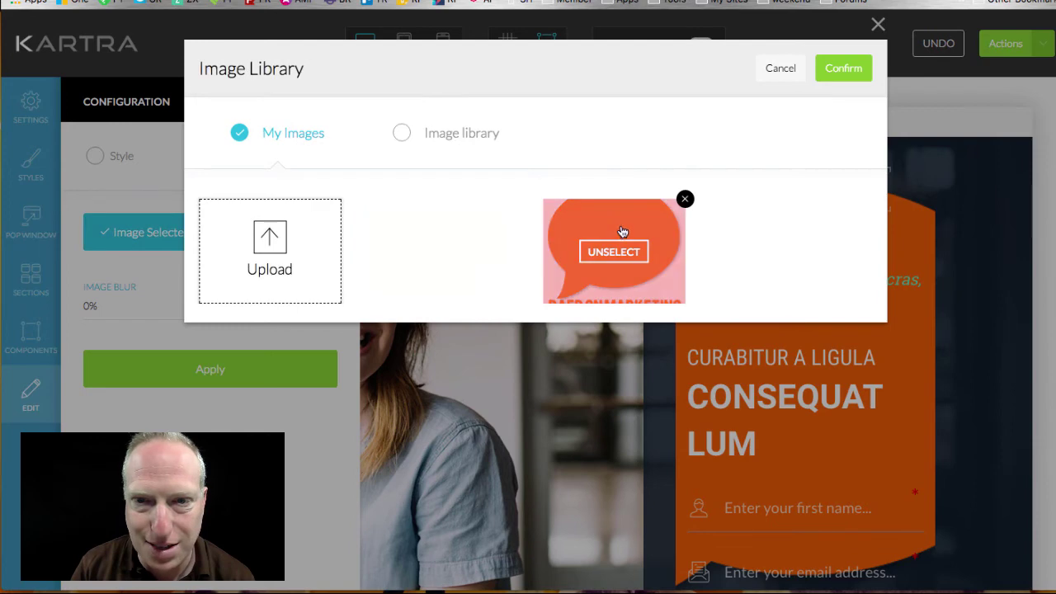
pyautogui.click(841, 70)
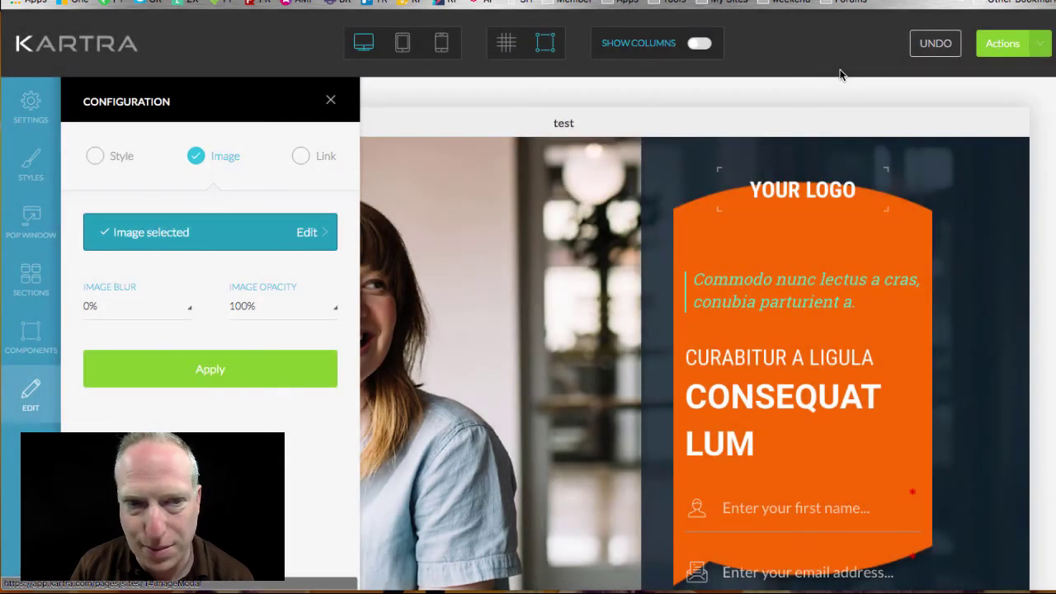
pyautogui.click(210, 369)
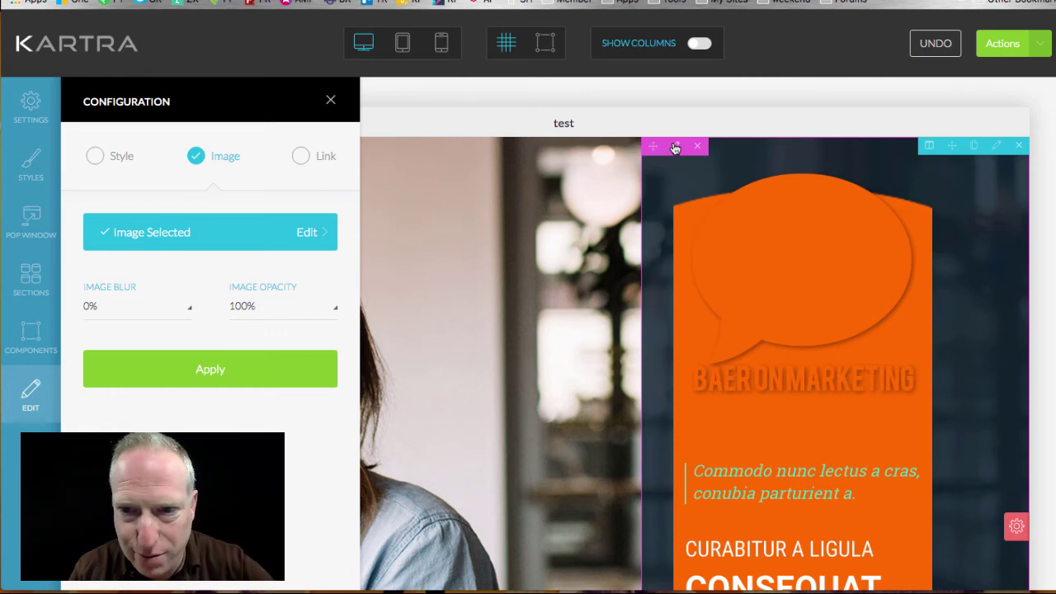
# Open the form column's background image options and start an image upload, then cancel it
pyautogui.click(675, 147)
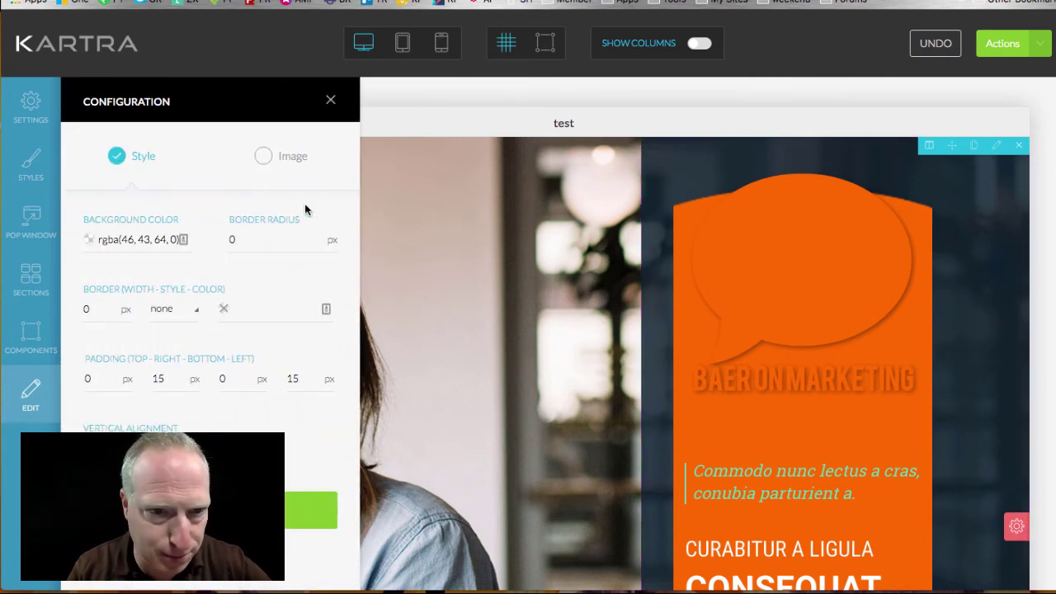
pyautogui.click(263, 157)
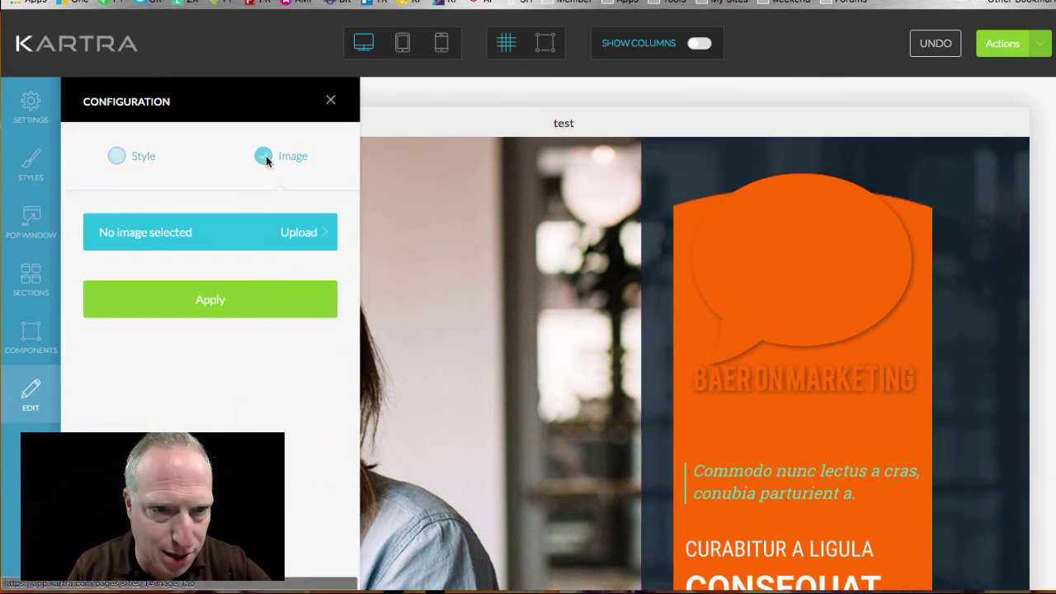
pyautogui.click(317, 231)
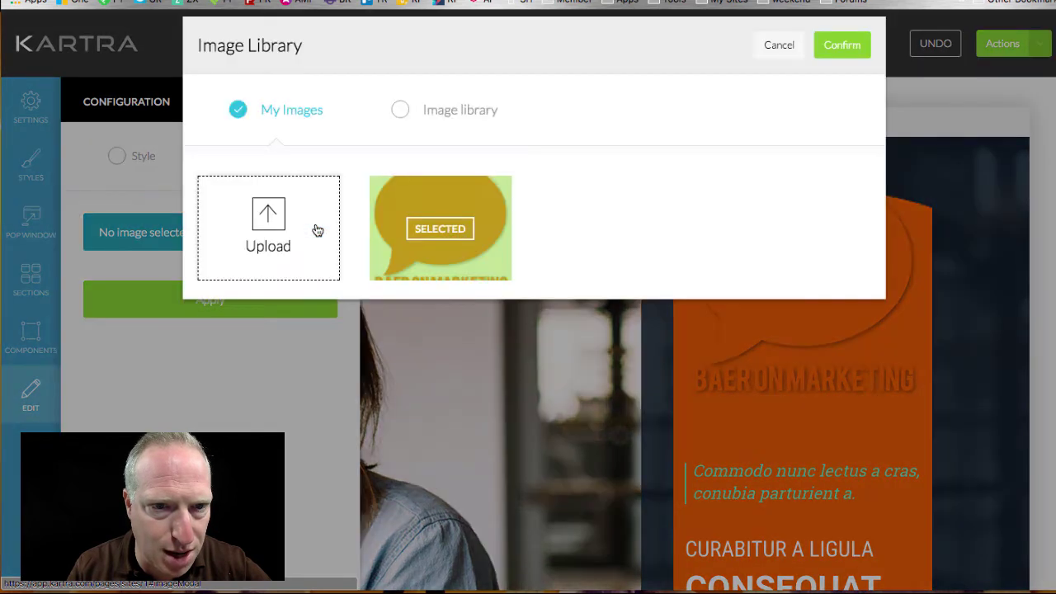
pyautogui.click(297, 228)
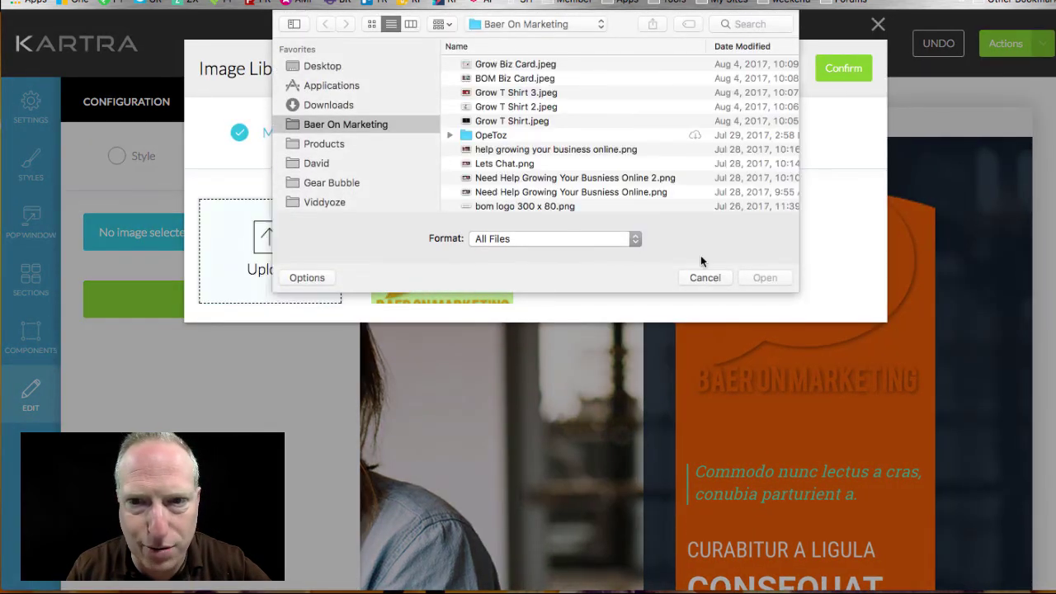
pyautogui.click(705, 277)
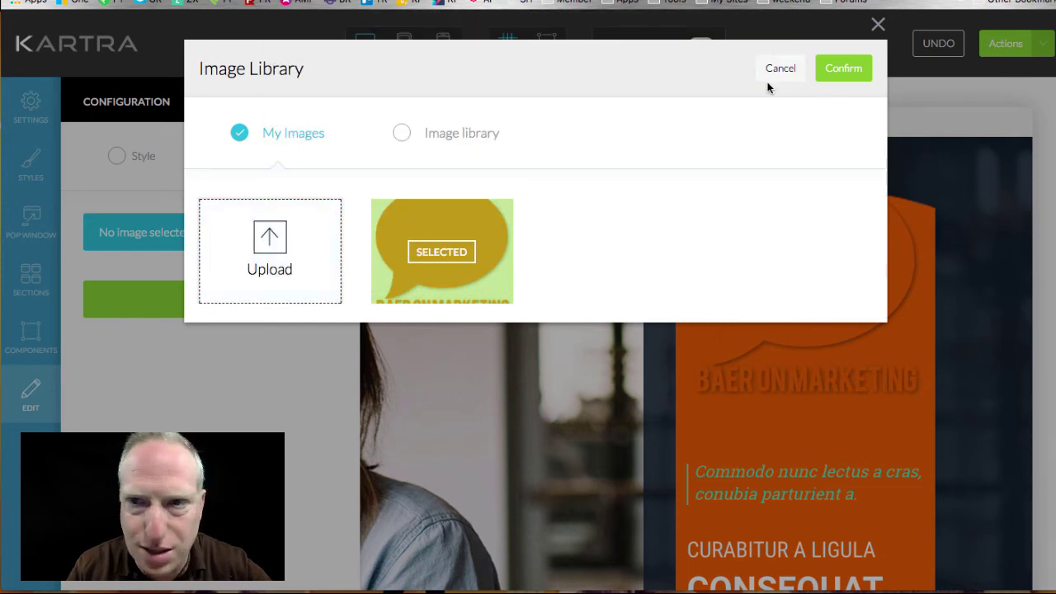
# Browse the royalty-free image library without choosing, apply the column settings, and return to Style
pyautogui.click(400, 134)
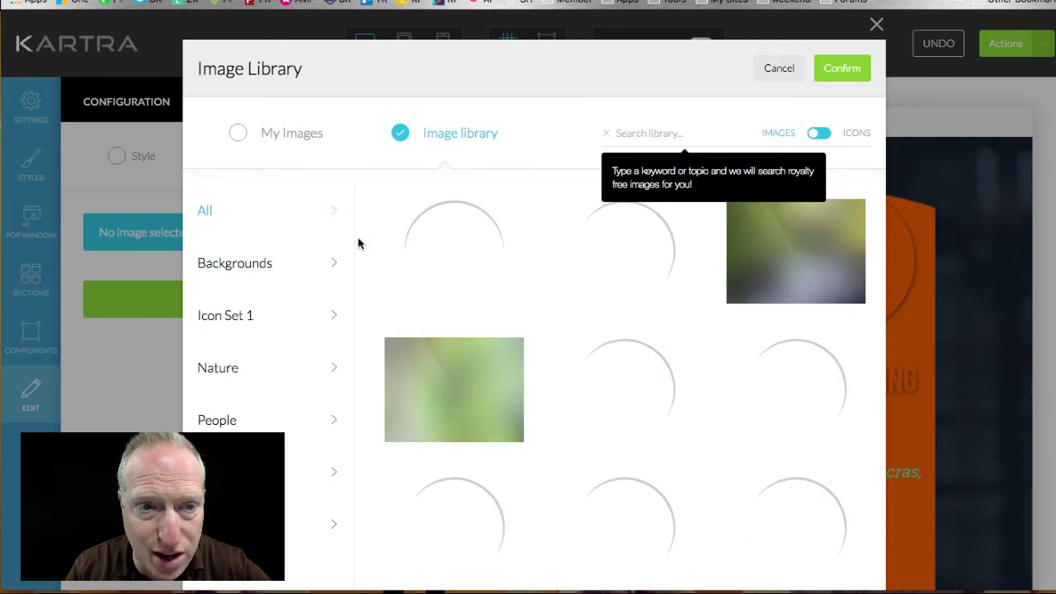
pyautogui.scroll(-5, 759, 91)
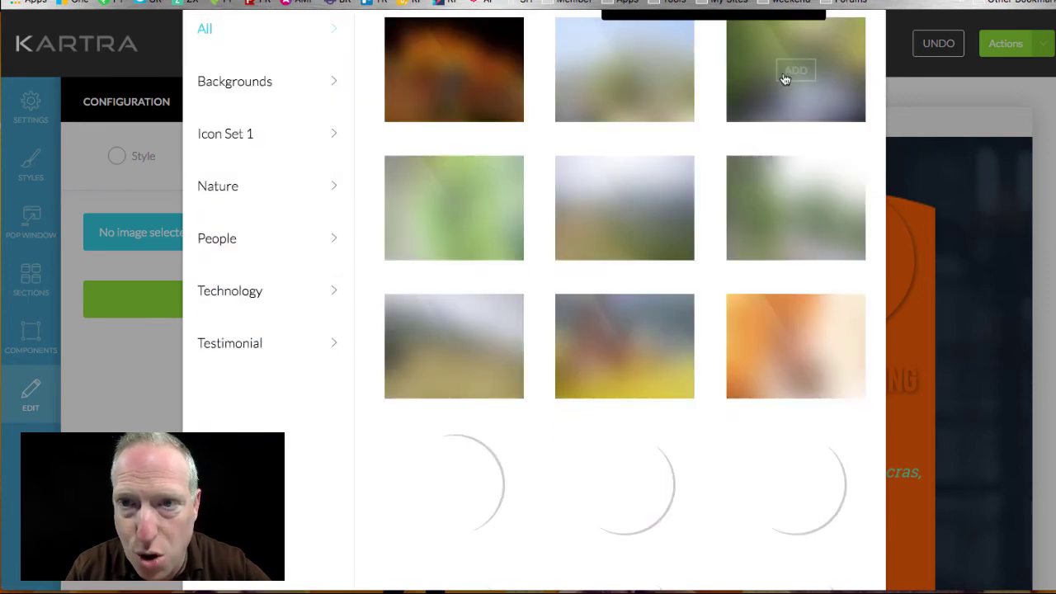
pyautogui.scroll(-1, 648, 345)
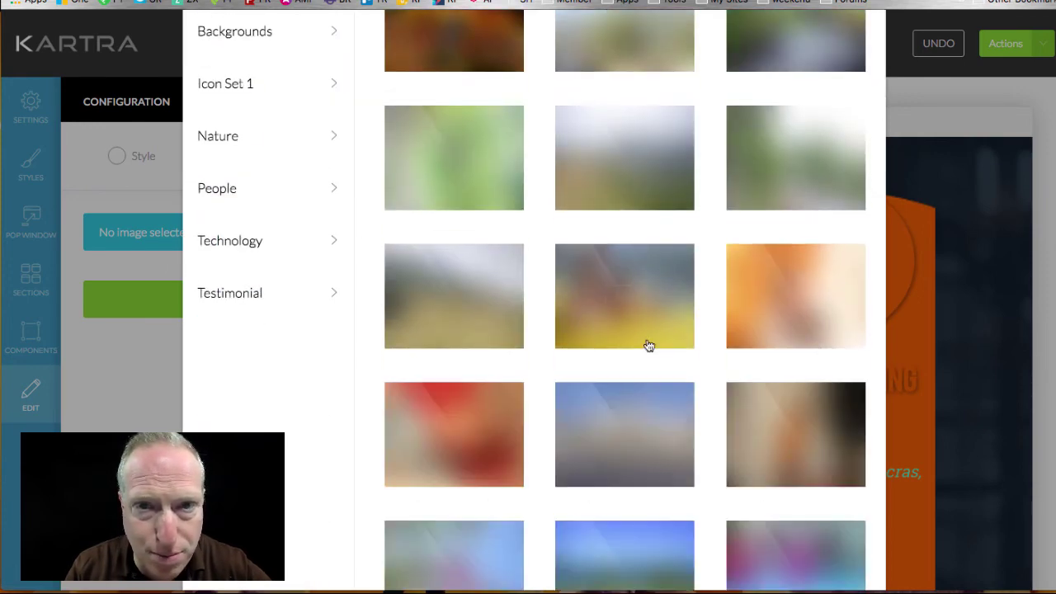
pyautogui.scroll(6, 648, 345)
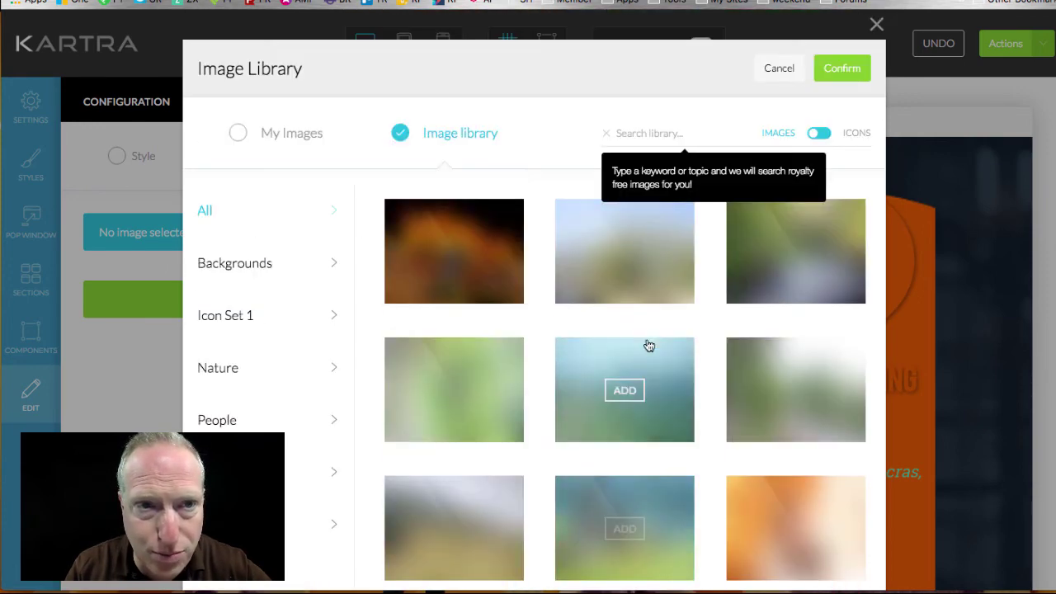
pyautogui.click(775, 68)
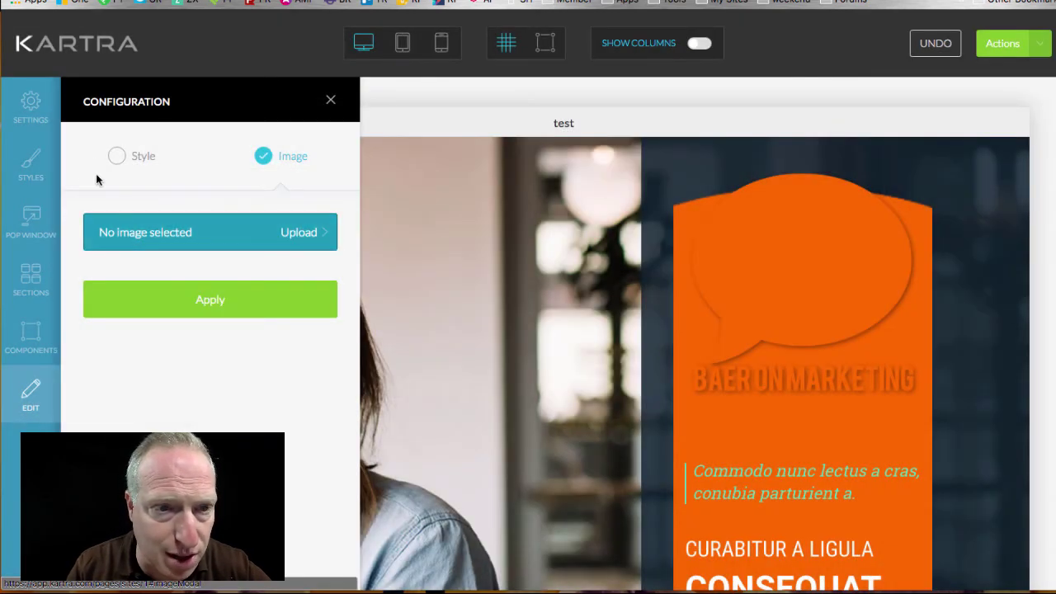
pyautogui.click(152, 298)
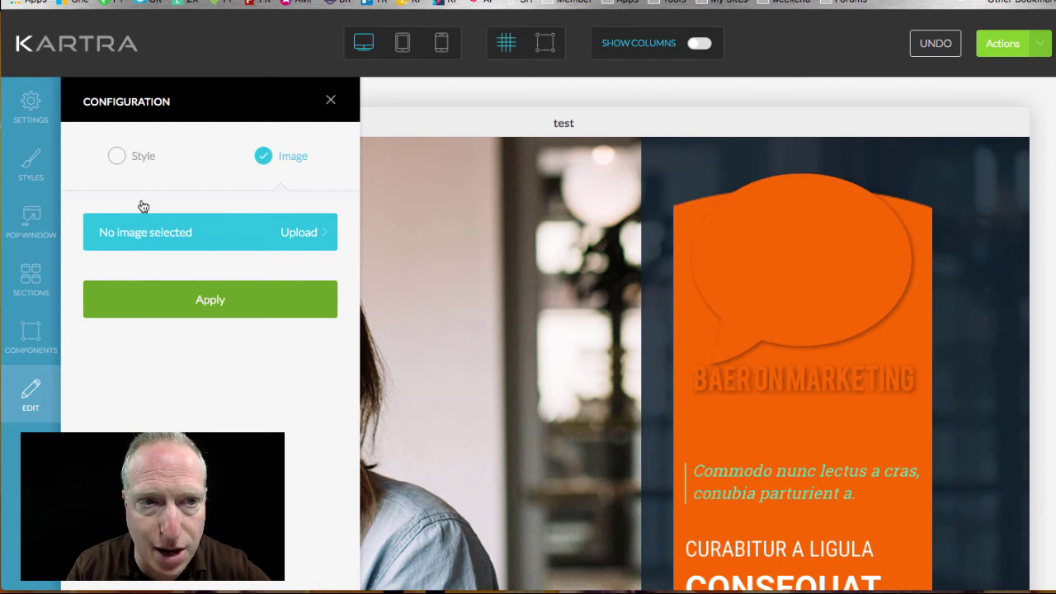
pyautogui.click(116, 157)
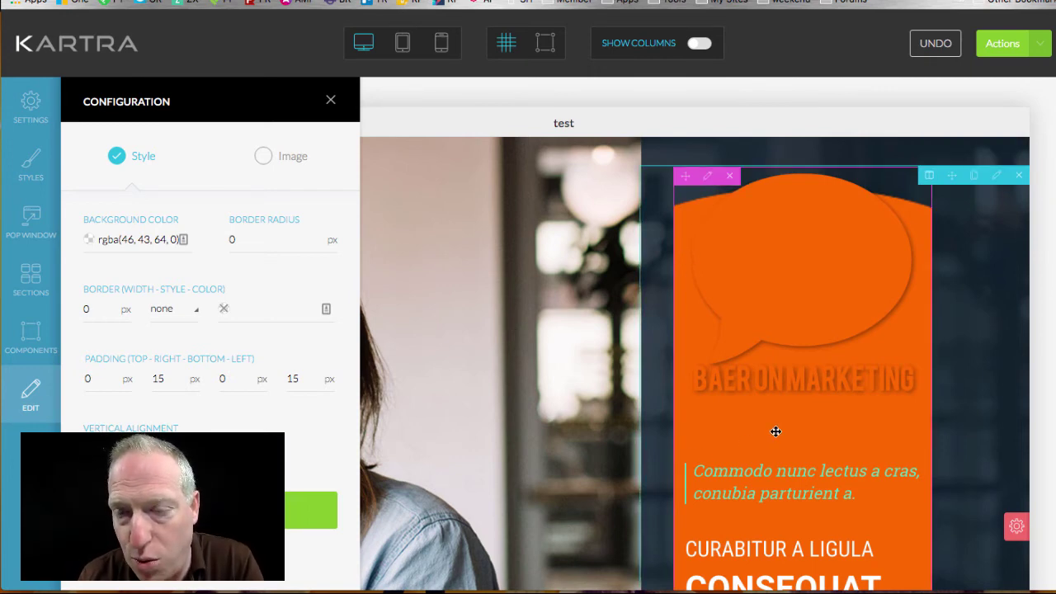
# Add the first library image to My Images, then cancel deleting the orange bubble image
pyautogui.scroll(-3, 766, 421)
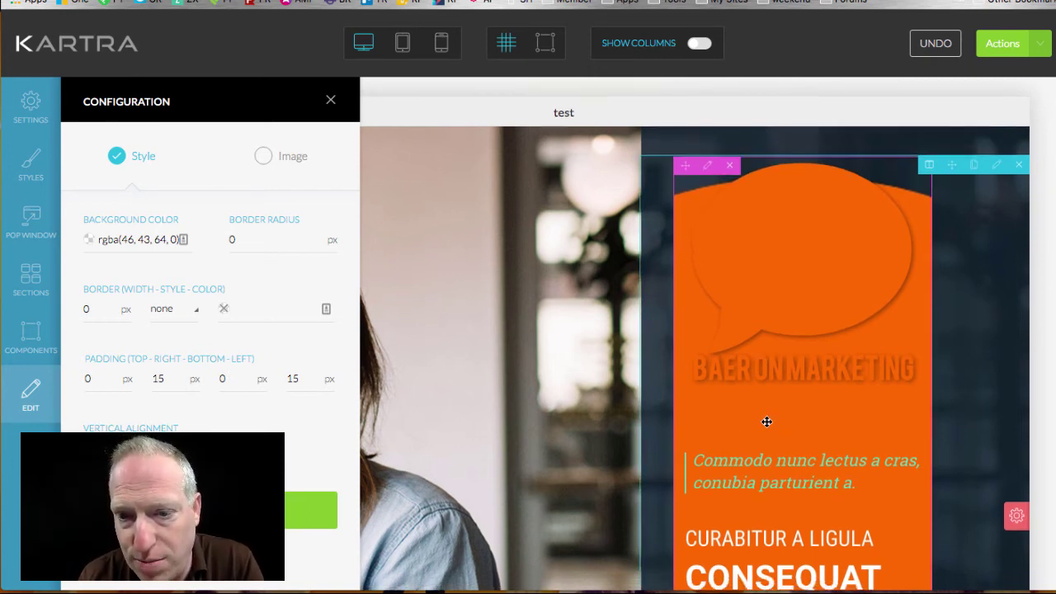
pyautogui.click(264, 160)
pyautogui.click(287, 234)
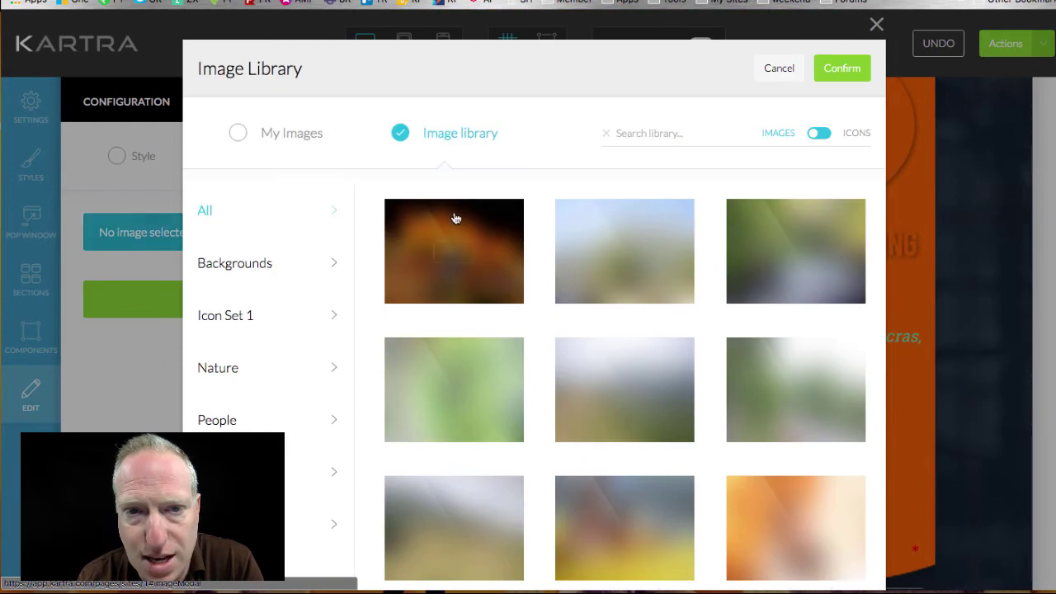
pyautogui.click(454, 217)
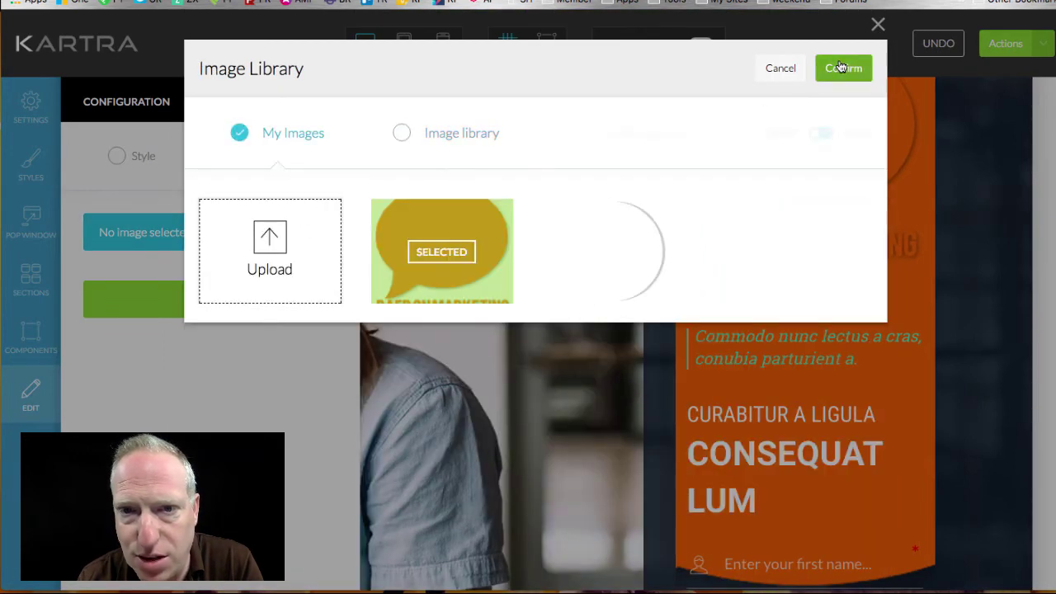
pyautogui.click(623, 283)
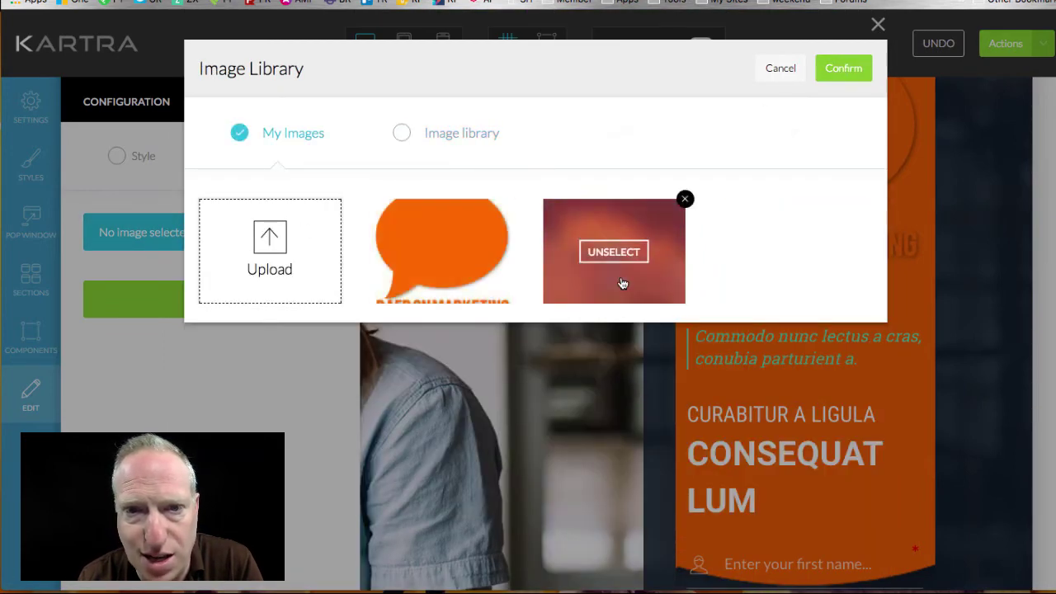
pyautogui.click(596, 254)
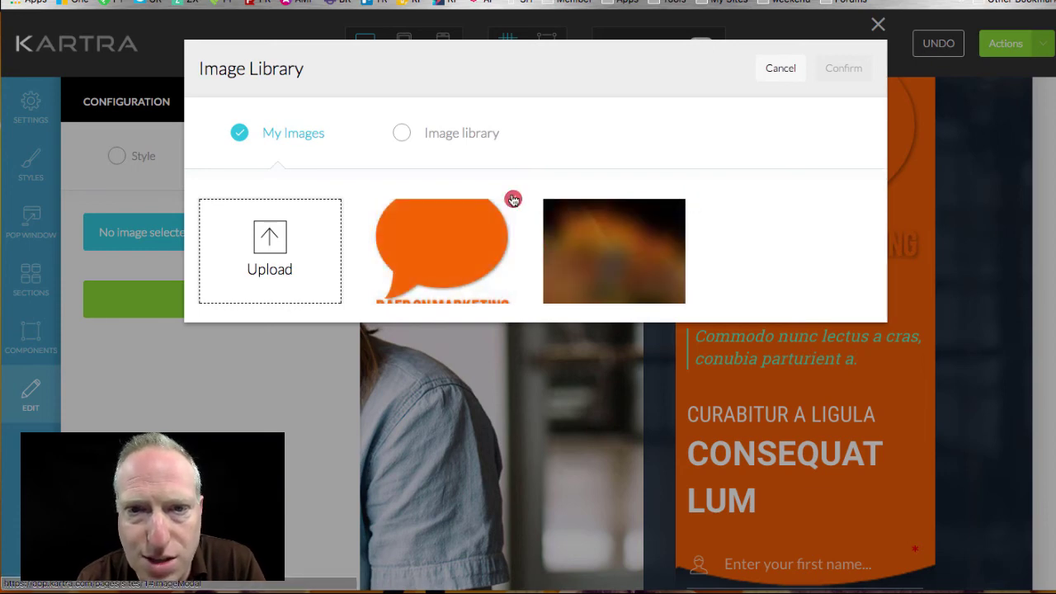
pyautogui.click(513, 200)
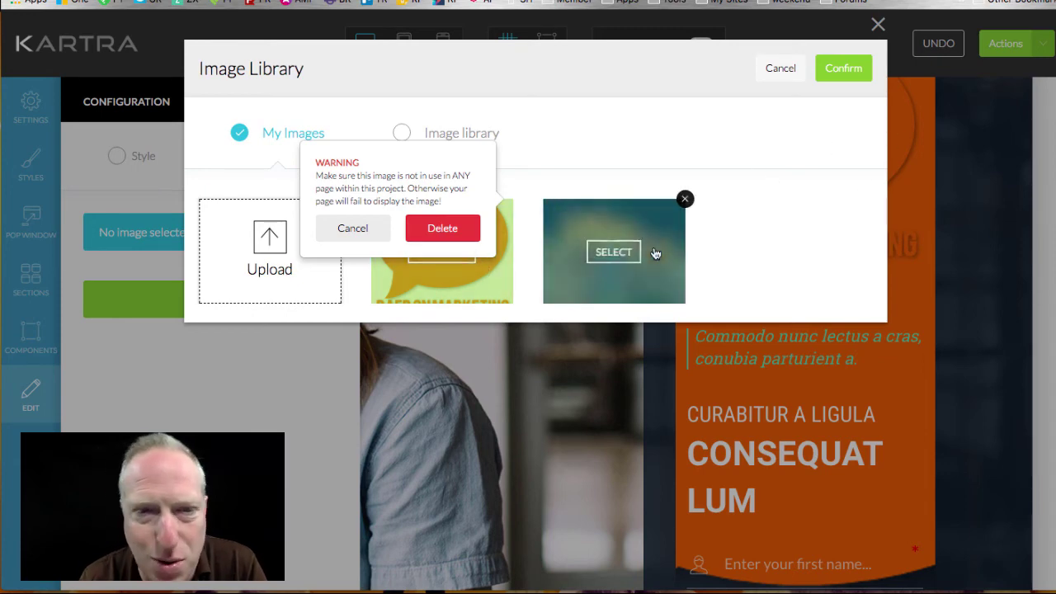
pyautogui.click(342, 233)
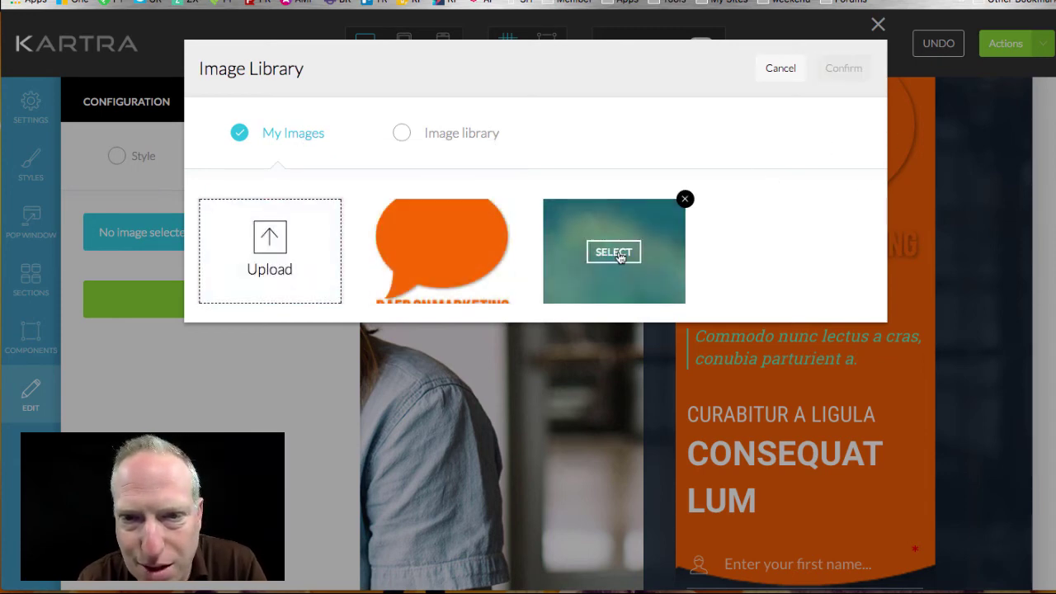
# Select the blurred green photo, confirm it, and apply it as the column background
pyautogui.click(619, 253)
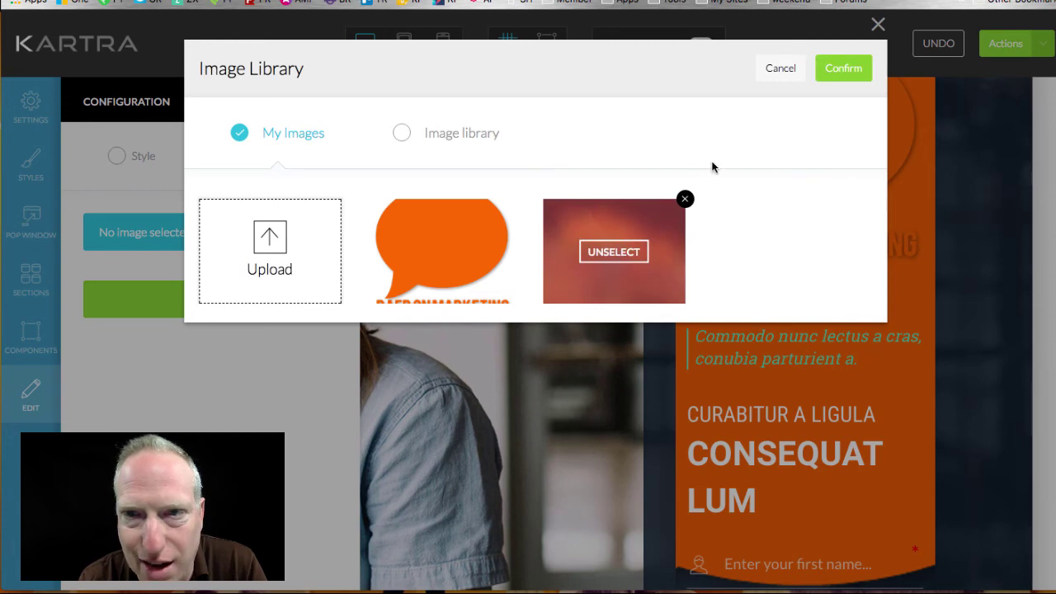
pyautogui.click(838, 78)
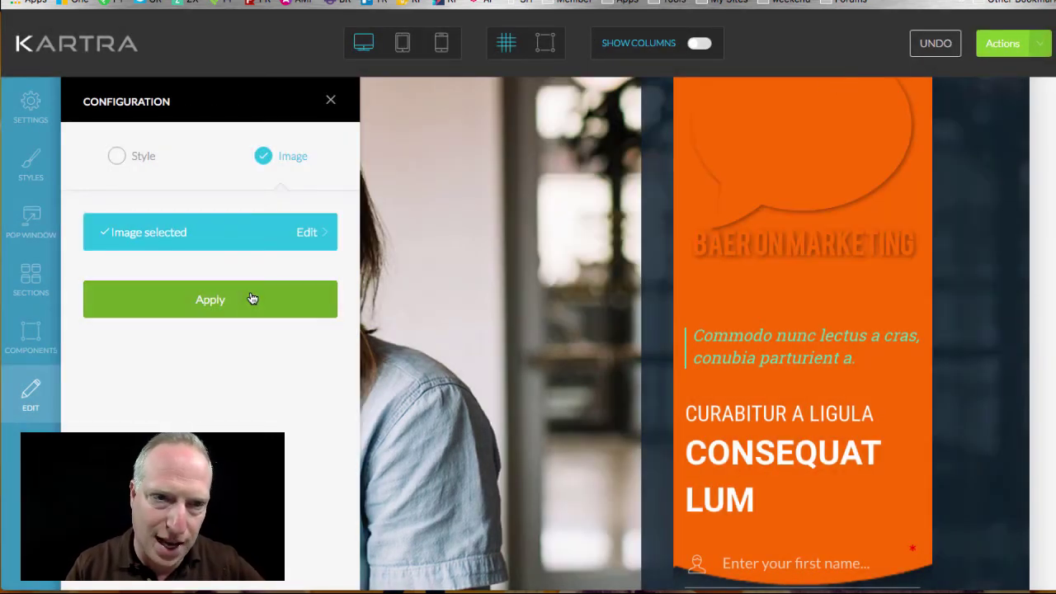
pyautogui.click(252, 297)
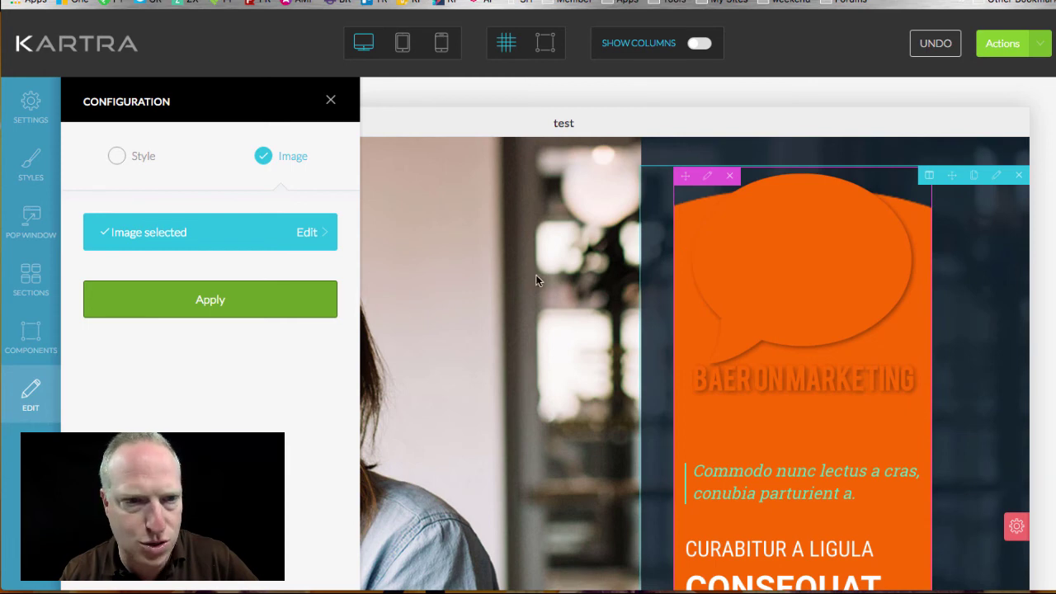
# Apply the image change again, then exit the page builder back to the Pages dashboard
pyautogui.click(259, 314)
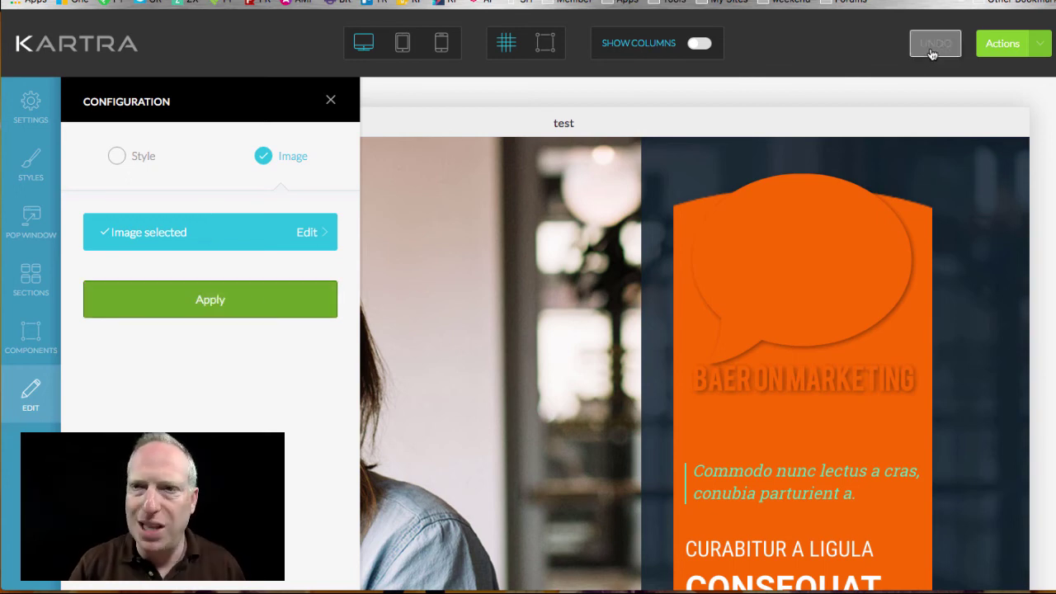
pyautogui.click(1041, 43)
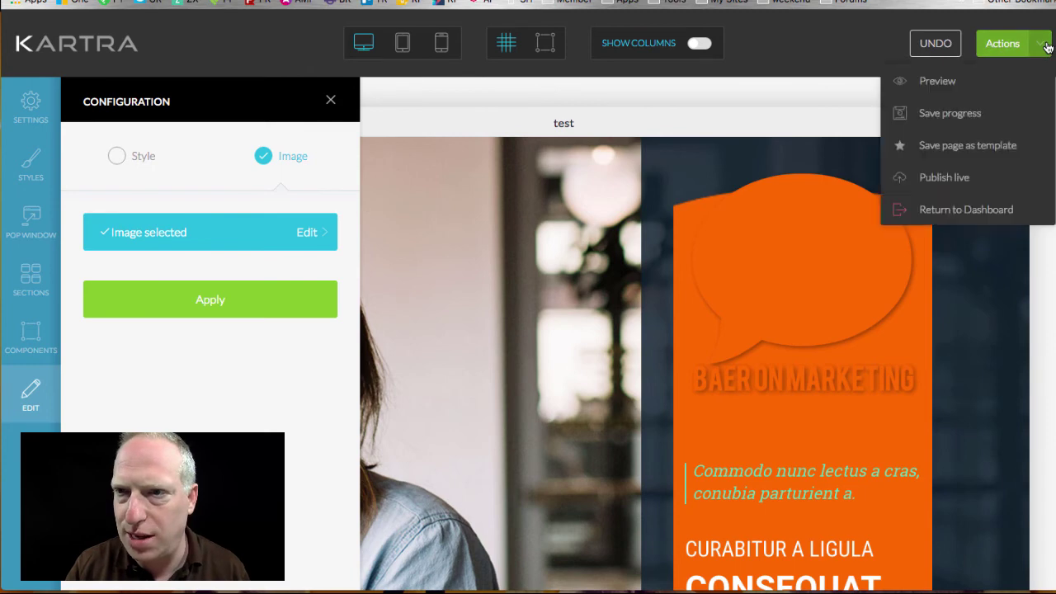
pyautogui.click(939, 211)
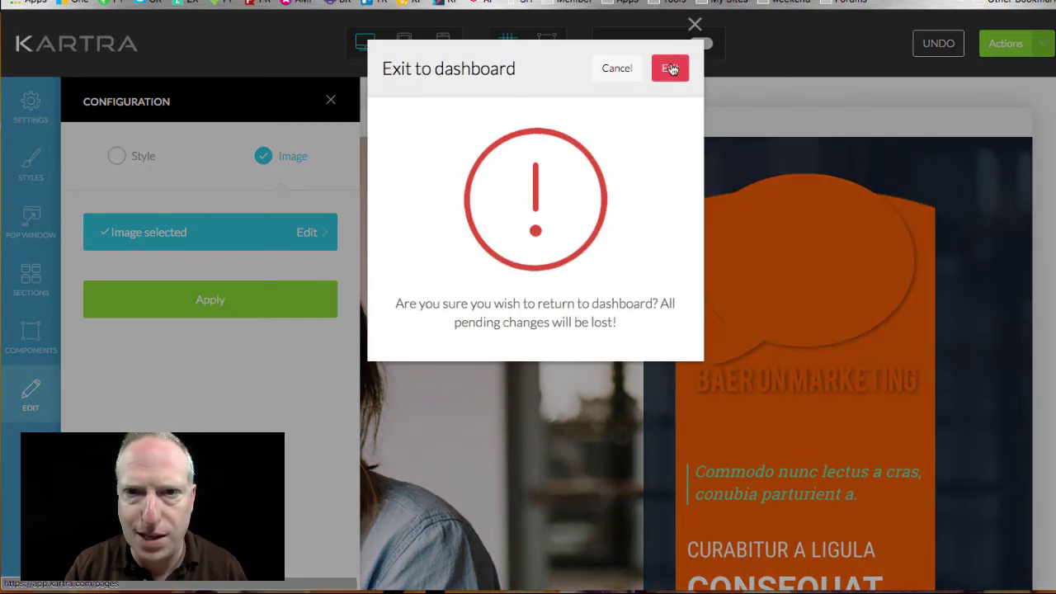
pyautogui.click(670, 68)
pyautogui.click(639, 164)
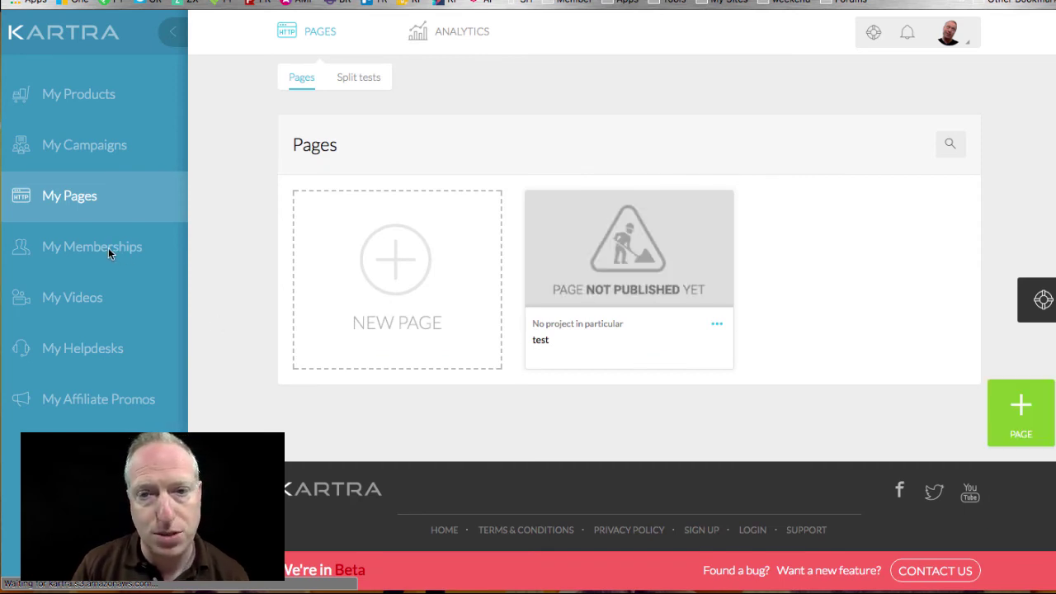
# Scroll through the My Memberships overview, then go to My Videos
pyautogui.click(83, 250)
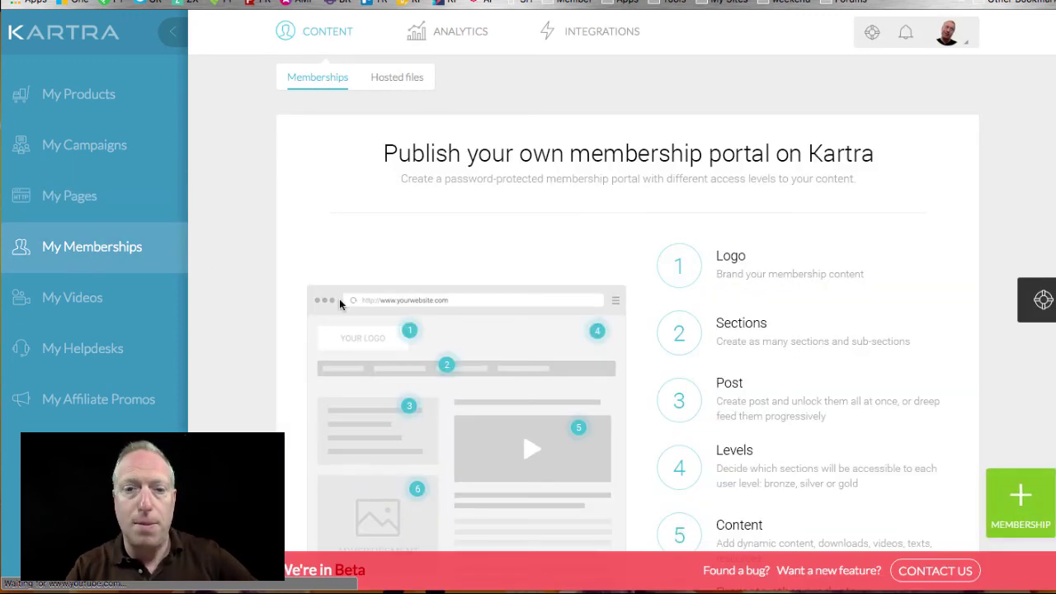
pyautogui.scroll(-1, 339, 301)
pyautogui.scroll(-3, 339, 303)
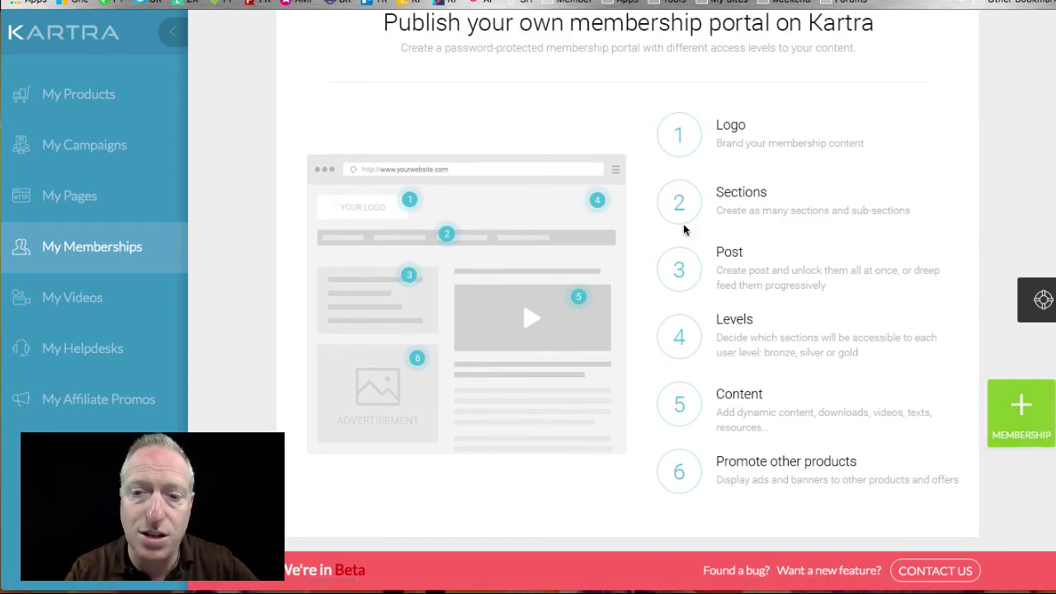
pyautogui.scroll(1, 653, 281)
pyautogui.scroll(1, 652, 281)
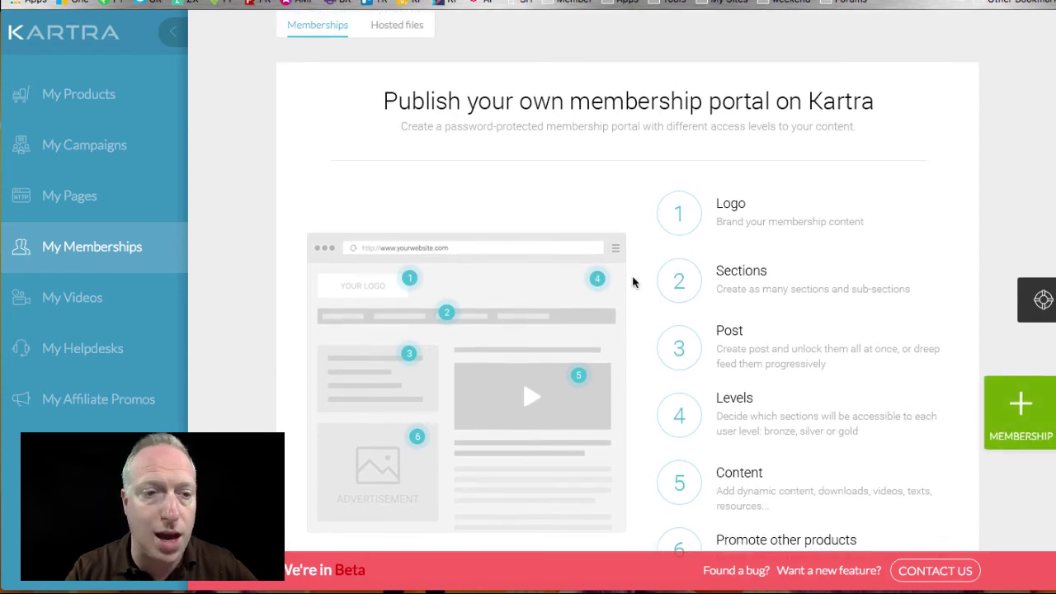
pyautogui.click(86, 311)
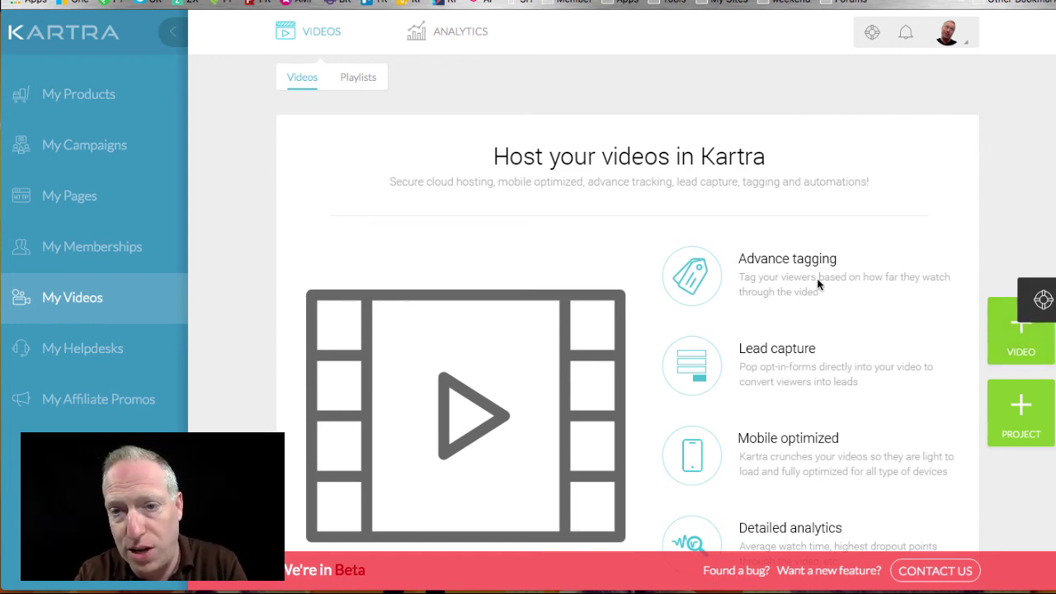
# Open My Helpdesks from the sidebar and scroll through its 'Support your customers' overview
pyautogui.scroll(-3, 816, 283)
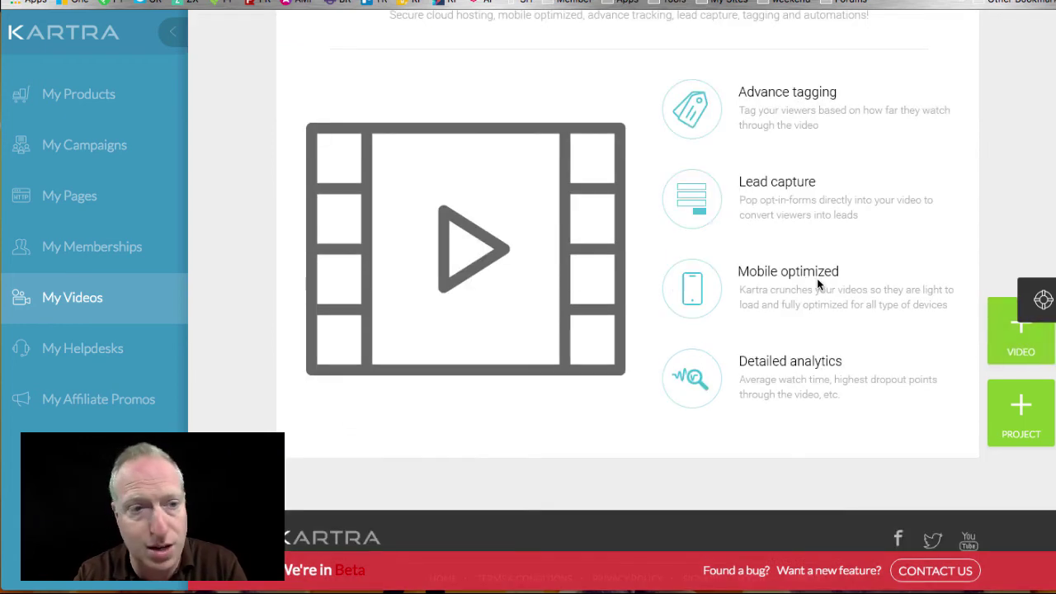
pyautogui.click(71, 356)
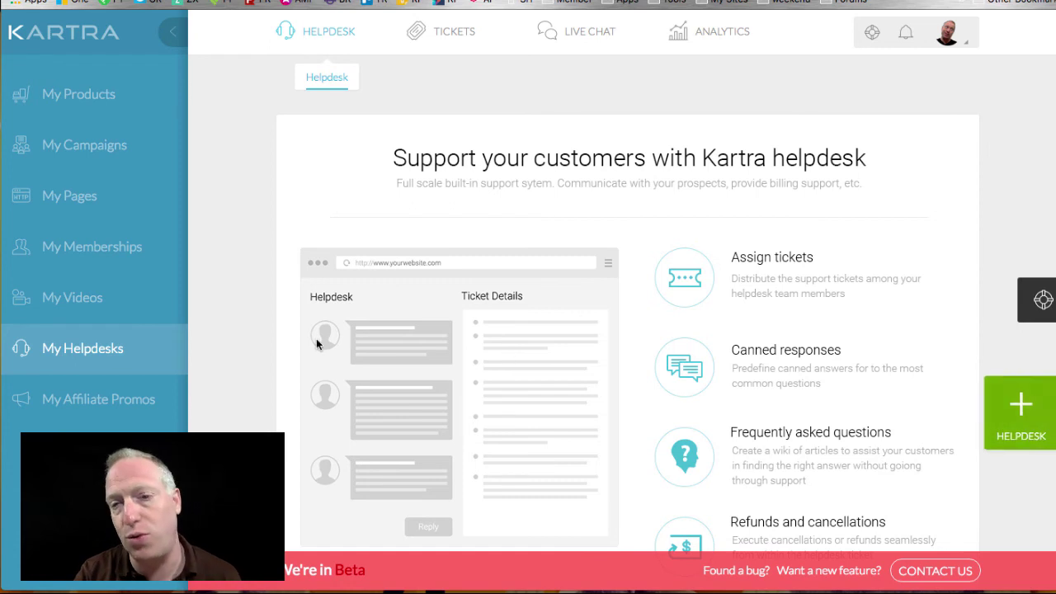
pyautogui.scroll(-3, 316, 344)
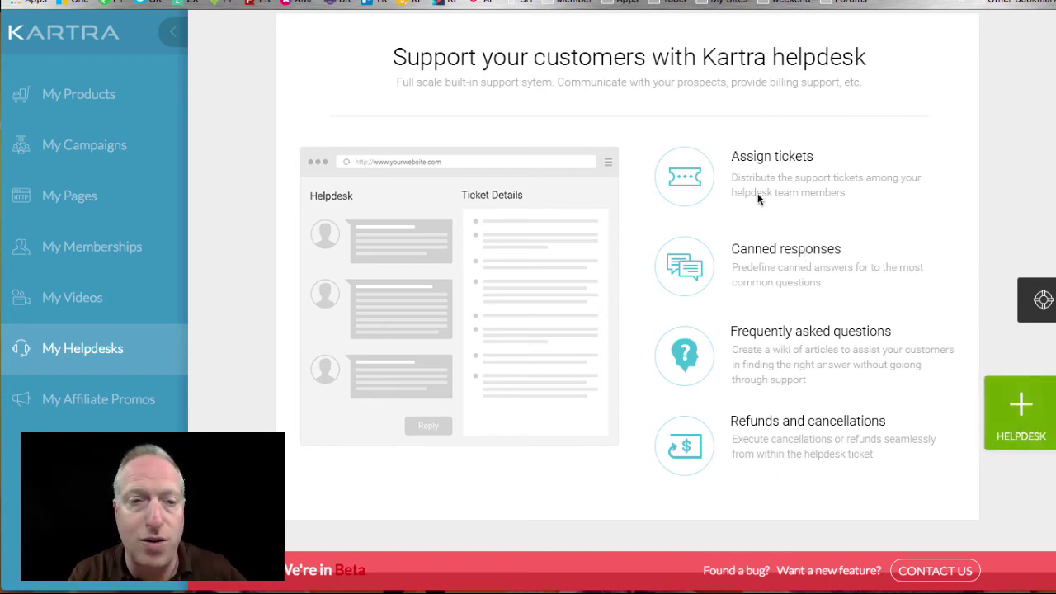
# Switch My Affiliate Promos to the Marketplace tab and browse the product listings
pyautogui.click(49, 403)
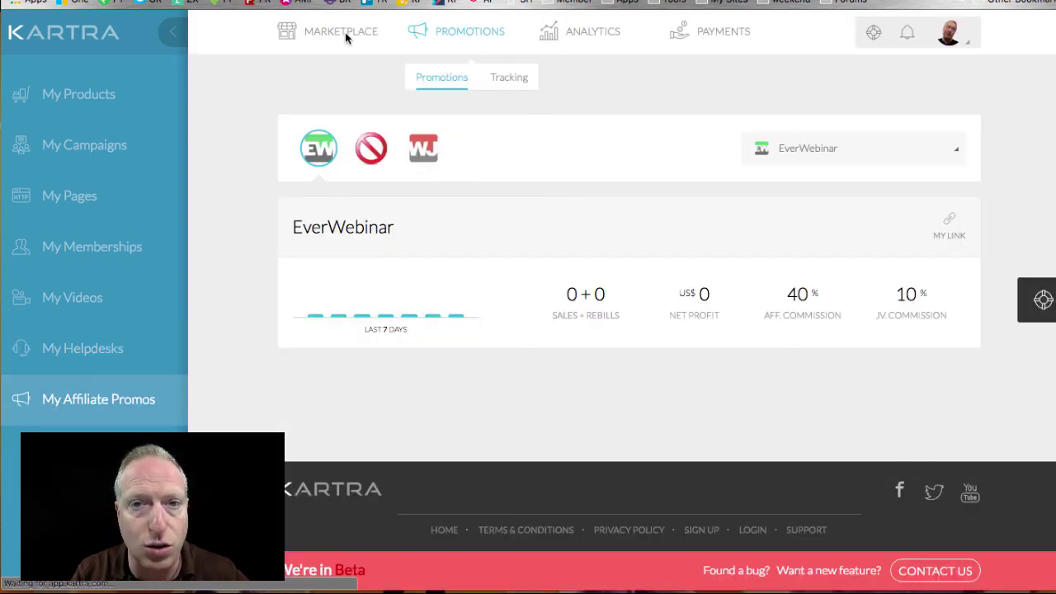
pyautogui.click(299, 38)
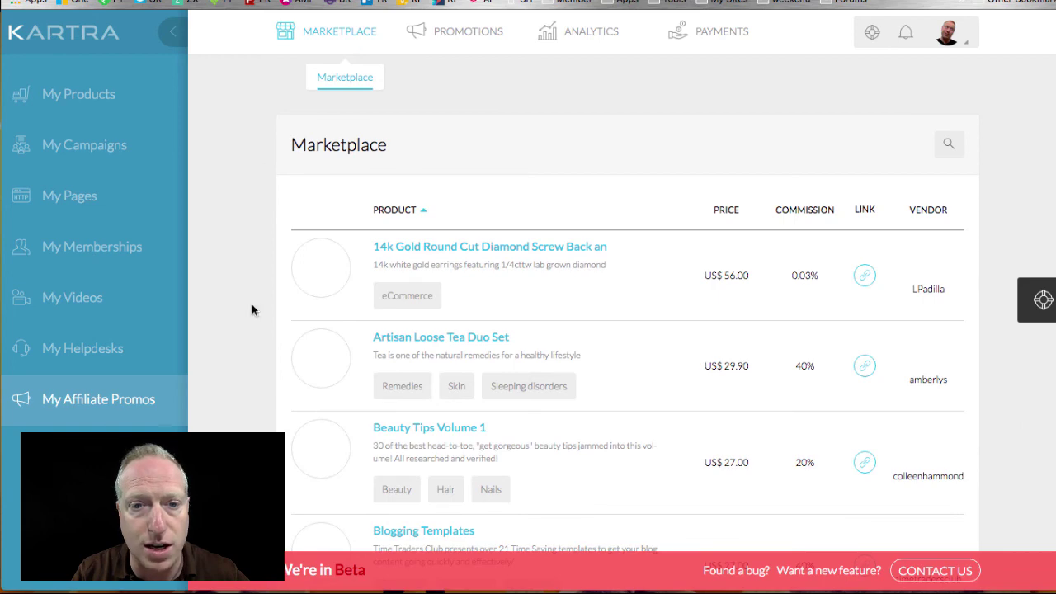
pyautogui.scroll(-5, 252, 307)
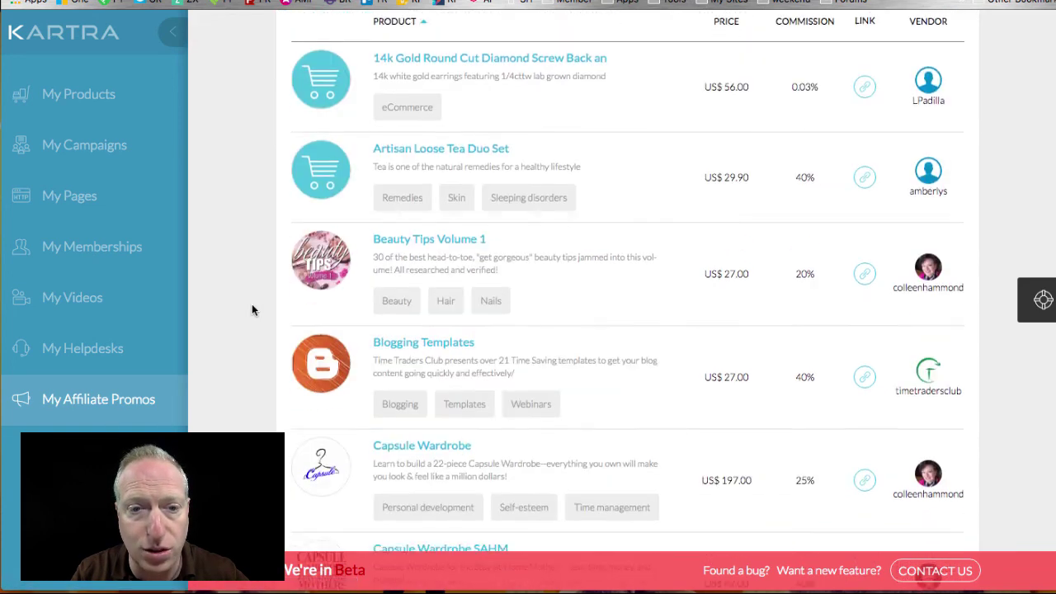
pyautogui.scroll(-2, 252, 307)
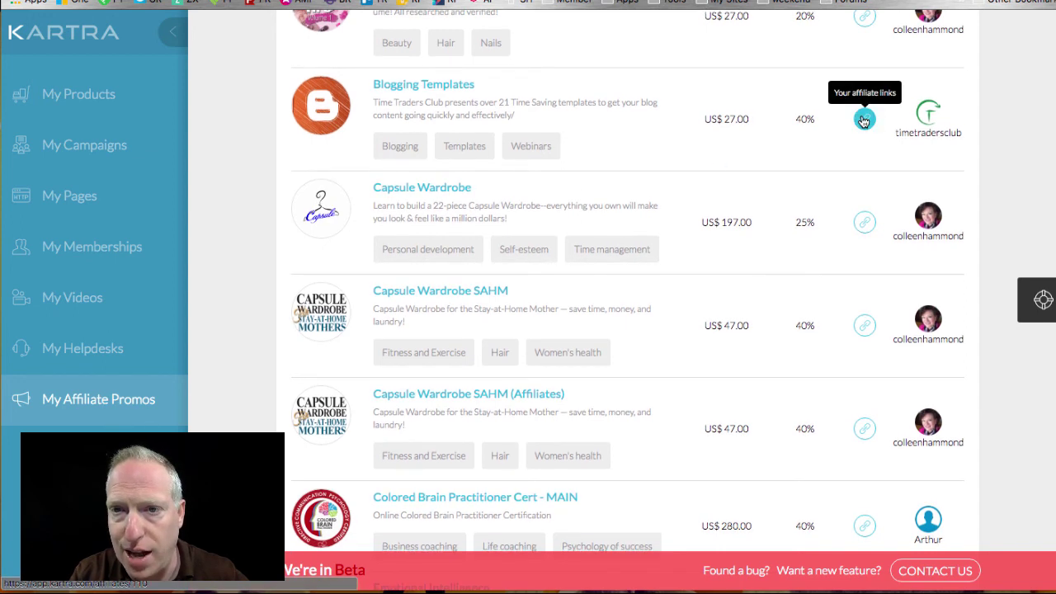
# Preview the Blogging Templates affiliate signup page, reading through it and back to the top
pyautogui.click(864, 120)
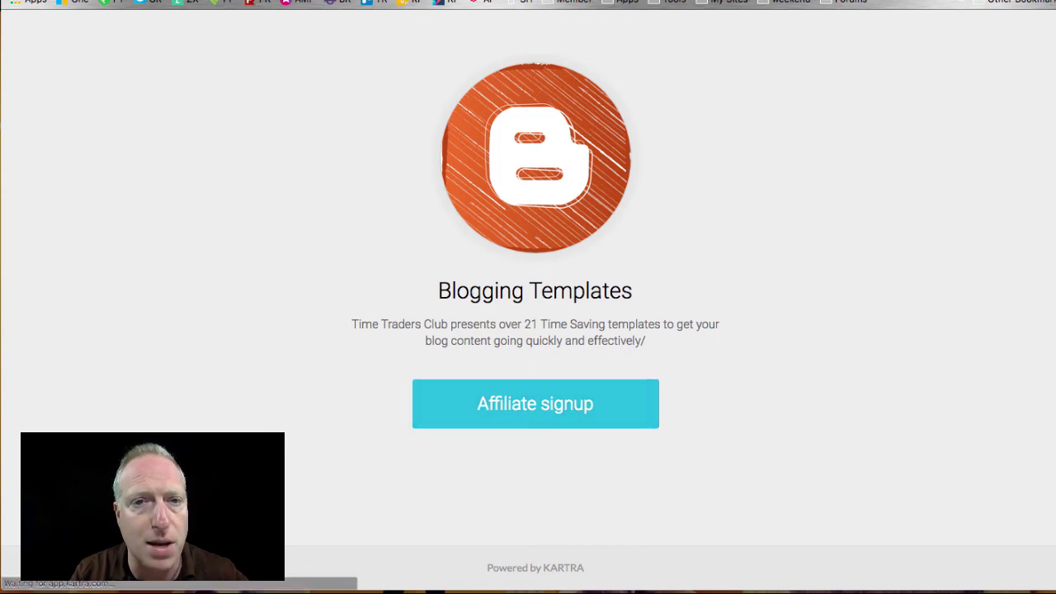
pyautogui.scroll(-10, 242, 333)
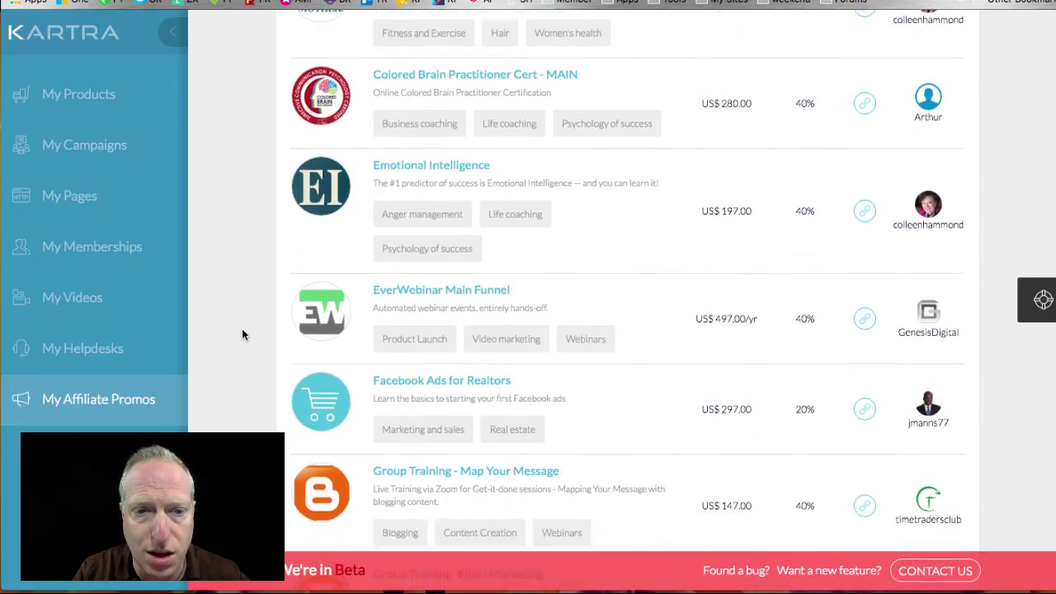
pyautogui.scroll(-7, 241, 334)
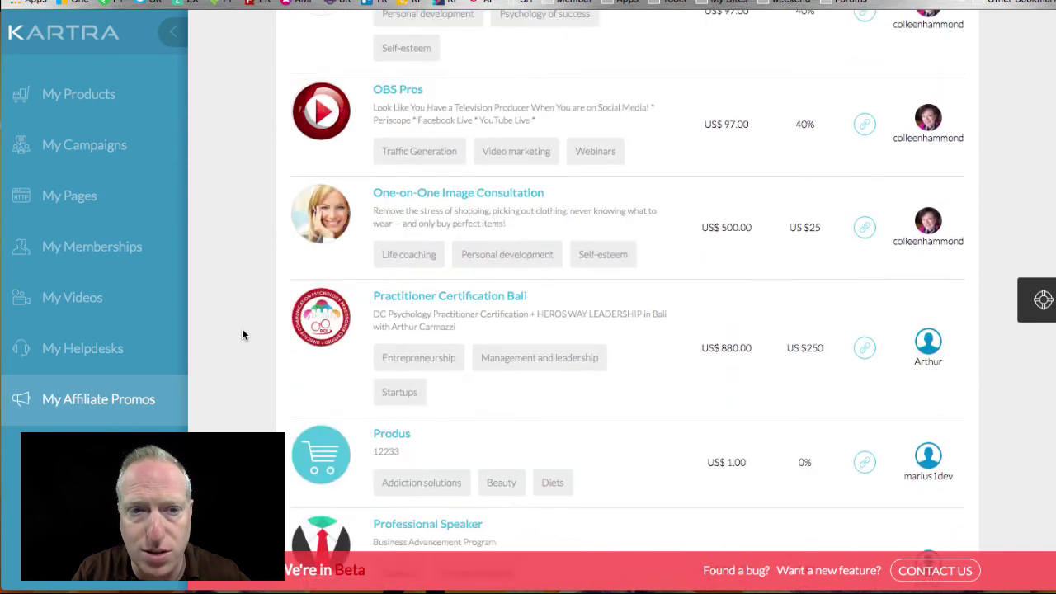
pyautogui.scroll(-2, 241, 334)
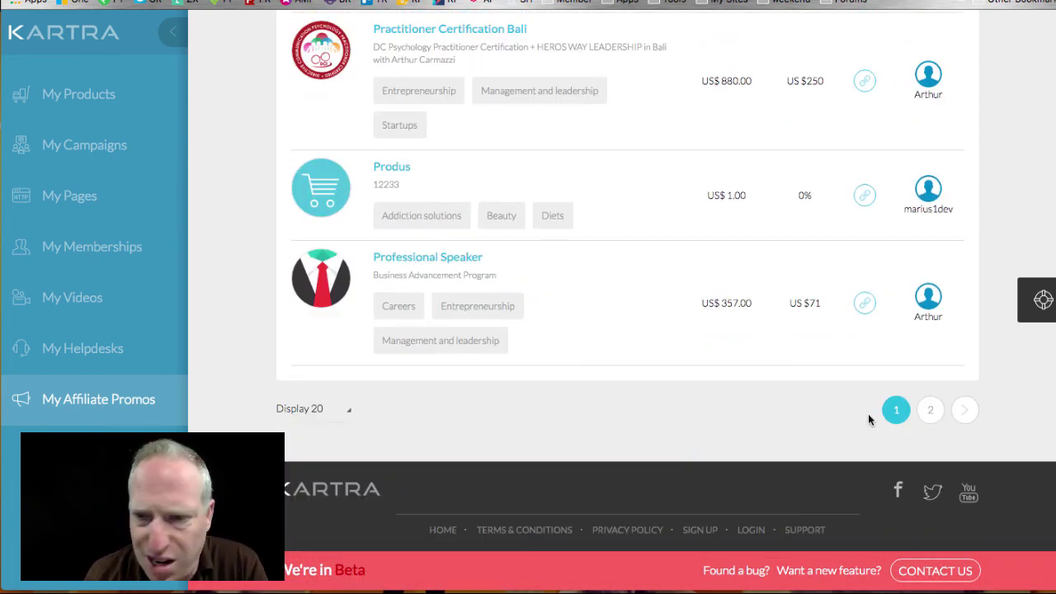
pyautogui.scroll(12, 544, 437)
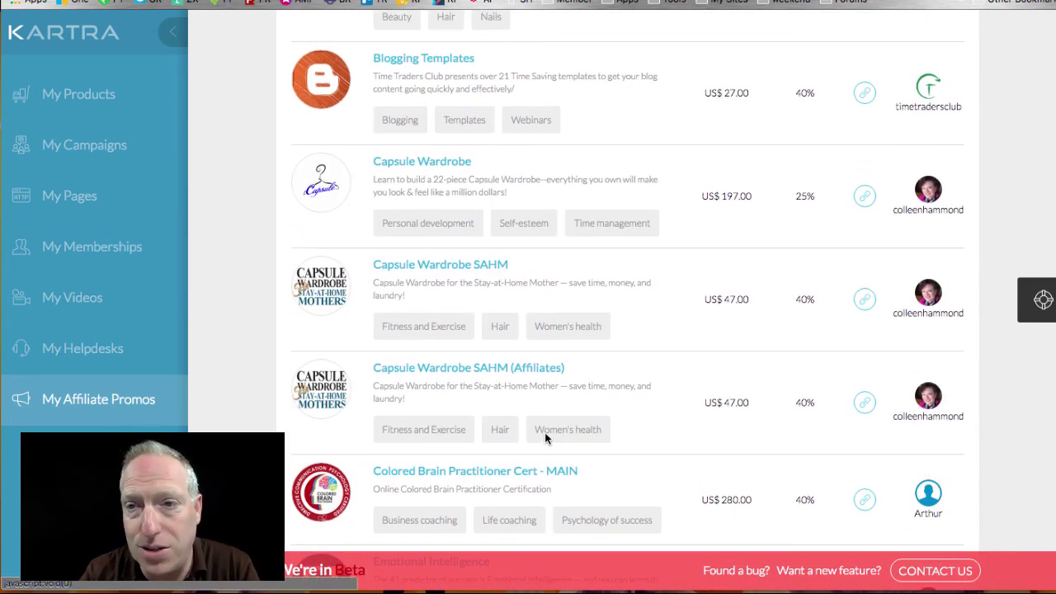
pyautogui.scroll(6, 544, 437)
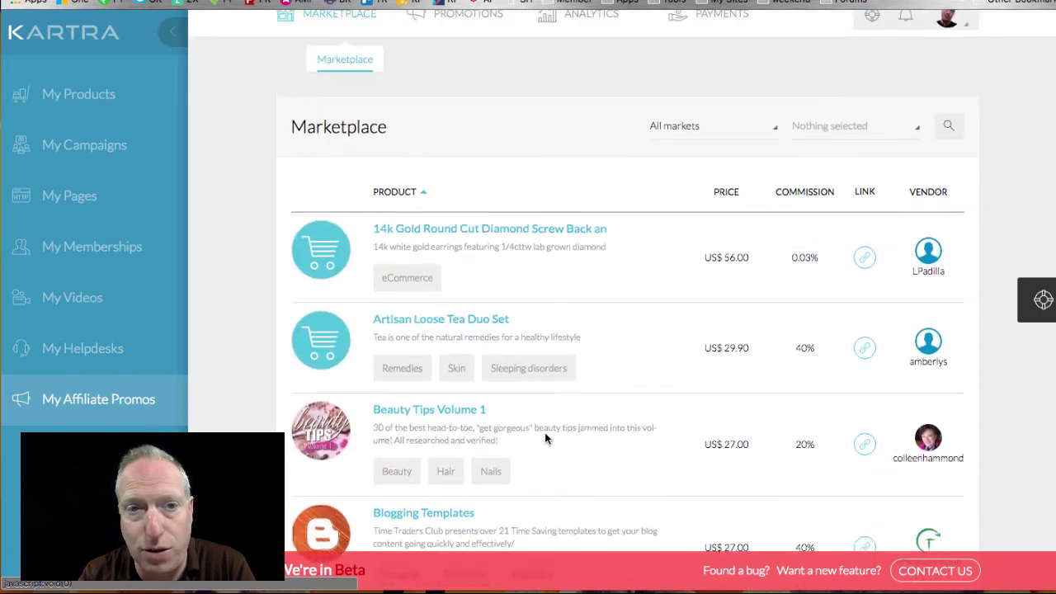